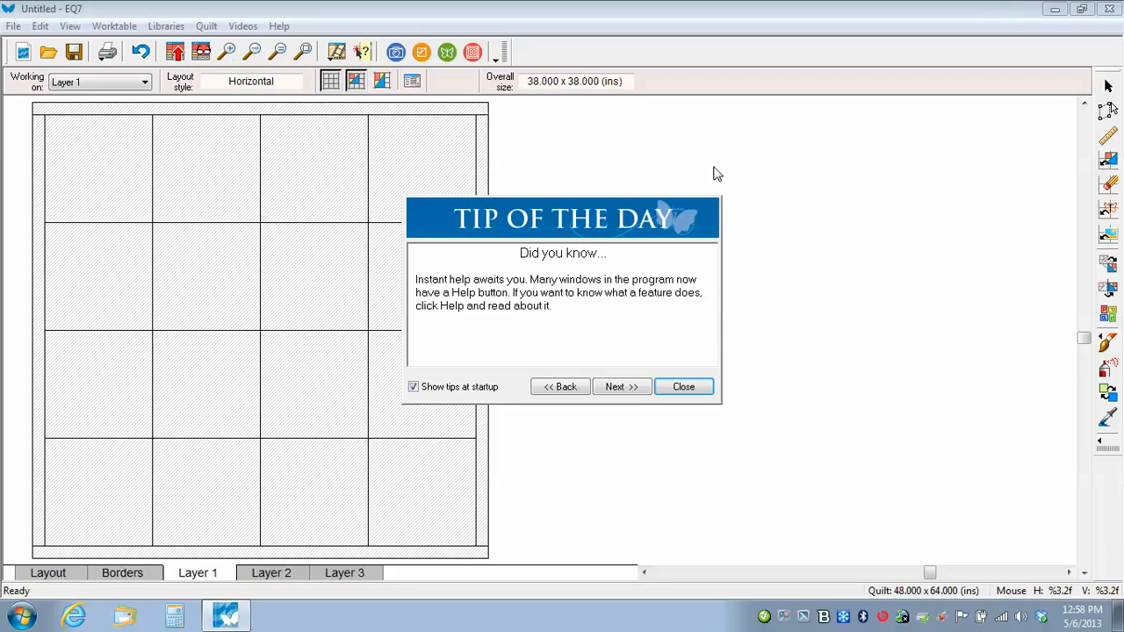
Step: Dismiss the startup tip and create a new project named "video lesson 8 blocks and embroidery"
click(696, 391)
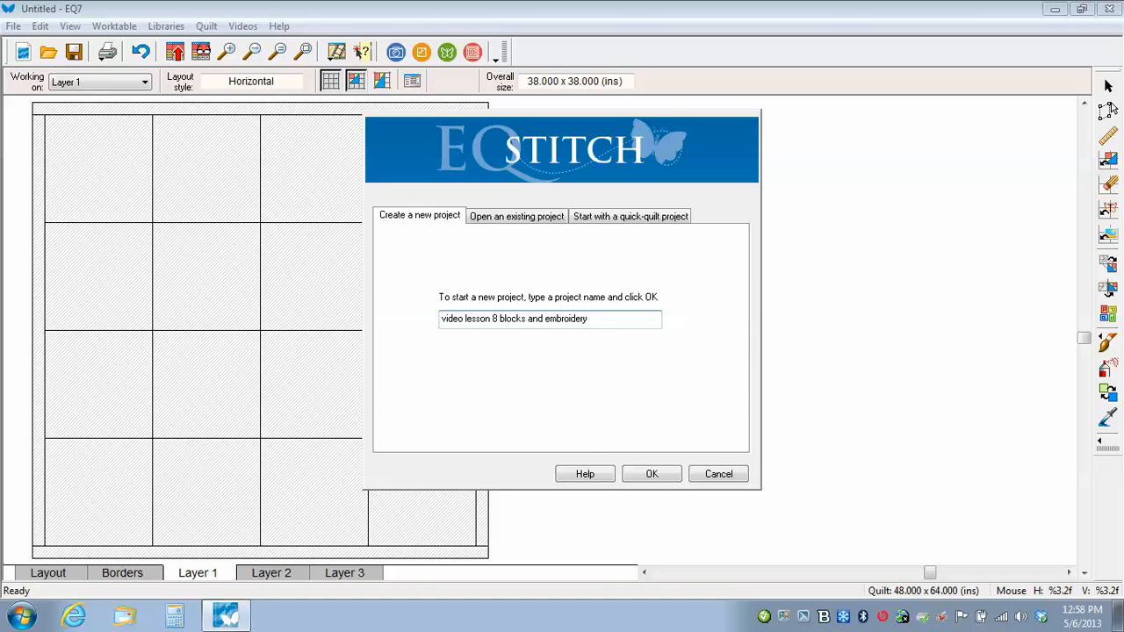
click(641, 473)
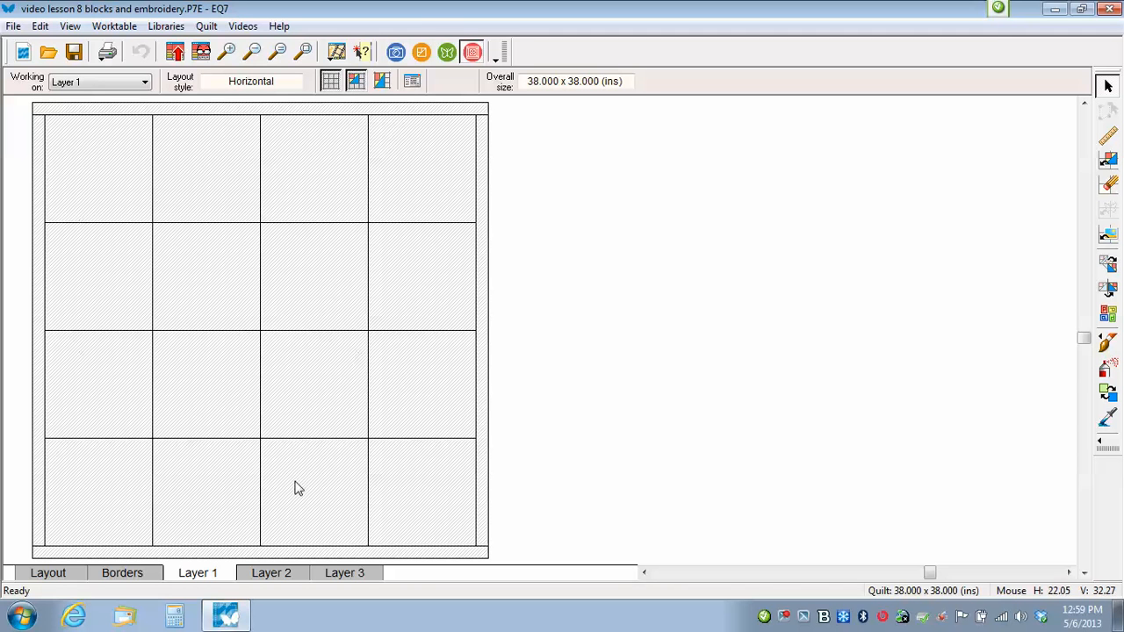
Step: Set the quilt layout to 1 horizontal by 1 vertical block with a finished size of 6 by 6 inches
click(50, 573)
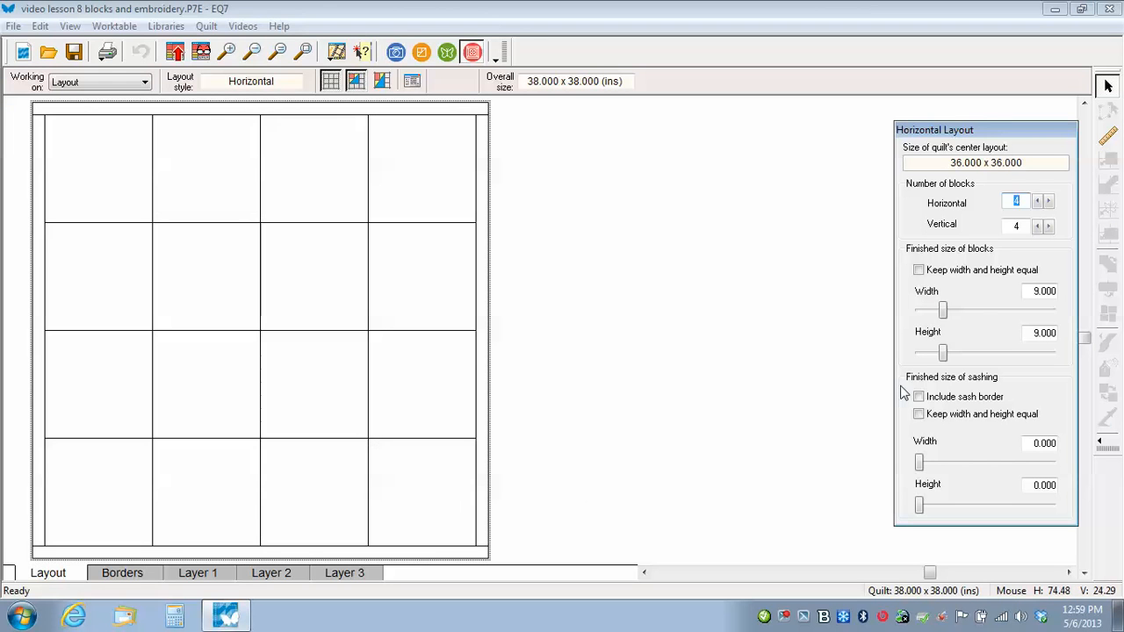
double_click(1011, 202)
text(11)
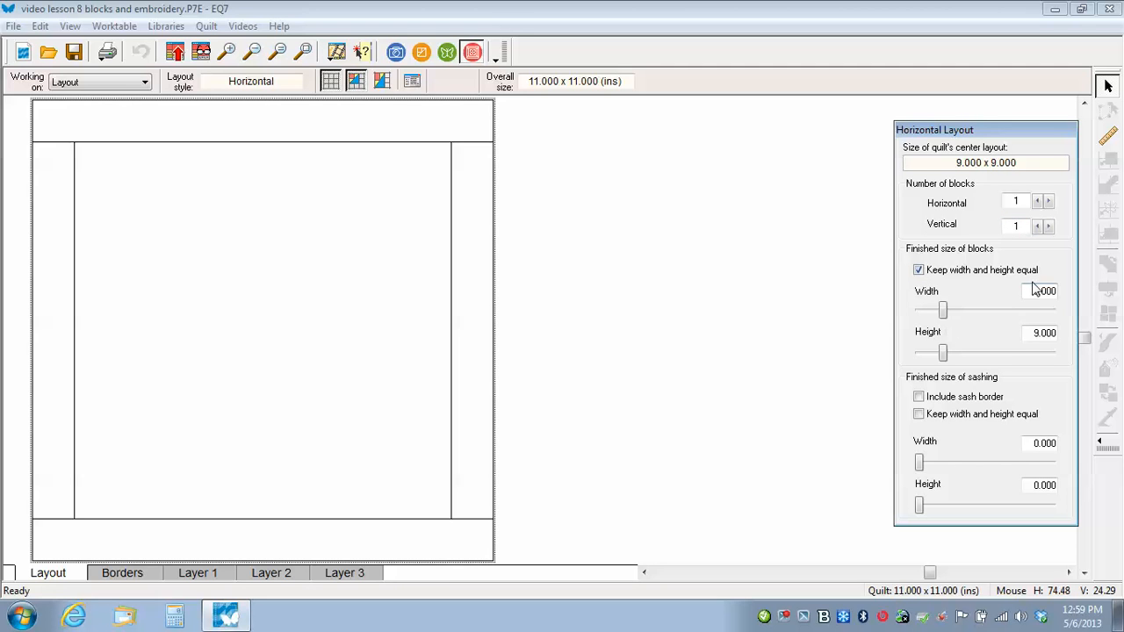
drag(1031, 290, 1068, 294)
text(6)
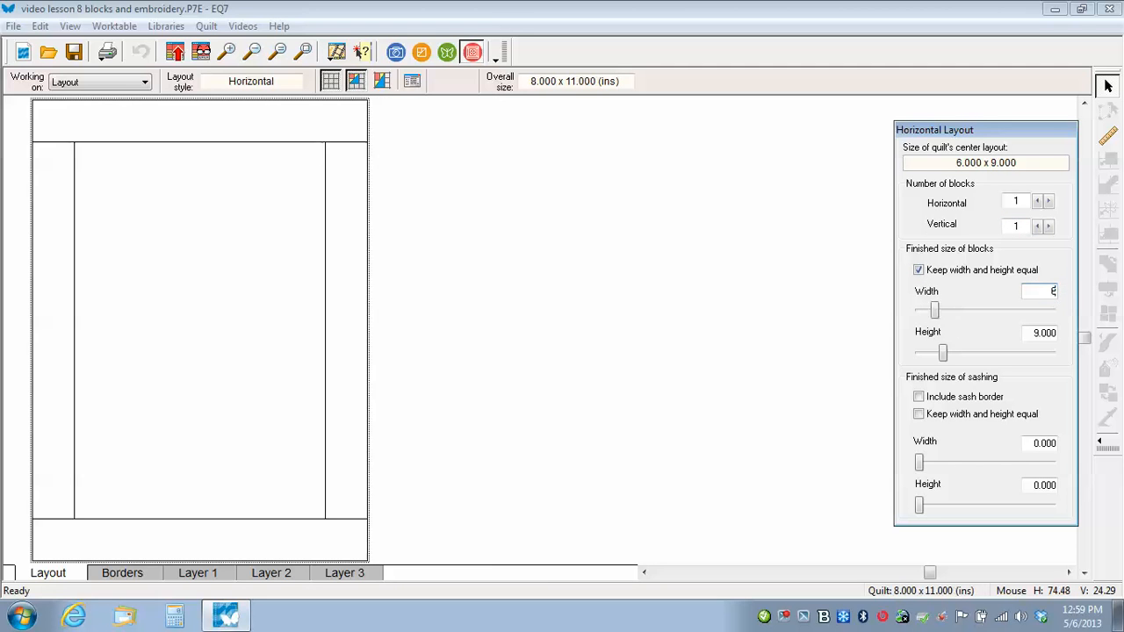
drag(1030, 333, 1068, 335)
text(6)
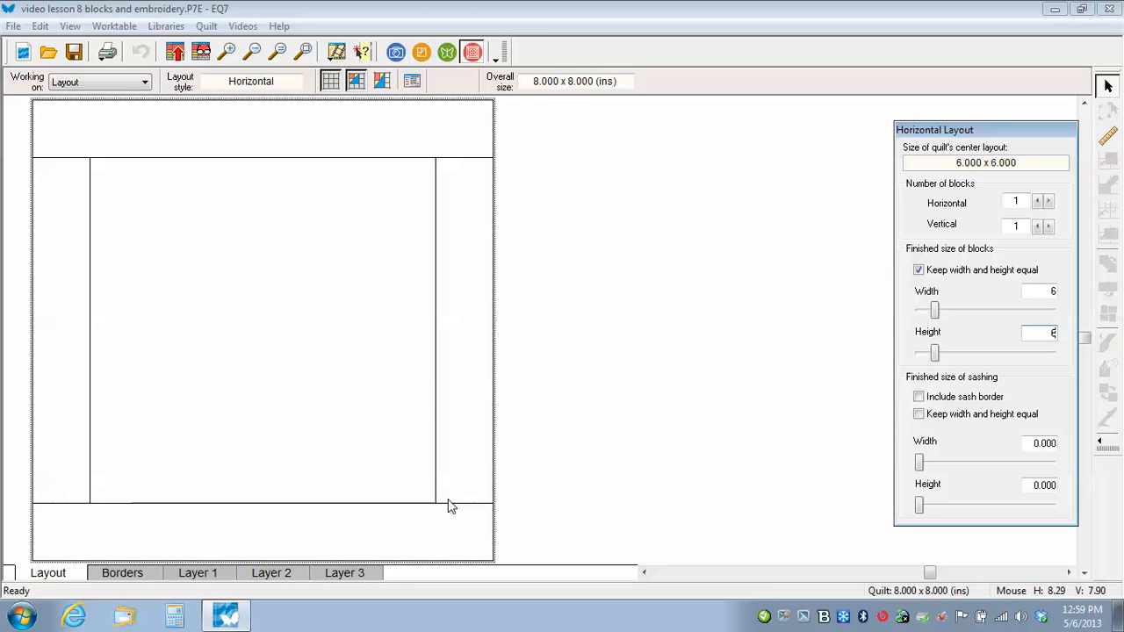
Step: Review the quilt's border settings, return to Layer 1 and add the quilt to the Sketchbook
click(114, 577)
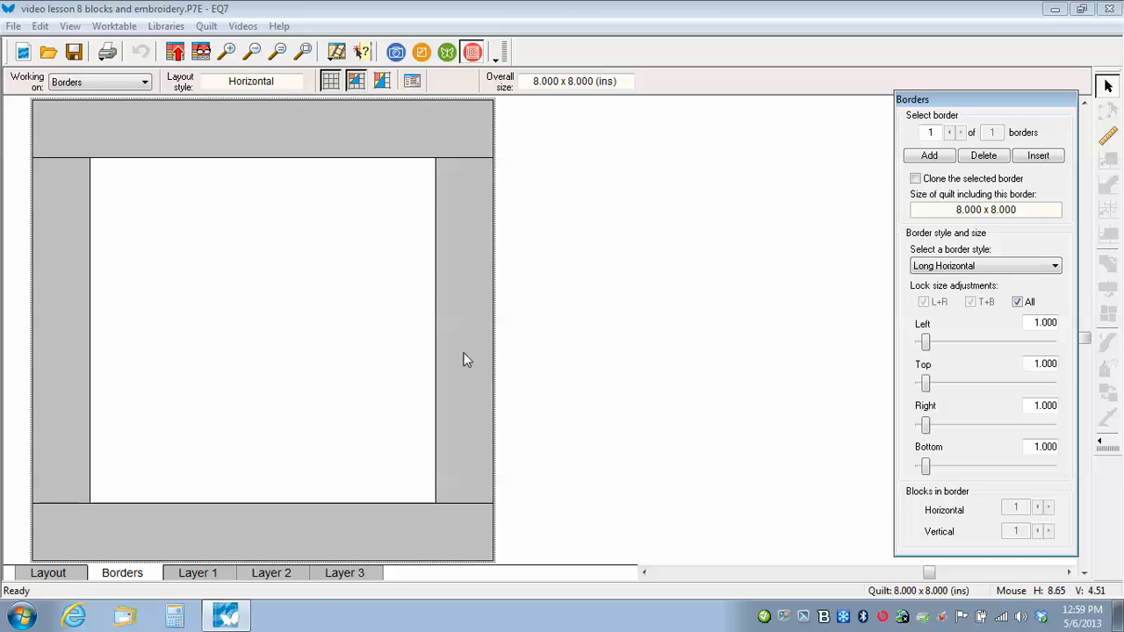
click(196, 573)
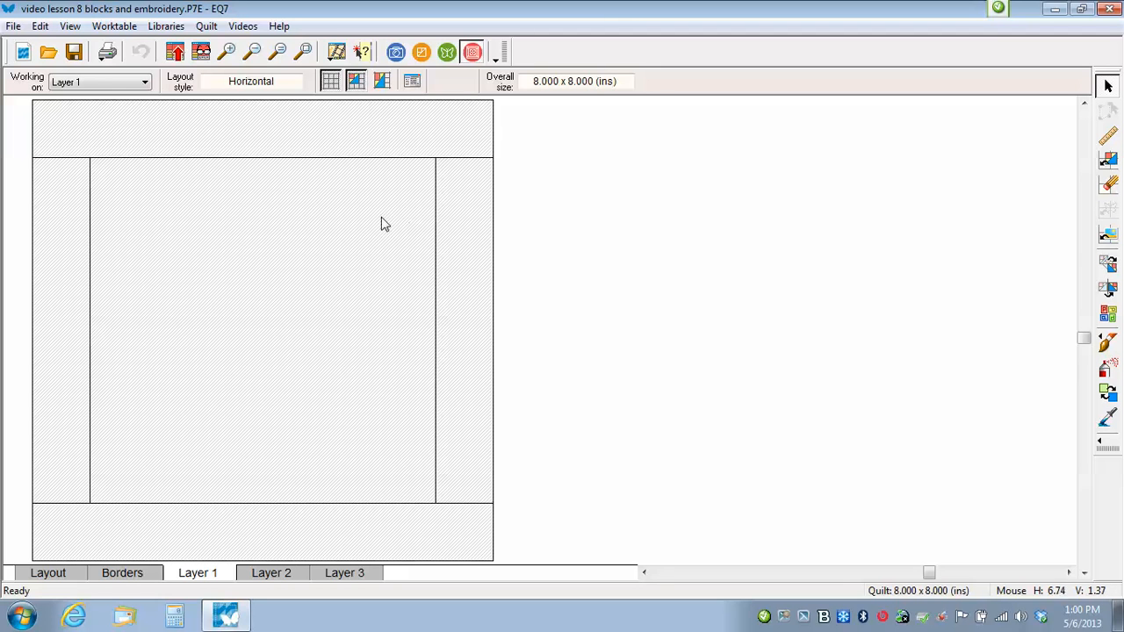
click(176, 54)
Step: Turn on the icons to show and hide quilt layers in the quilt worktable's view settings
click(411, 80)
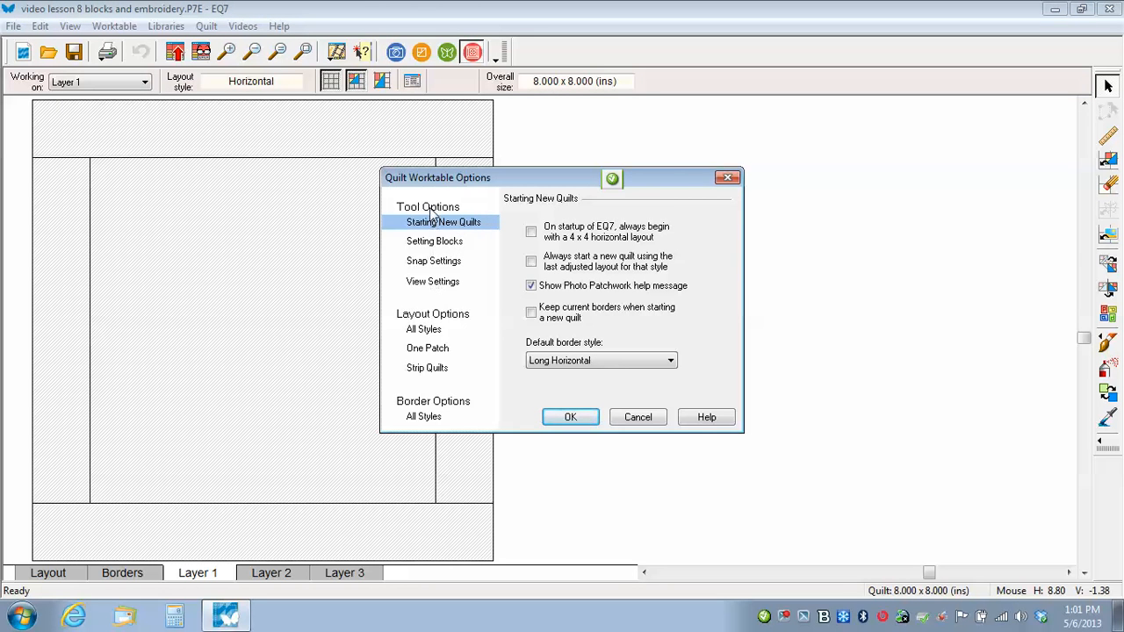
click(432, 285)
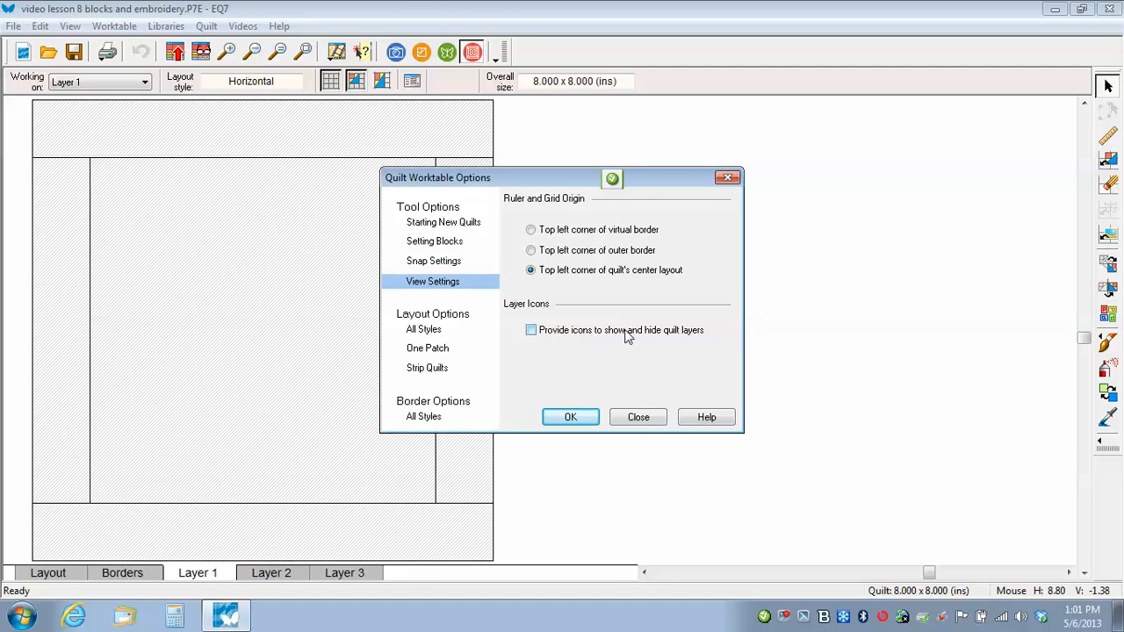
click(532, 332)
click(571, 419)
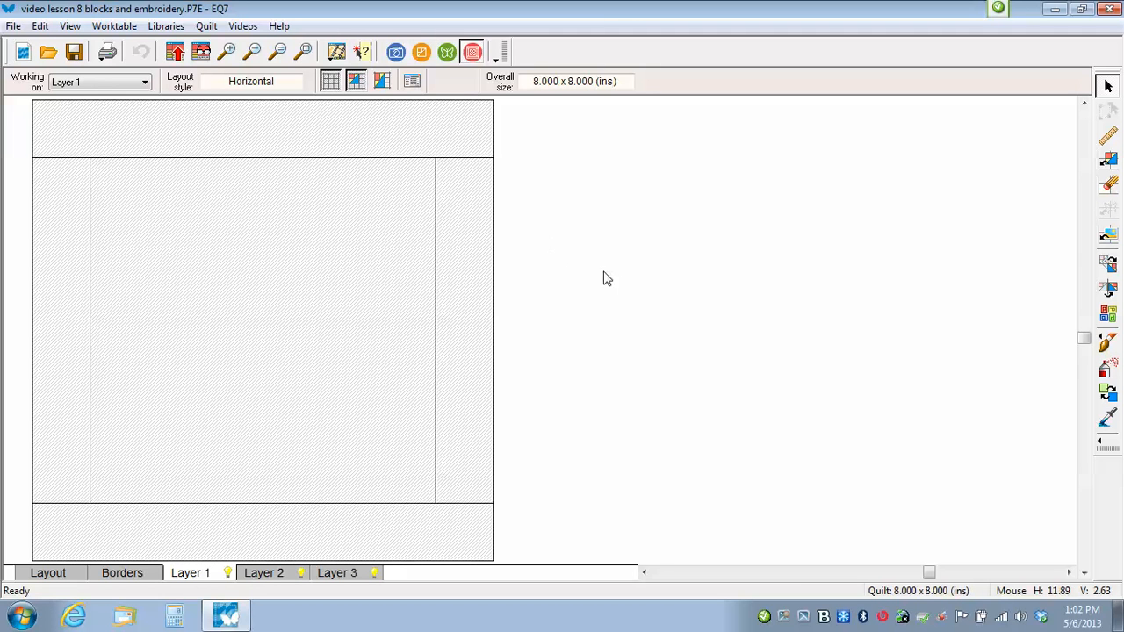
Step: Switch to the block worktable and configure the drawing board with large grid dots and 3 by 3 graph paper divisions
click(423, 55)
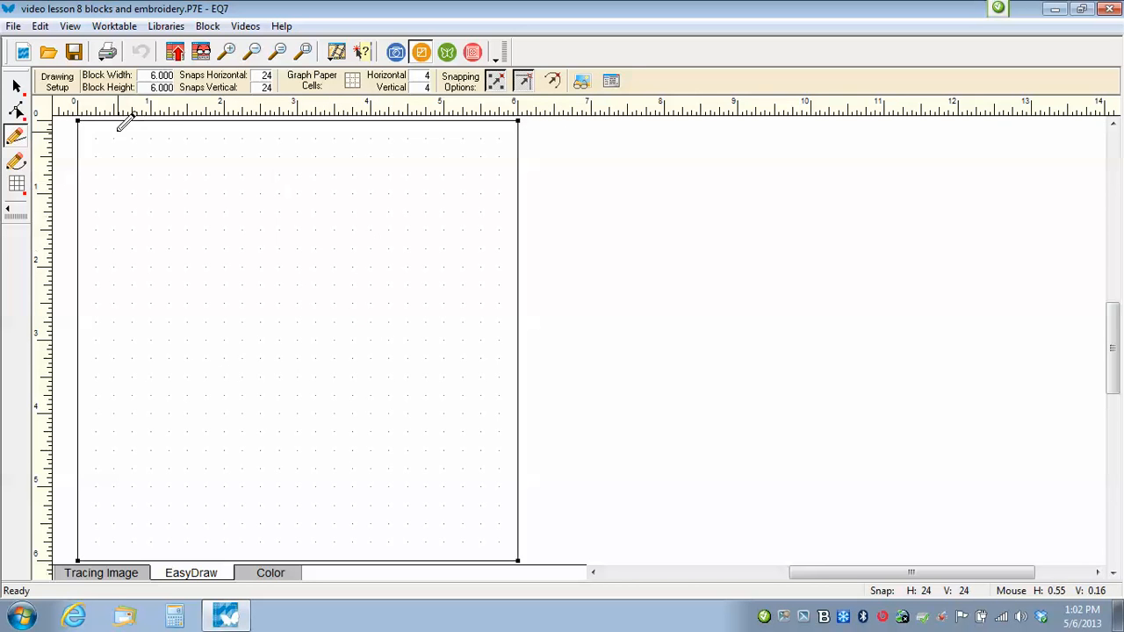
click(611, 82)
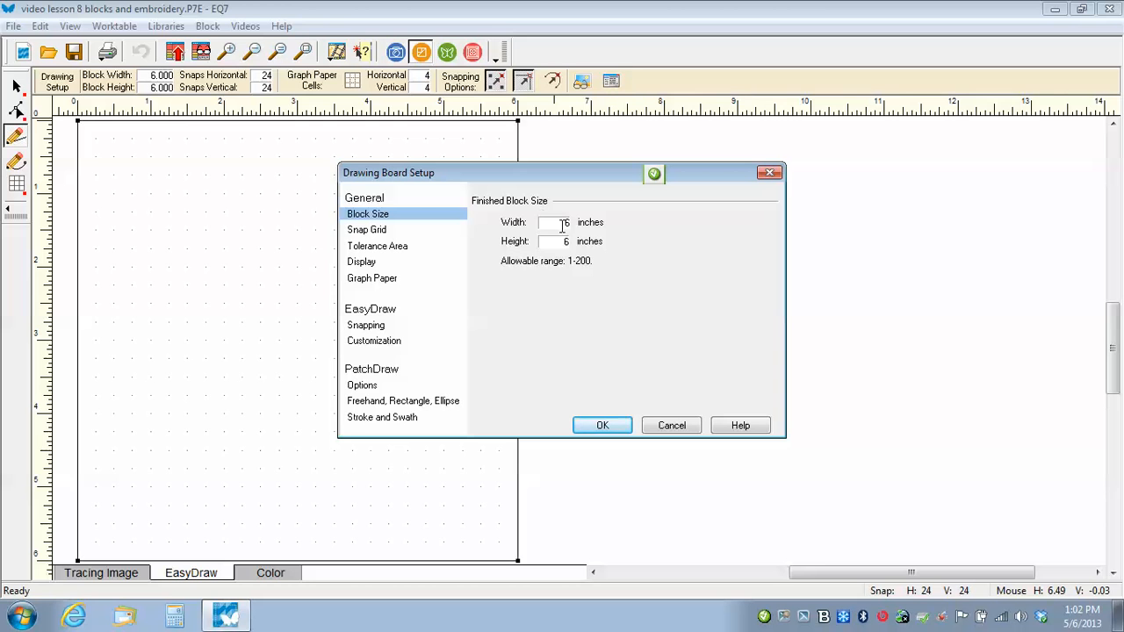
click(375, 231)
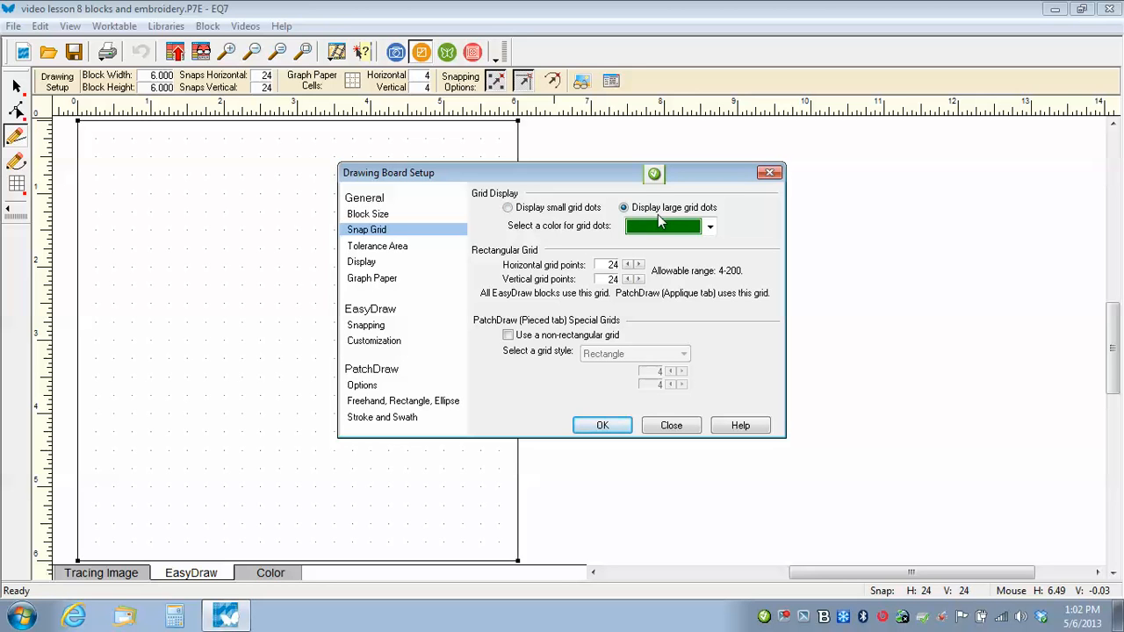
click(372, 280)
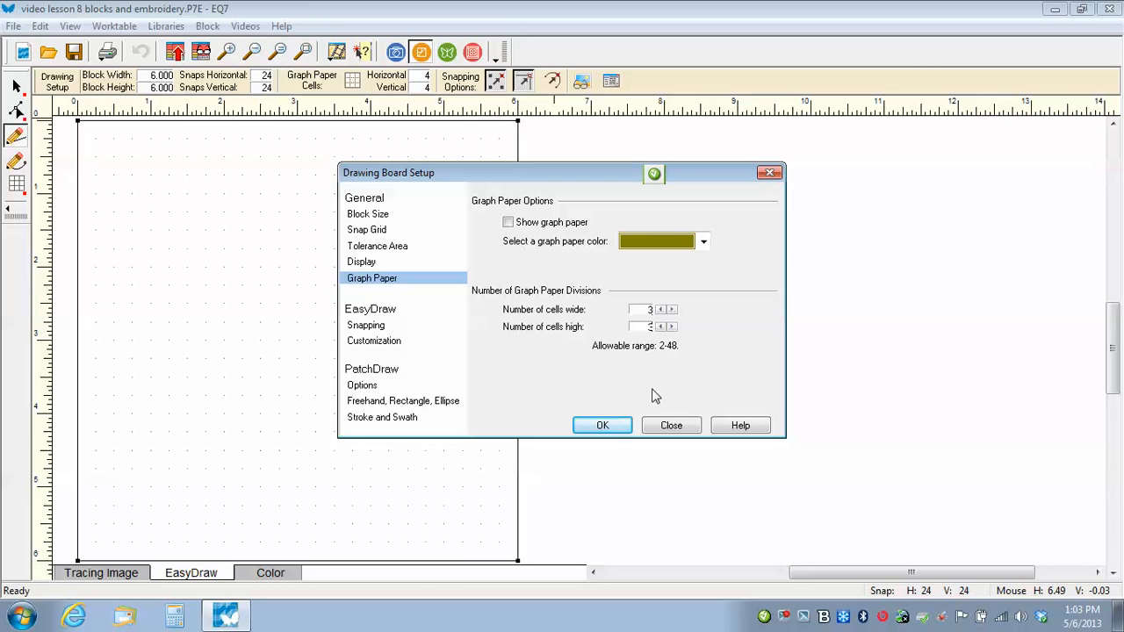
click(617, 427)
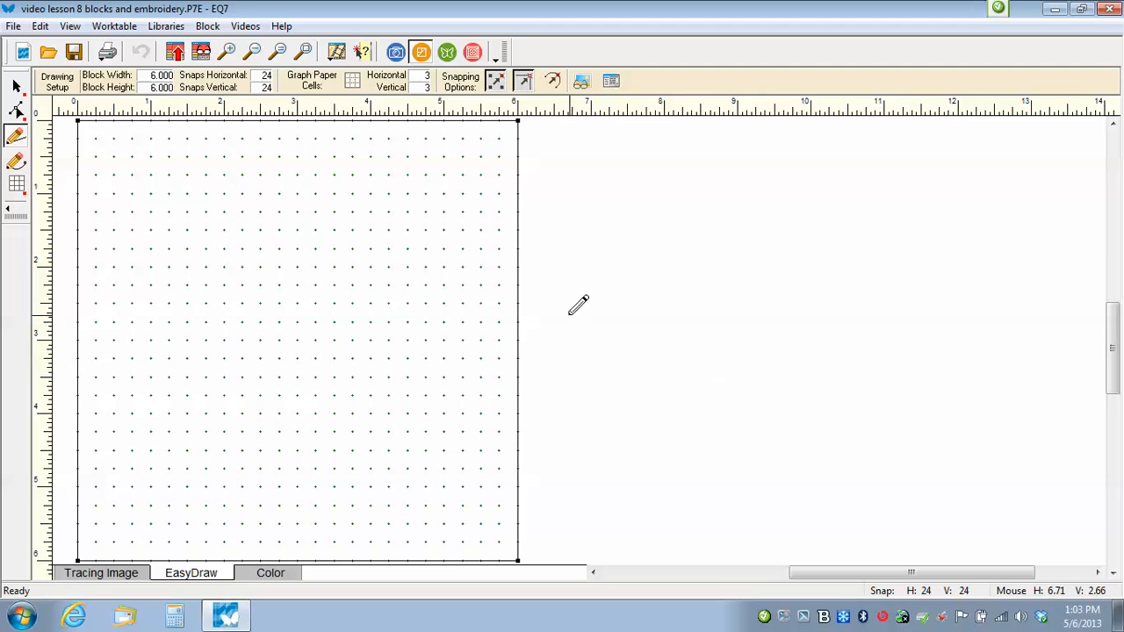
Step: Draw a 3 by 3 grid across the whole 6-inch block and add it to the Sketchbook
click(16, 186)
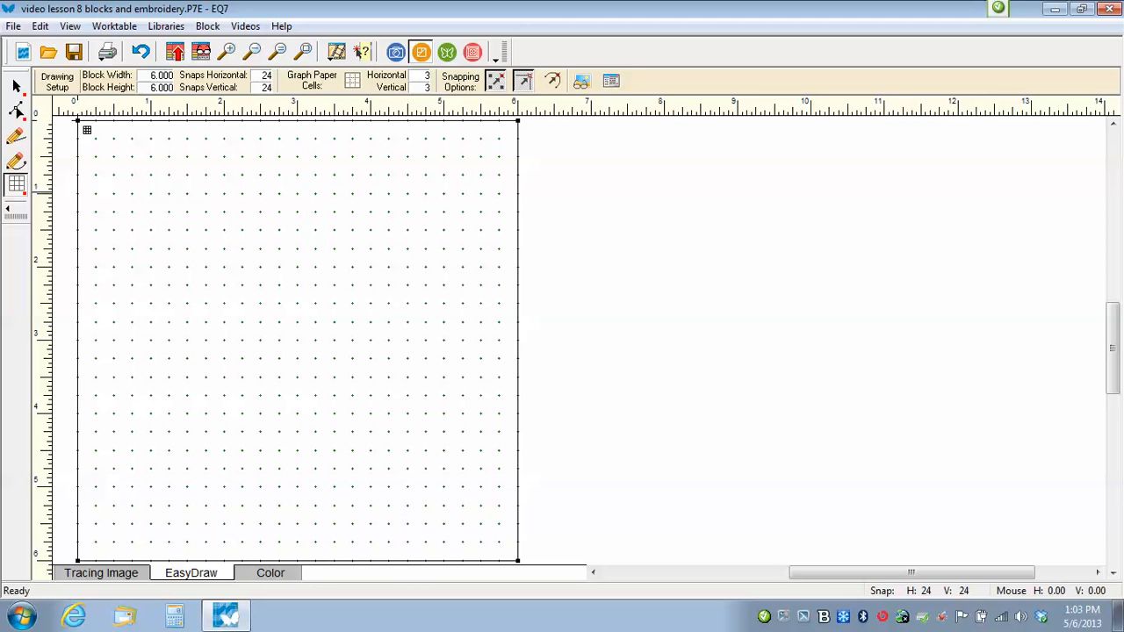
drag(77, 121, 517, 559)
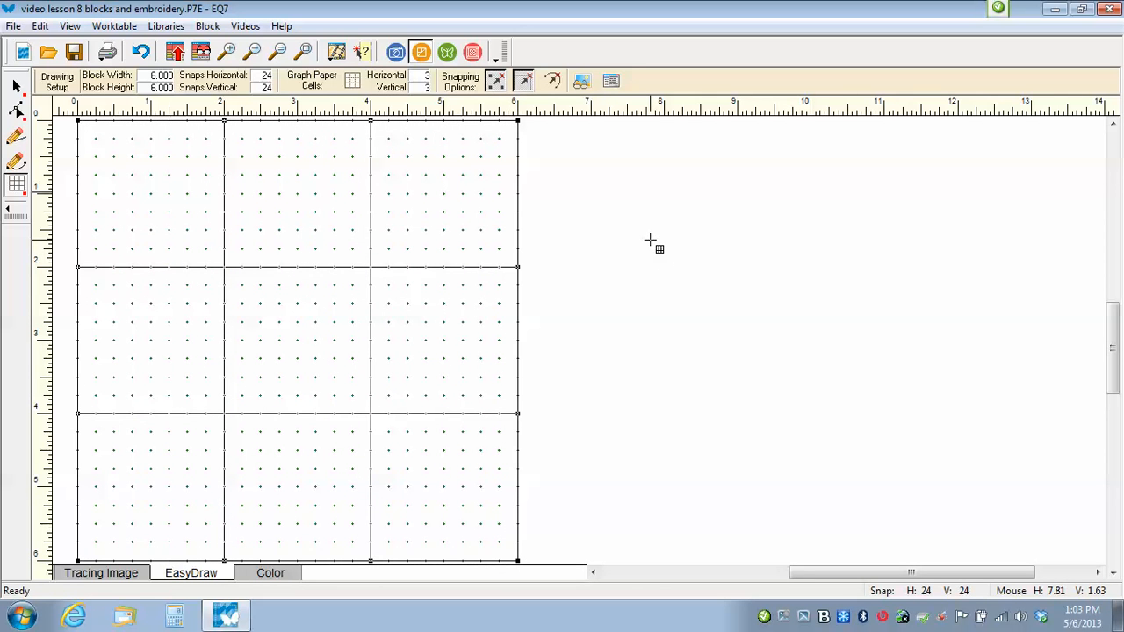
click(174, 53)
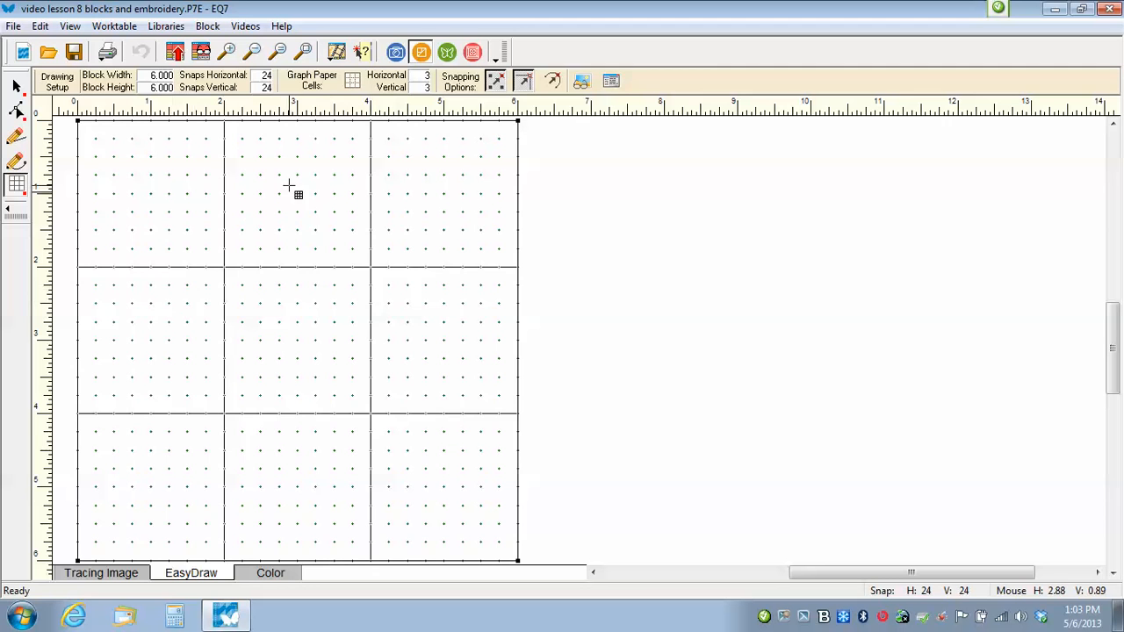
click(281, 54)
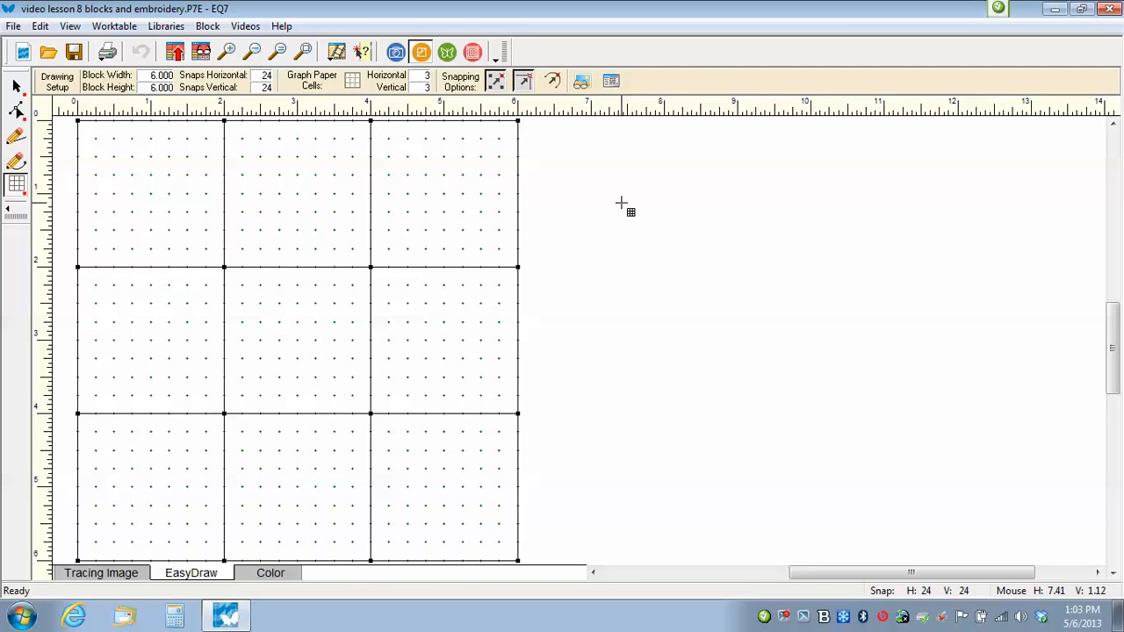
Step: Draw a diagonal line in each of the four corner squares, from the centre square's corner to the block's outer corner
click(15, 137)
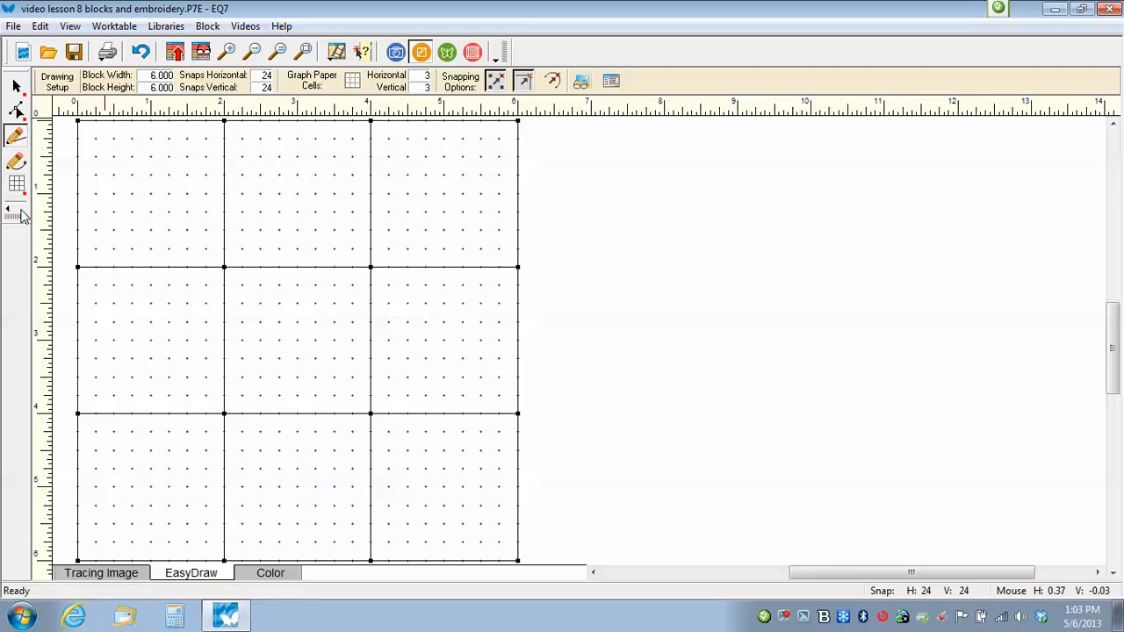
drag(370, 266, 518, 121)
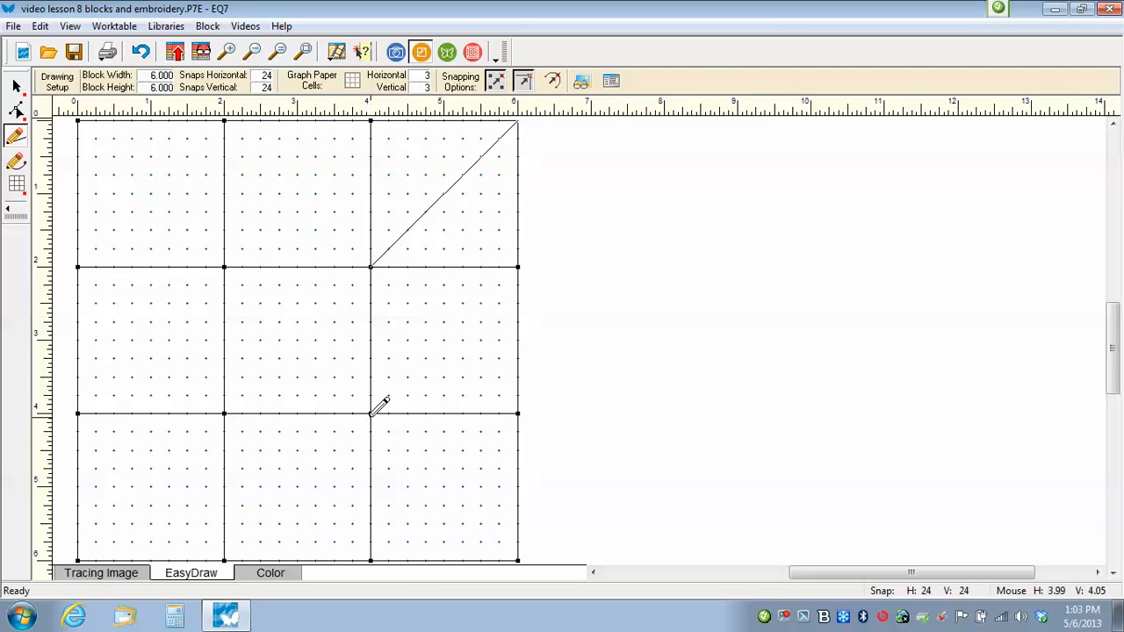
drag(371, 413, 518, 561)
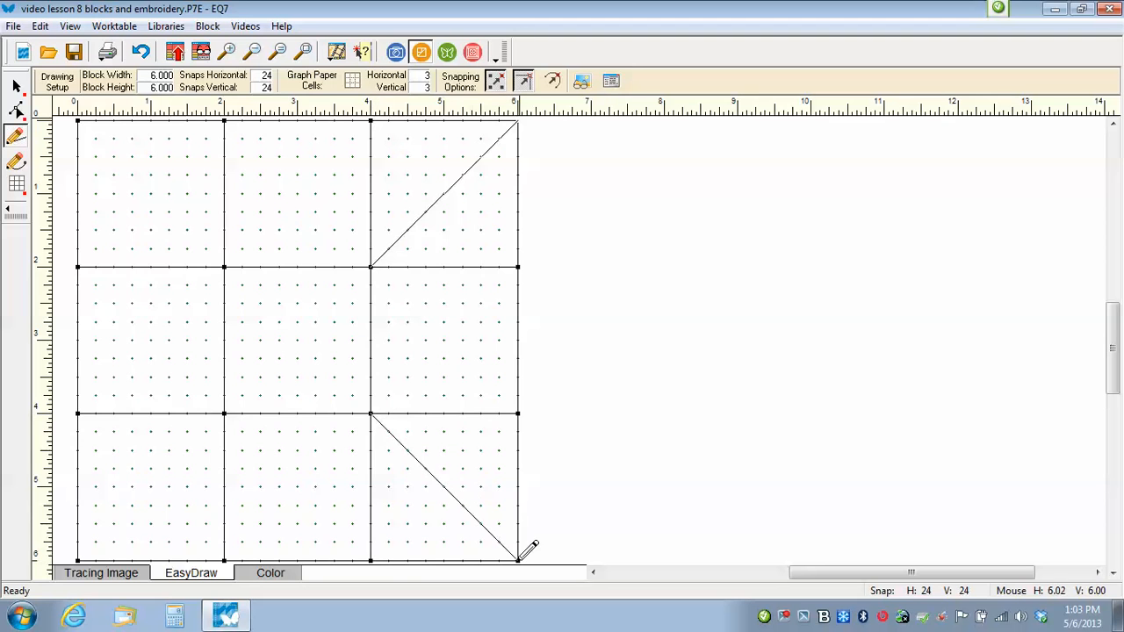
drag(224, 412, 78, 559)
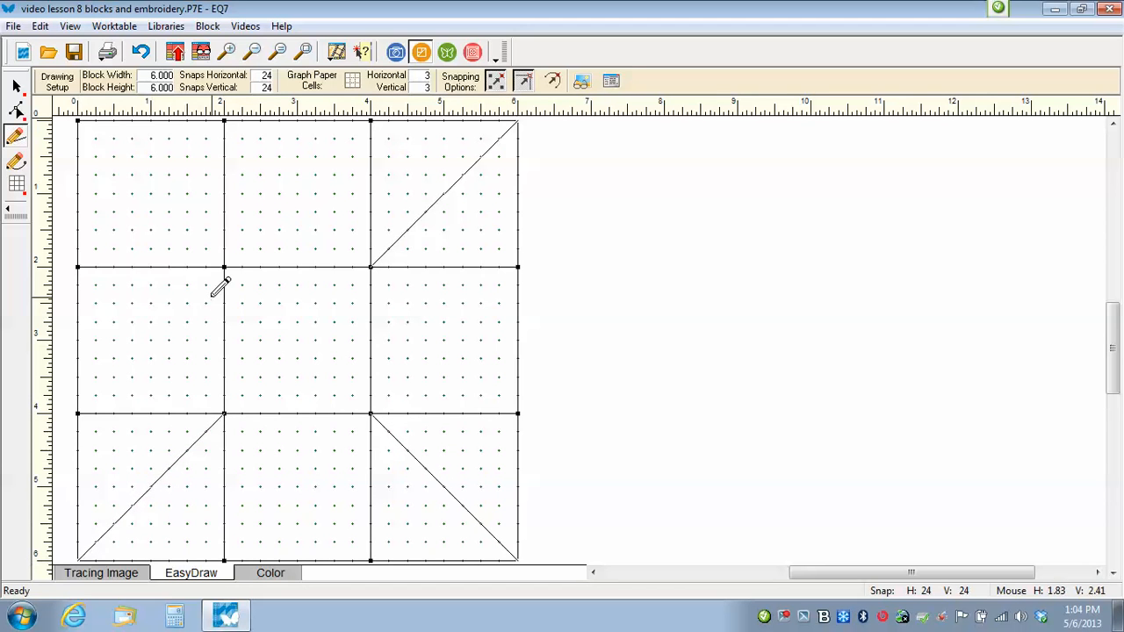
drag(225, 266, 78, 120)
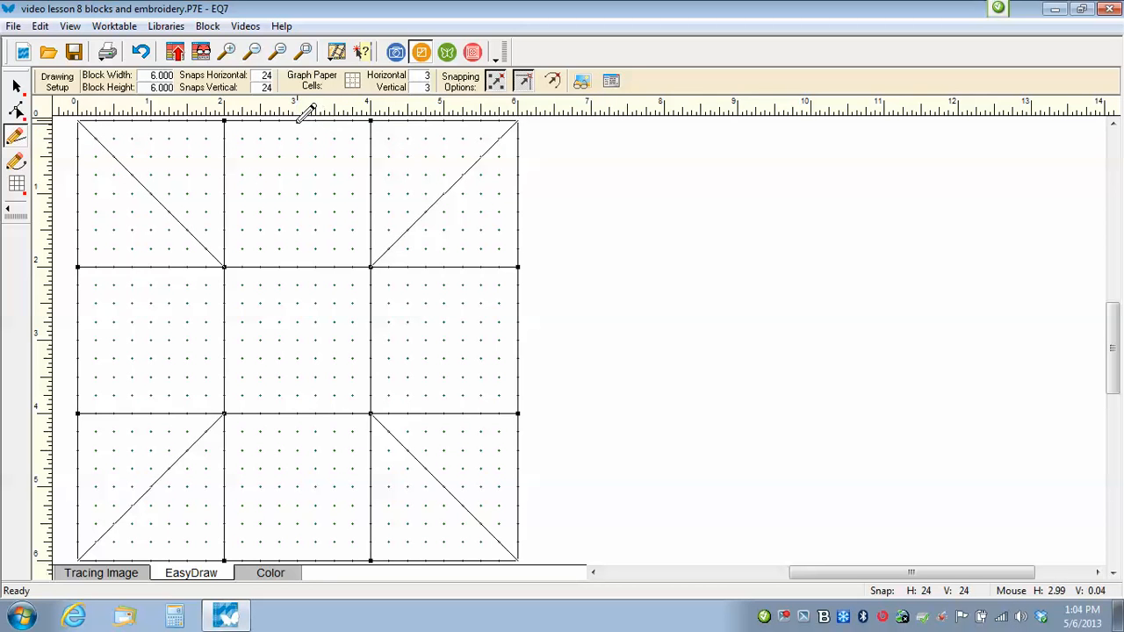
Step: Halve each of the four middle side squares with a line from the centre square to the block edge, and add the block to the Sketchbook
drag(297, 120, 297, 267)
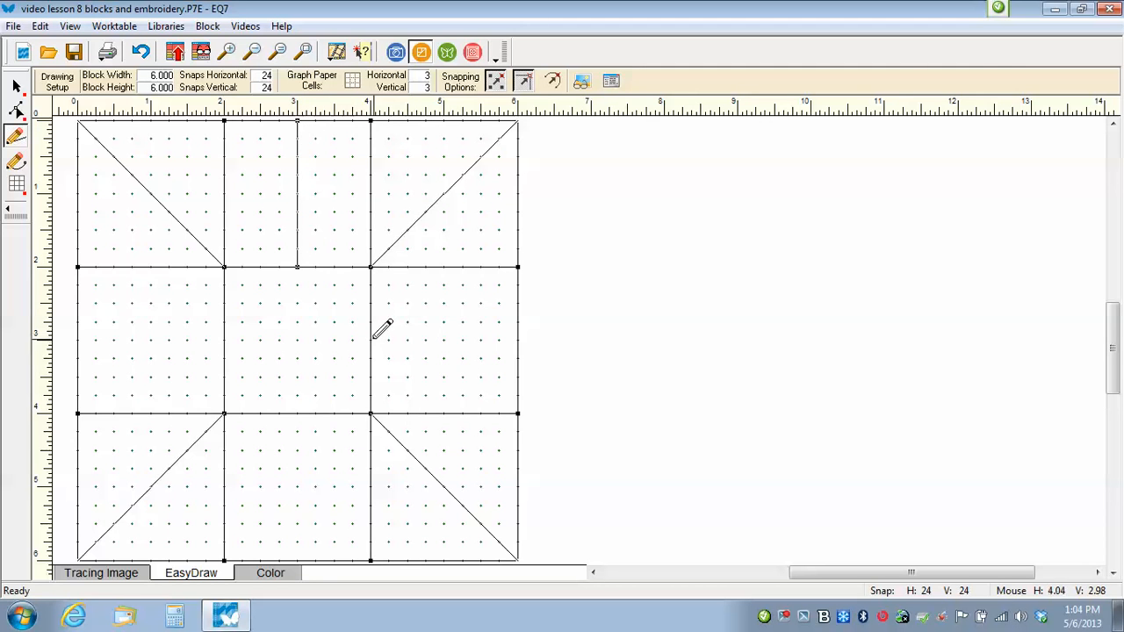
drag(371, 340, 518, 341)
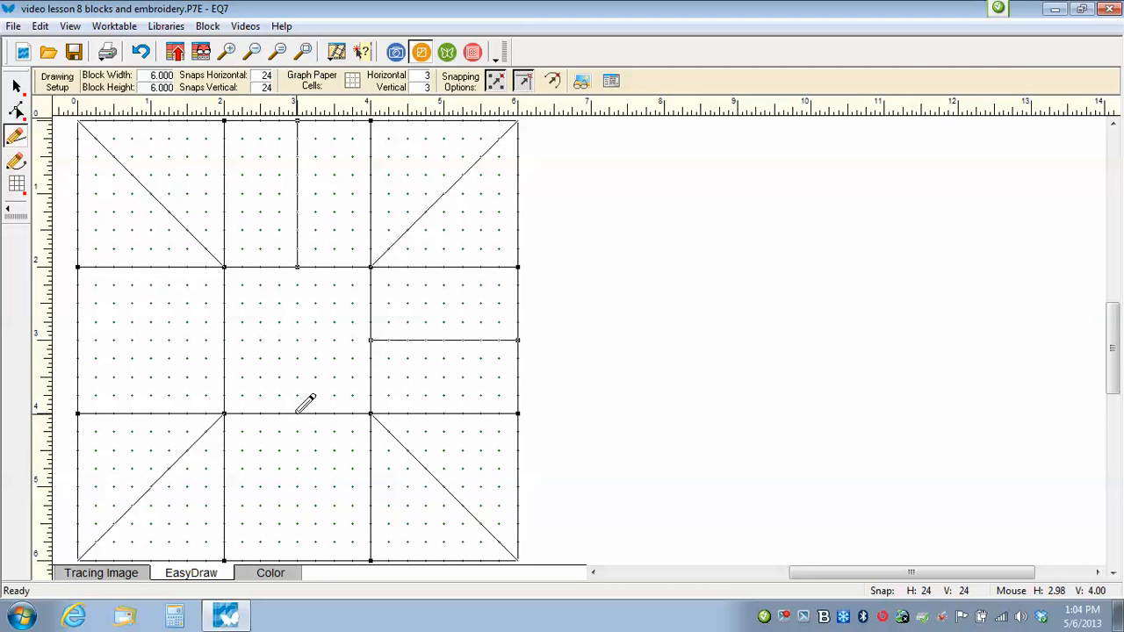
drag(299, 414, 298, 561)
drag(226, 340, 78, 341)
click(278, 52)
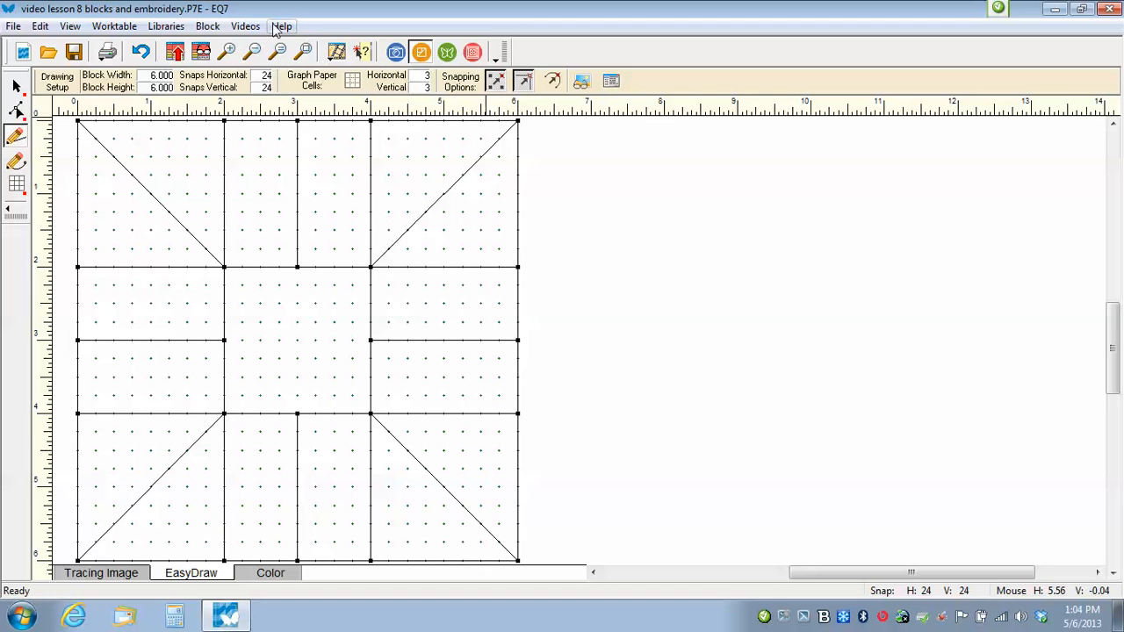
click(177, 55)
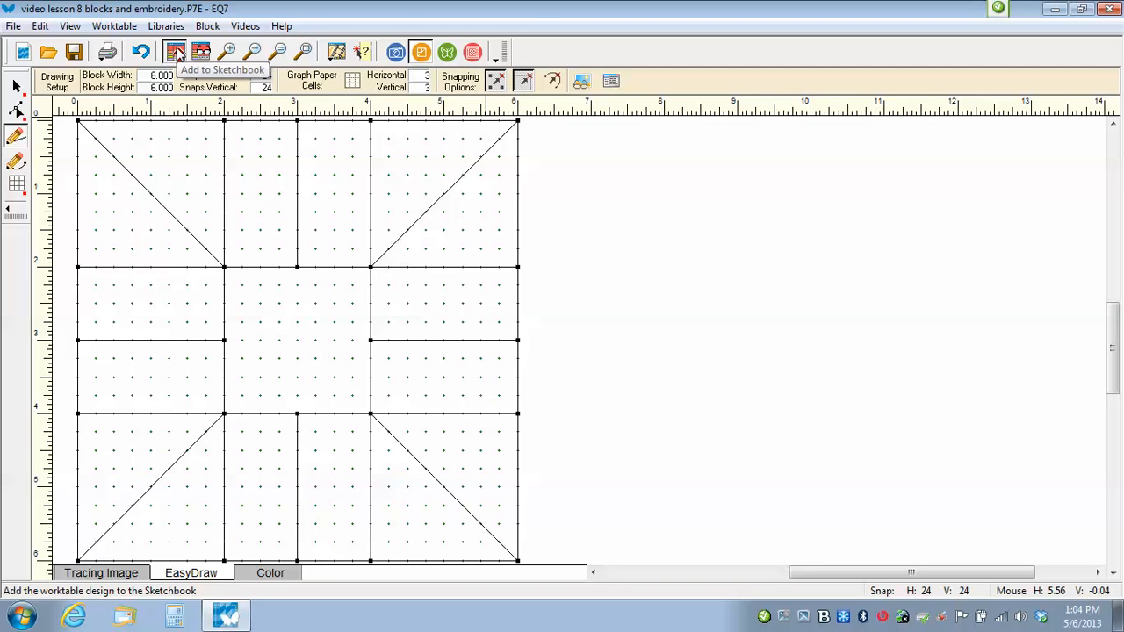
Step: Color the centre square and the corner triangles adjoining the upper and lower middle squares with the blue dotted fabric
click(272, 574)
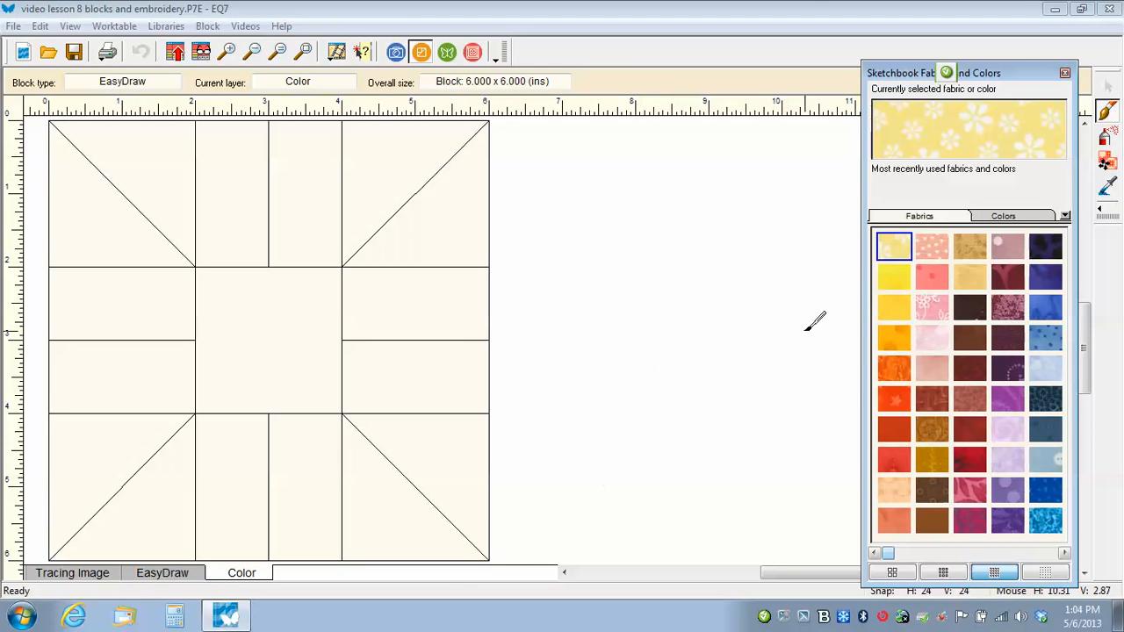
click(1057, 343)
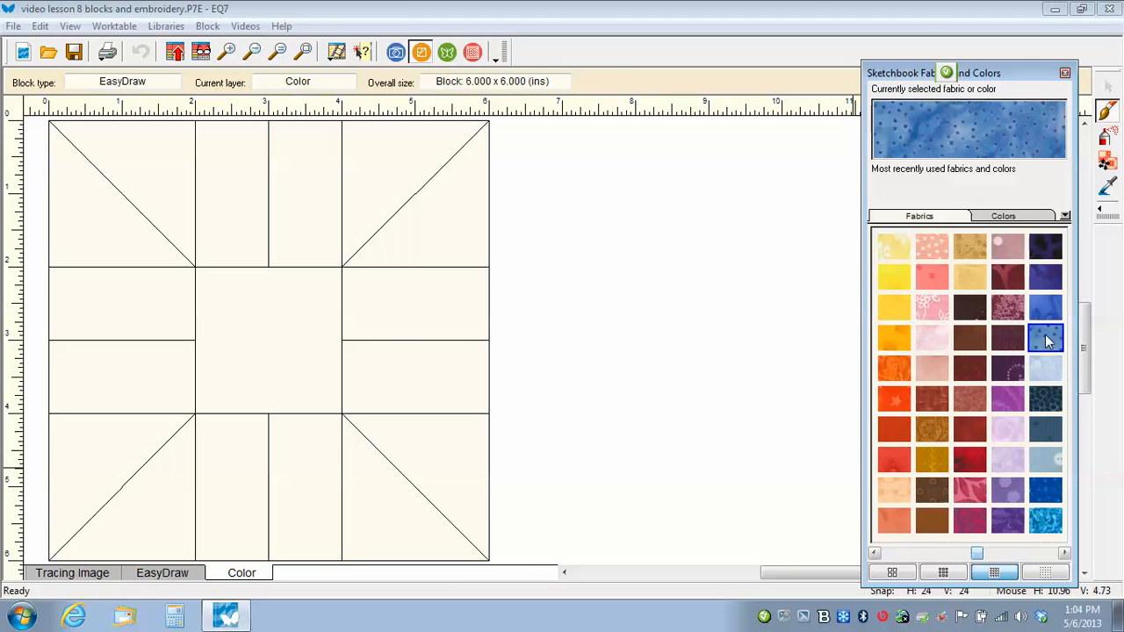
click(271, 343)
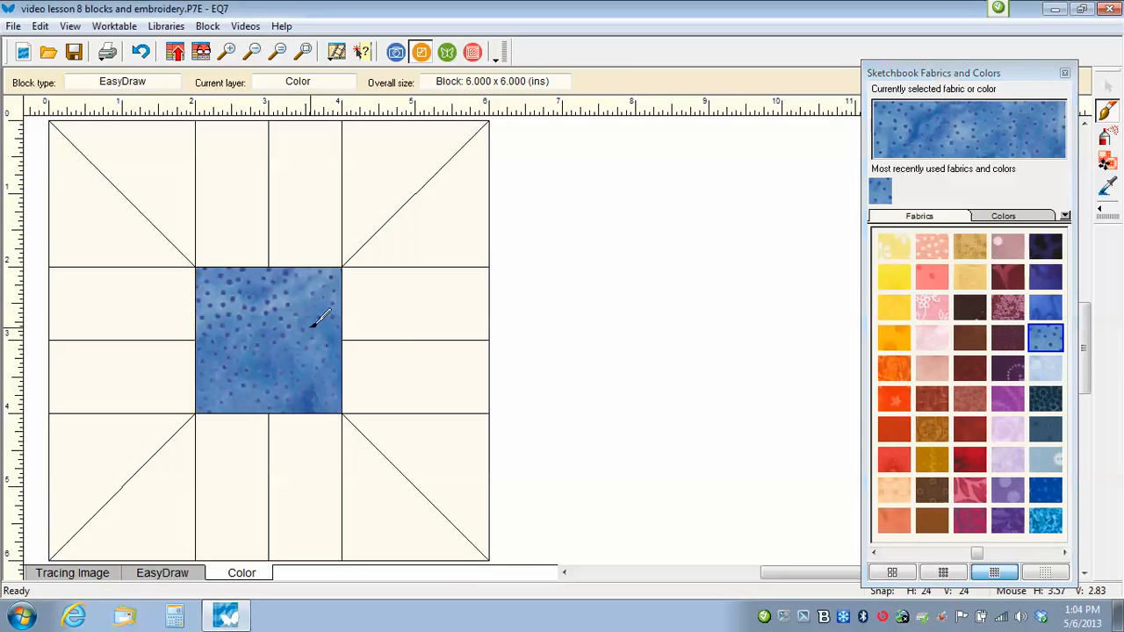
click(400, 523)
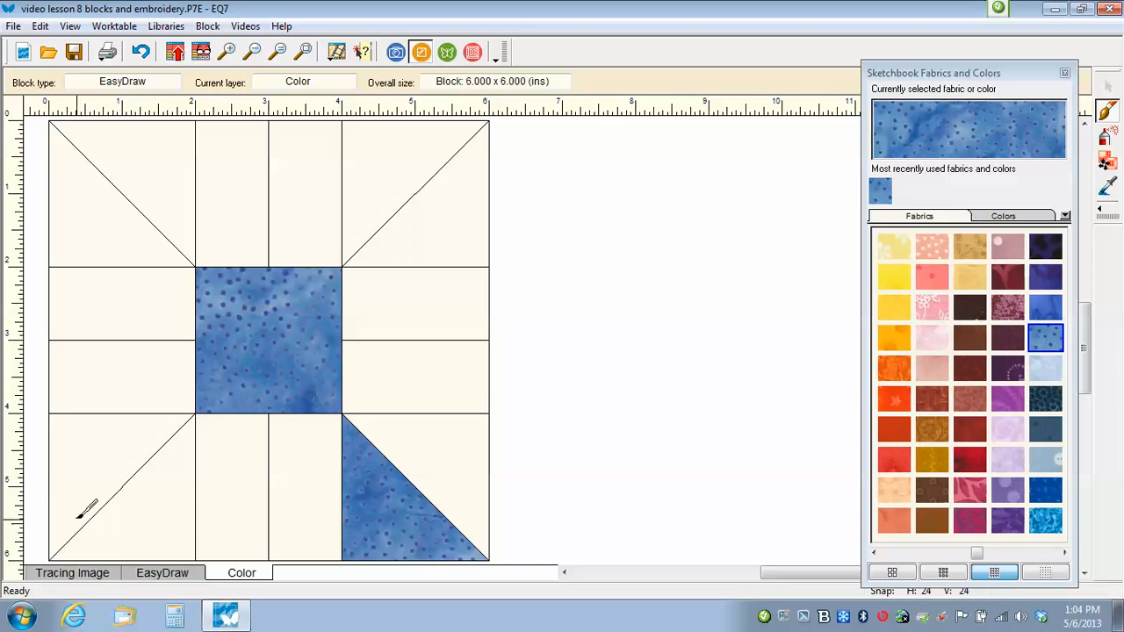
click(125, 537)
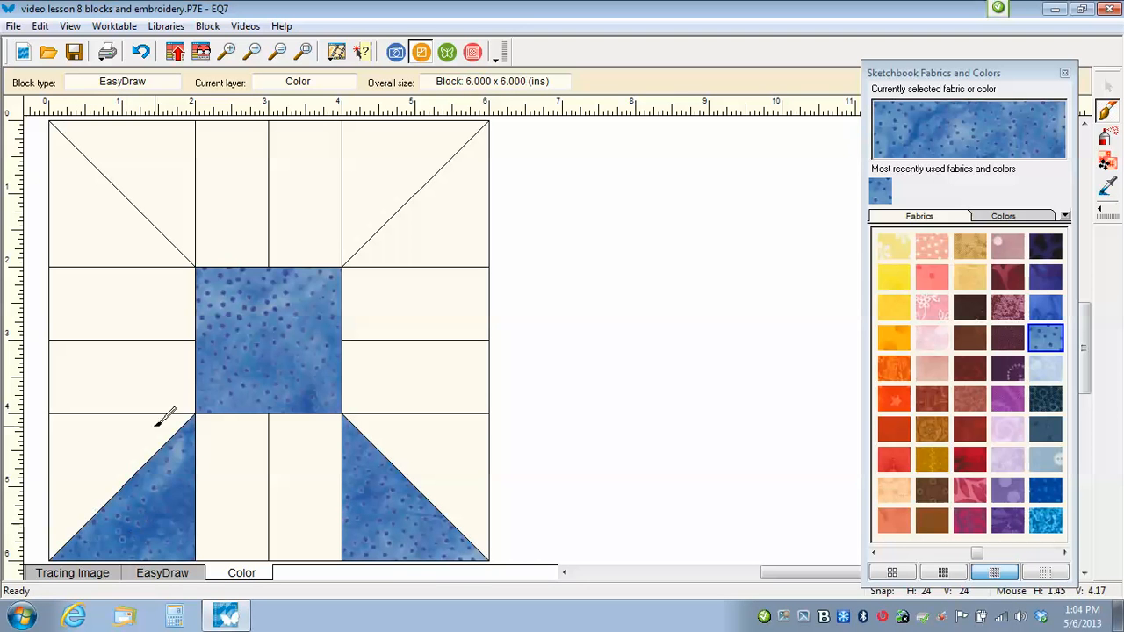
click(163, 191)
click(401, 169)
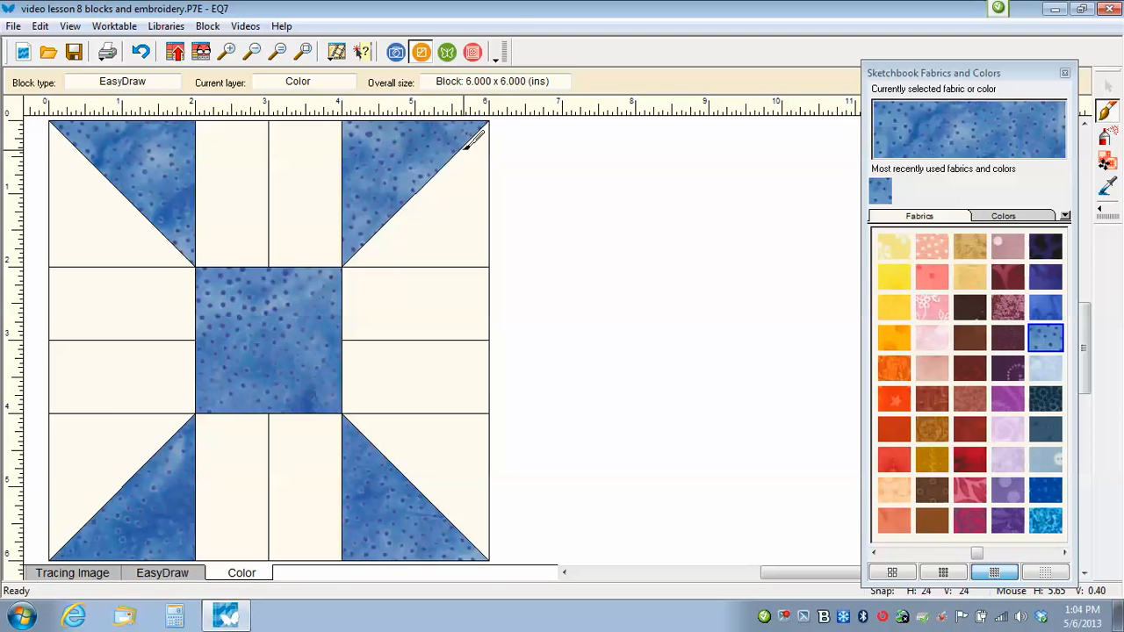
Step: Color the remaining triangle in each of the four corner squares with the bright yellow fabric
click(894, 278)
click(472, 203)
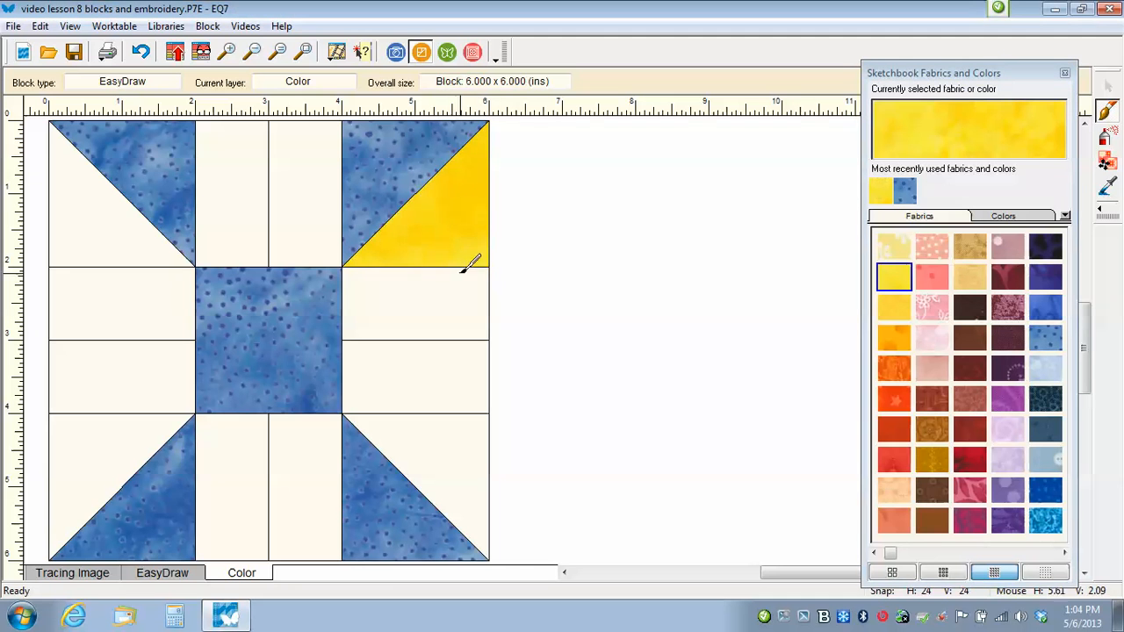
click(453, 465)
click(87, 481)
click(80, 231)
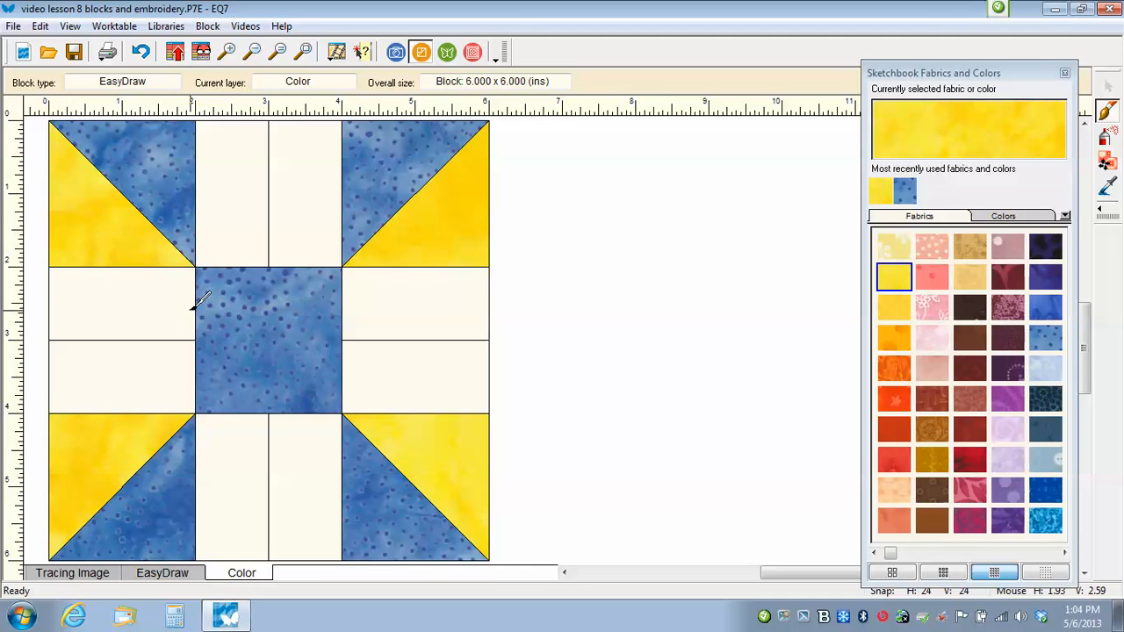
Step: Color the lower square's left half, left square's upper half, upper square's right half and right square's lower half with the coral-pink dotted fabric
click(932, 277)
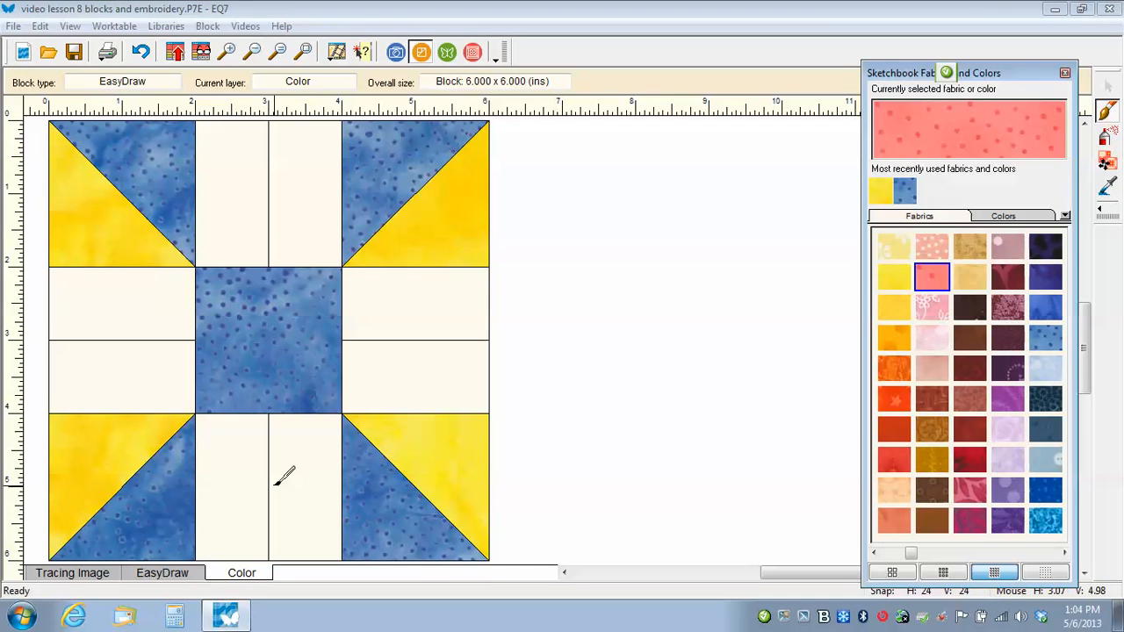
click(230, 431)
click(149, 279)
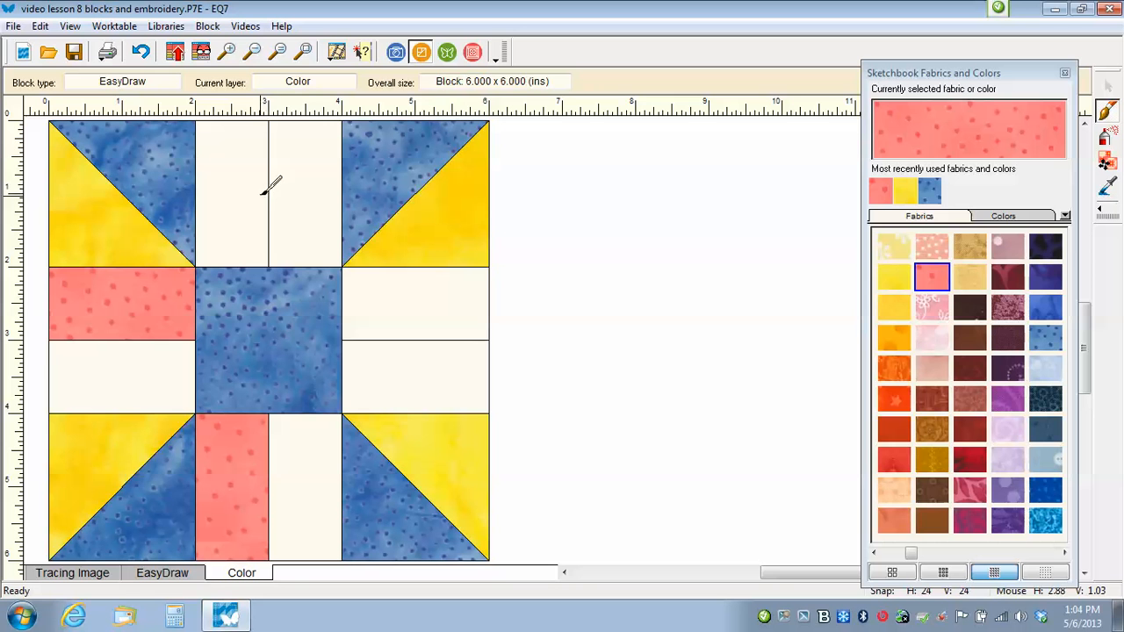
click(315, 190)
click(459, 358)
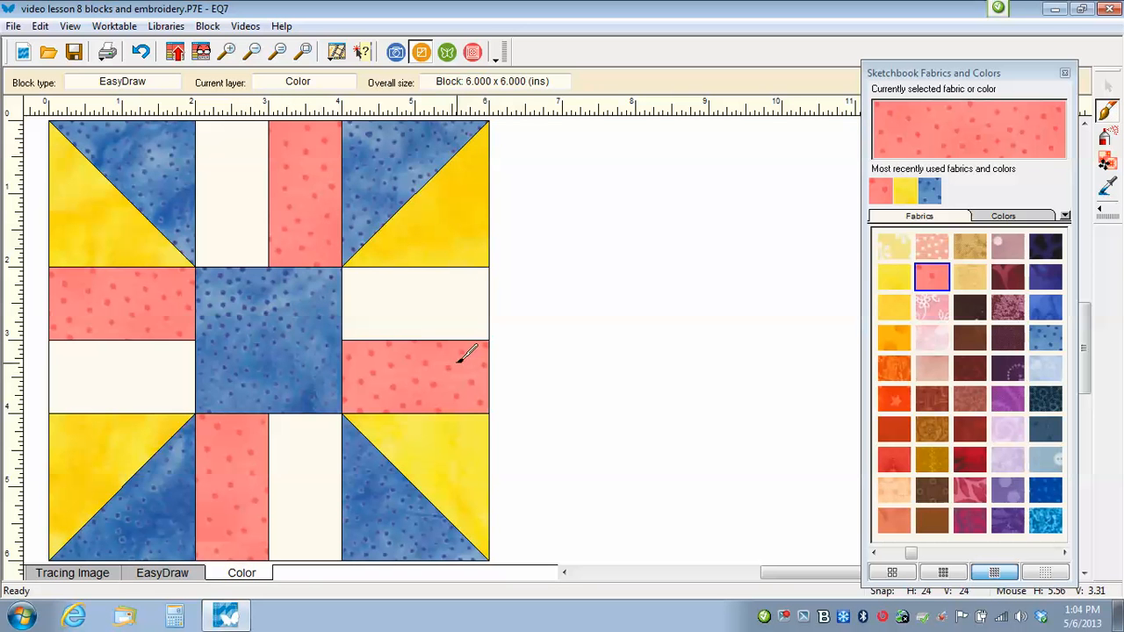
Step: Color the four remaining rectangles of the middle side squares with the light green dotted fabric, and add the block to the Sketchbook
drag(910, 552, 1051, 551)
click(1058, 523)
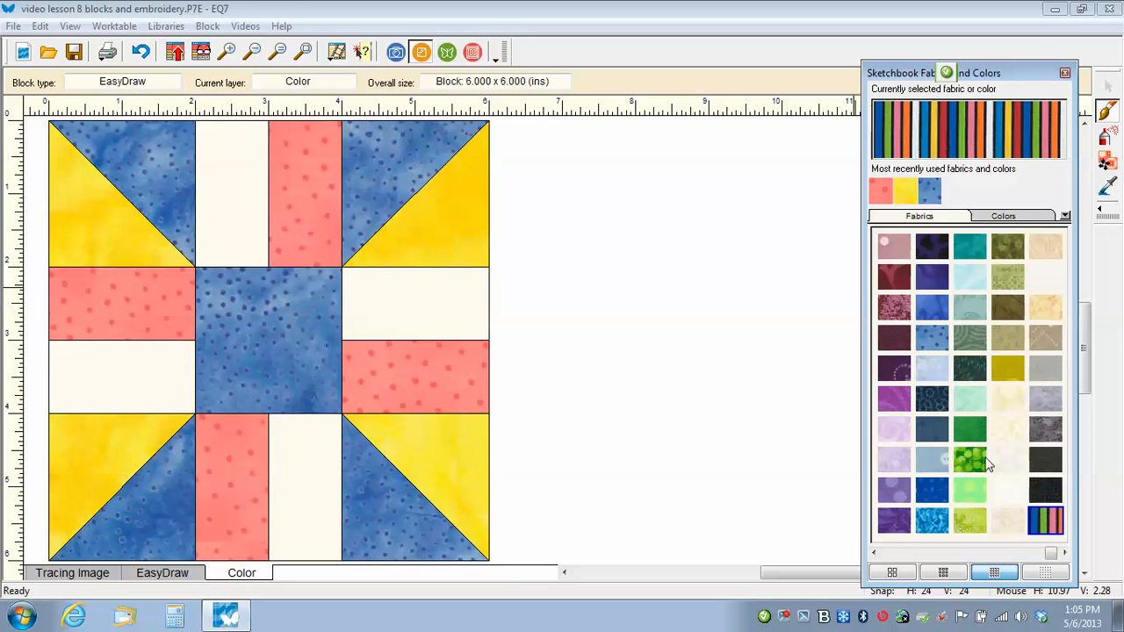
click(970, 490)
click(231, 176)
click(403, 295)
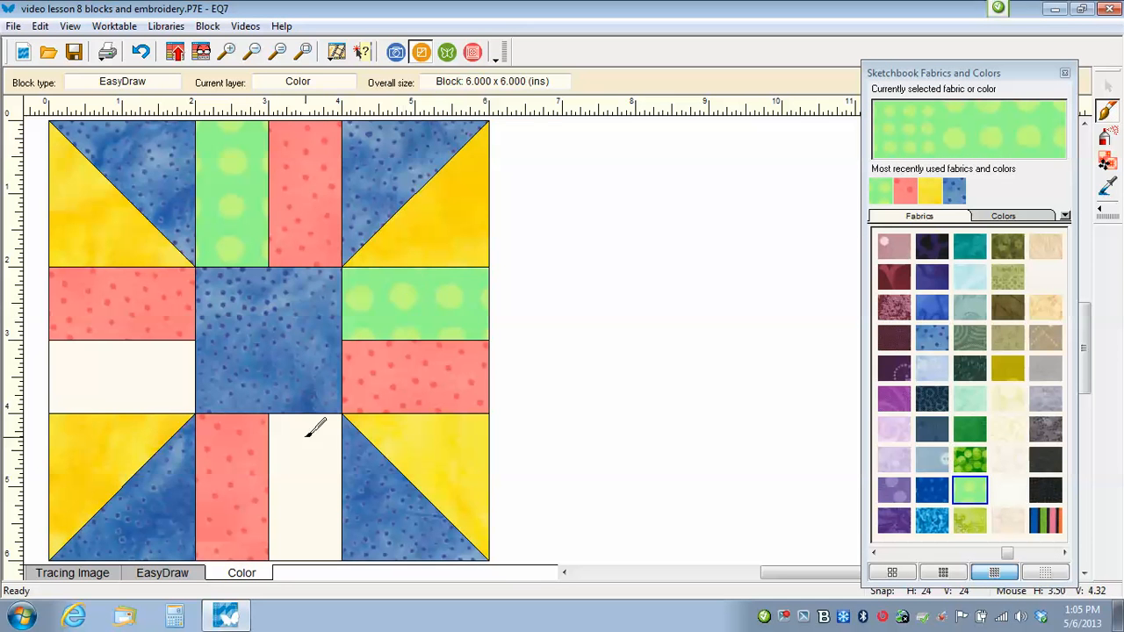
click(307, 449)
click(112, 375)
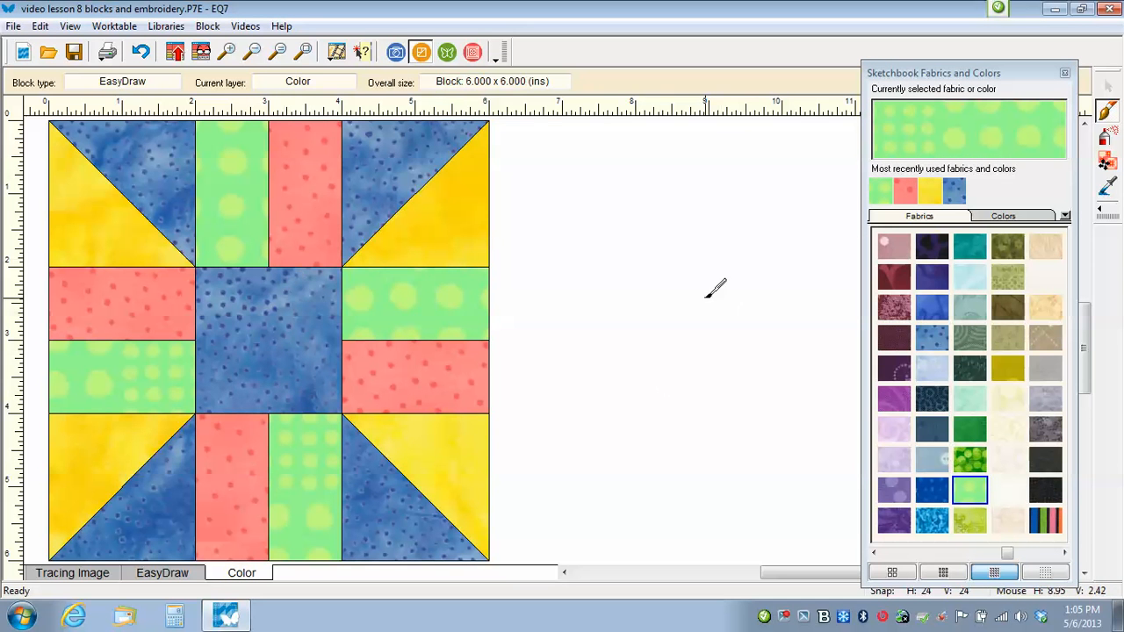
click(175, 53)
Step: Start exporting the block as an image and browse to the My EQ7 folder in the C: drive user profile's My Documents
click(15, 26)
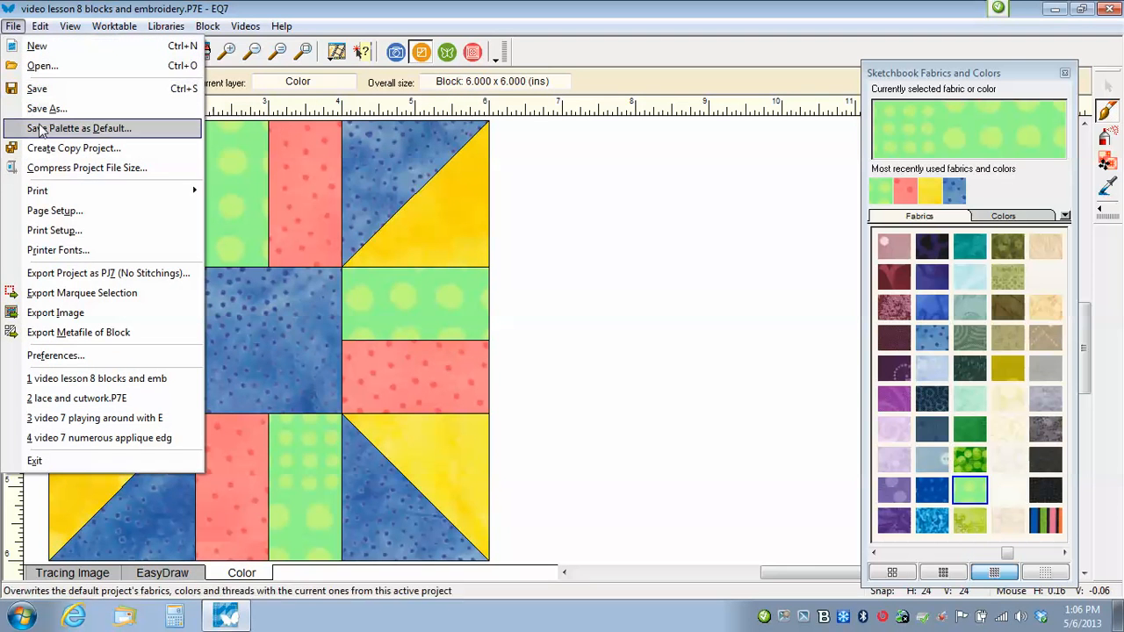
click(79, 314)
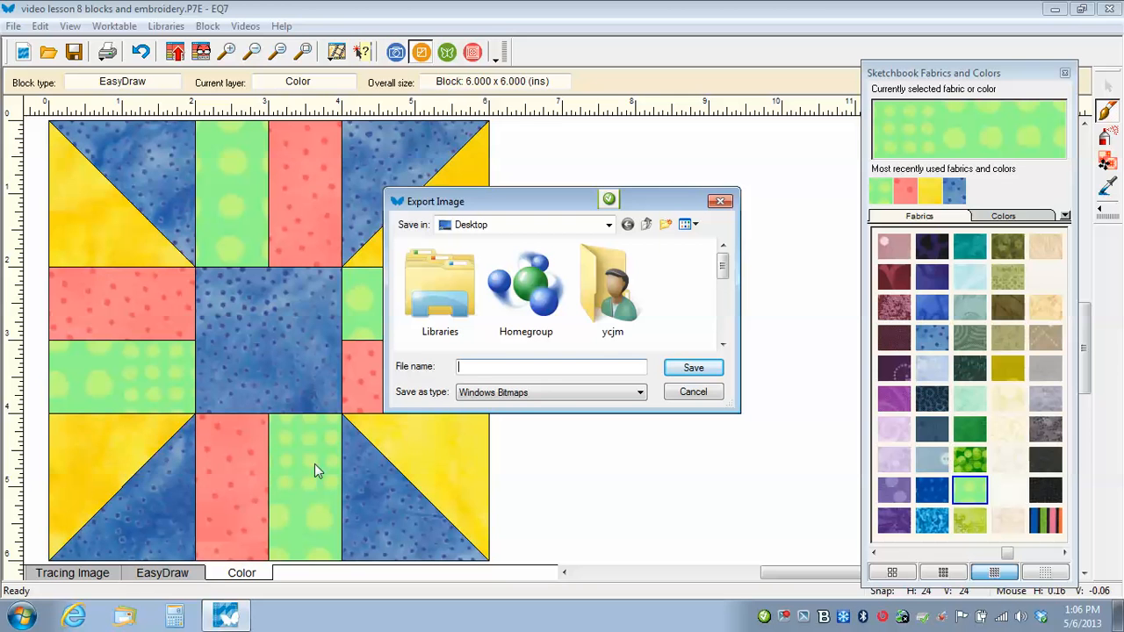
click(609, 225)
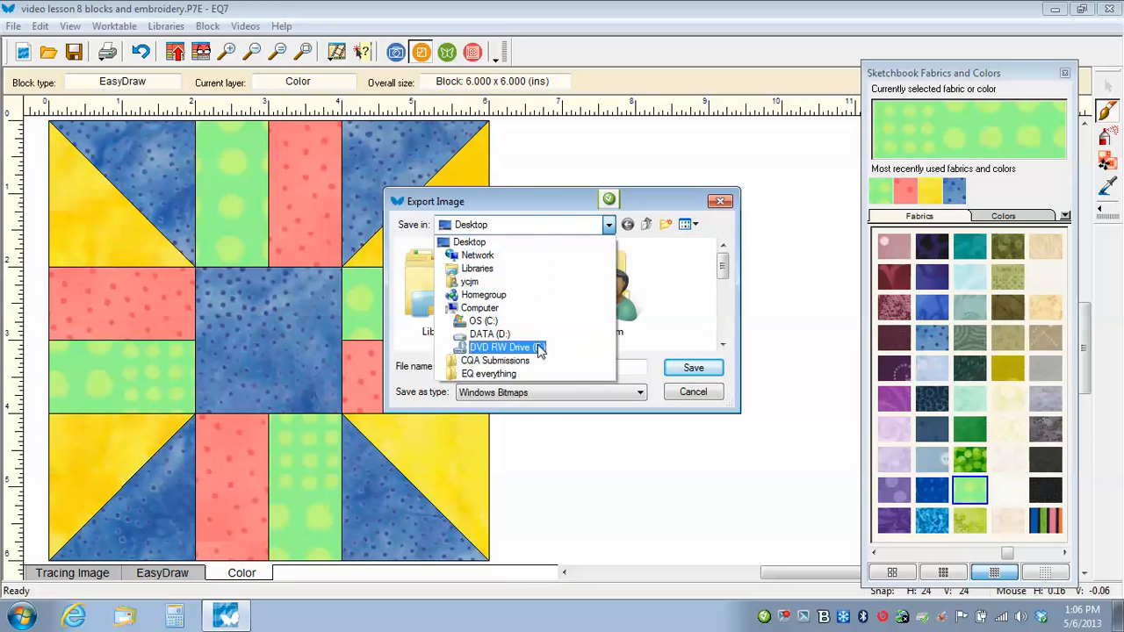
click(487, 322)
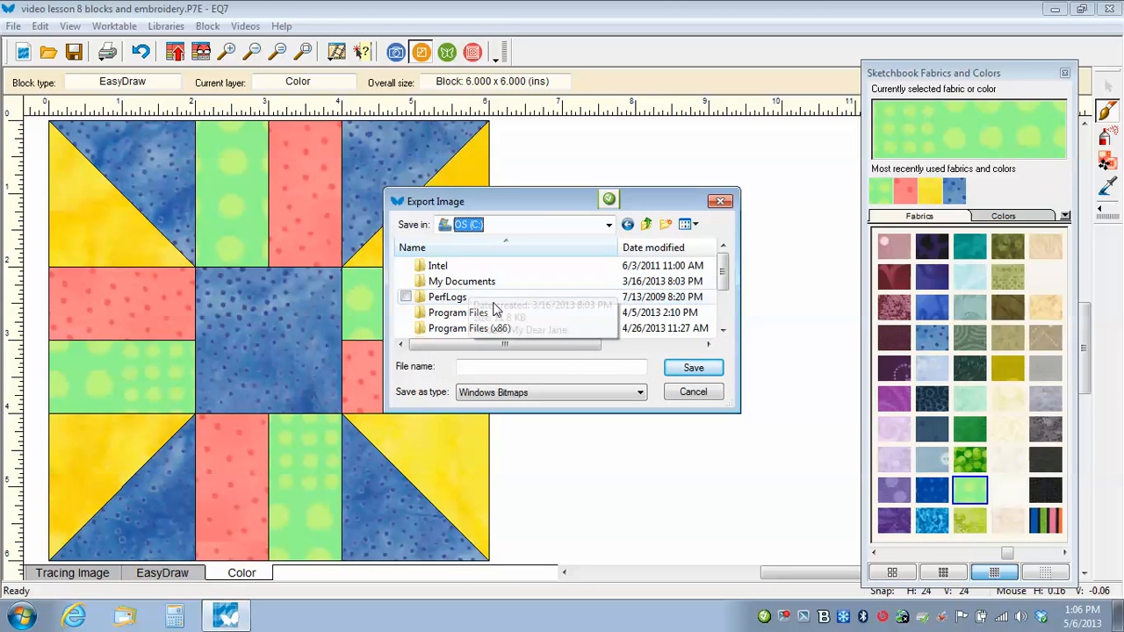
scroll(725, 331, down, 2)
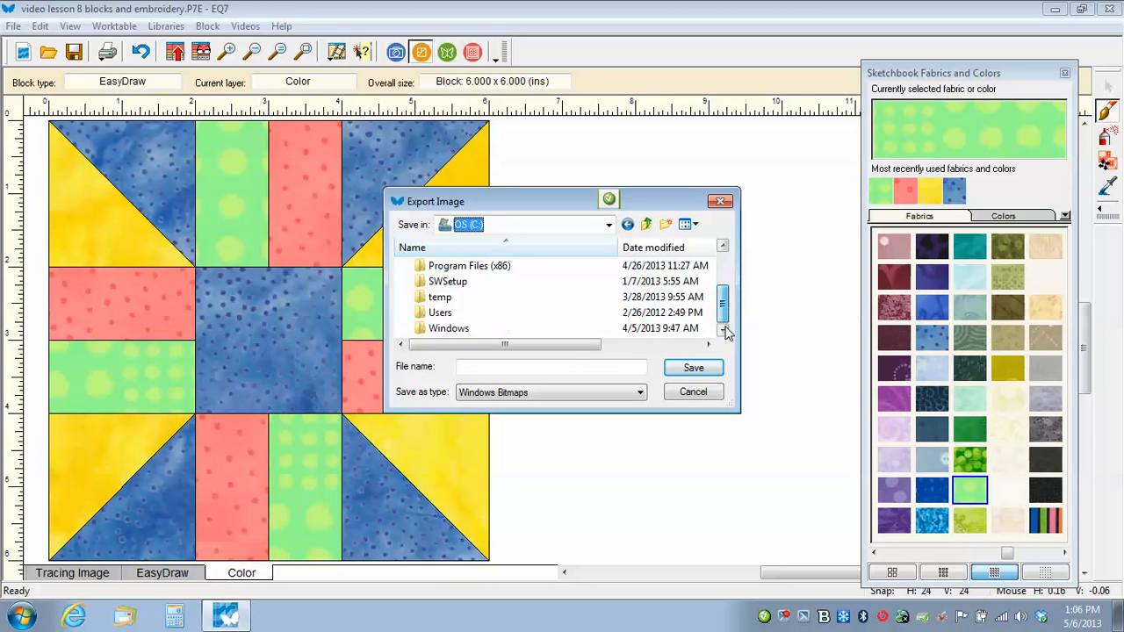
double_click(444, 312)
double_click(441, 290)
drag(726, 275, 727, 293)
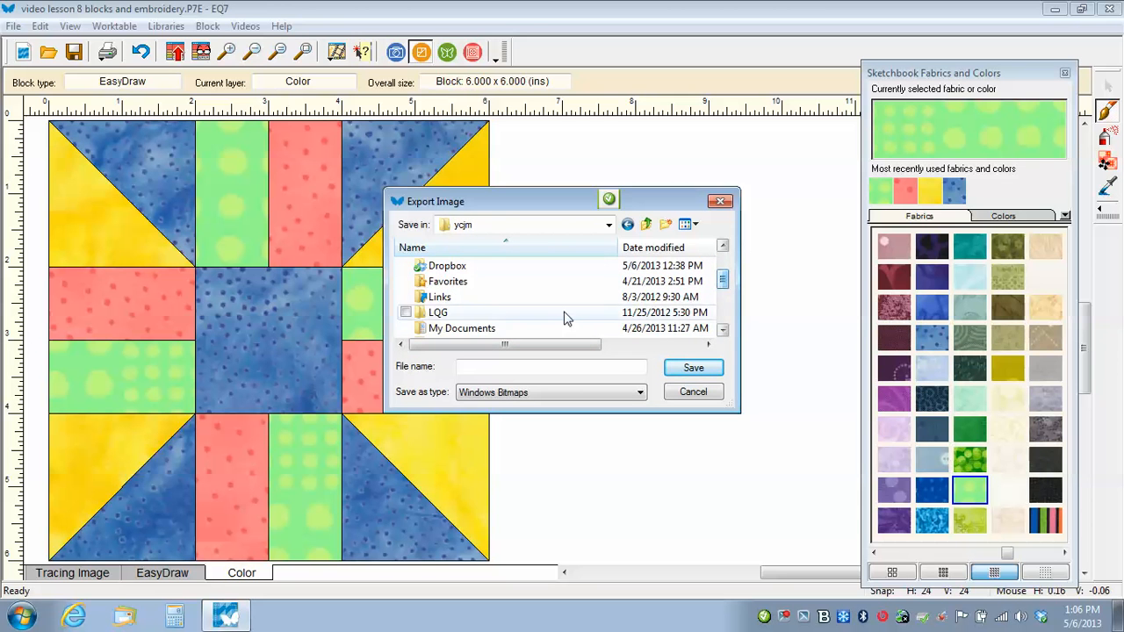
double_click(461, 327)
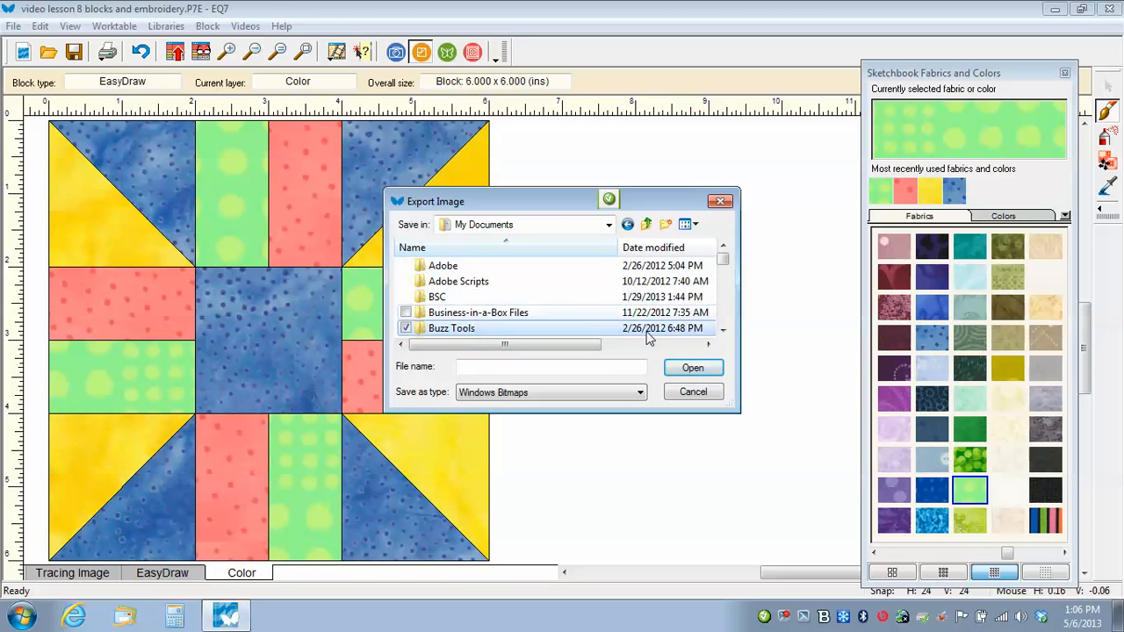
drag(725, 259, 727, 296)
double_click(439, 313)
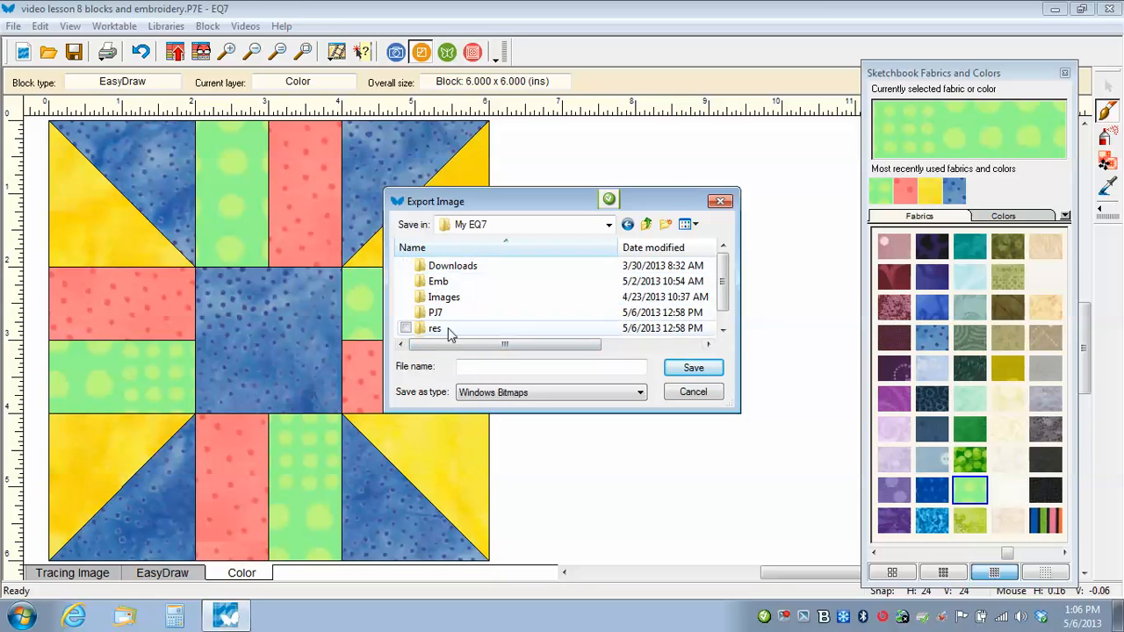
drag(725, 289, 725, 302)
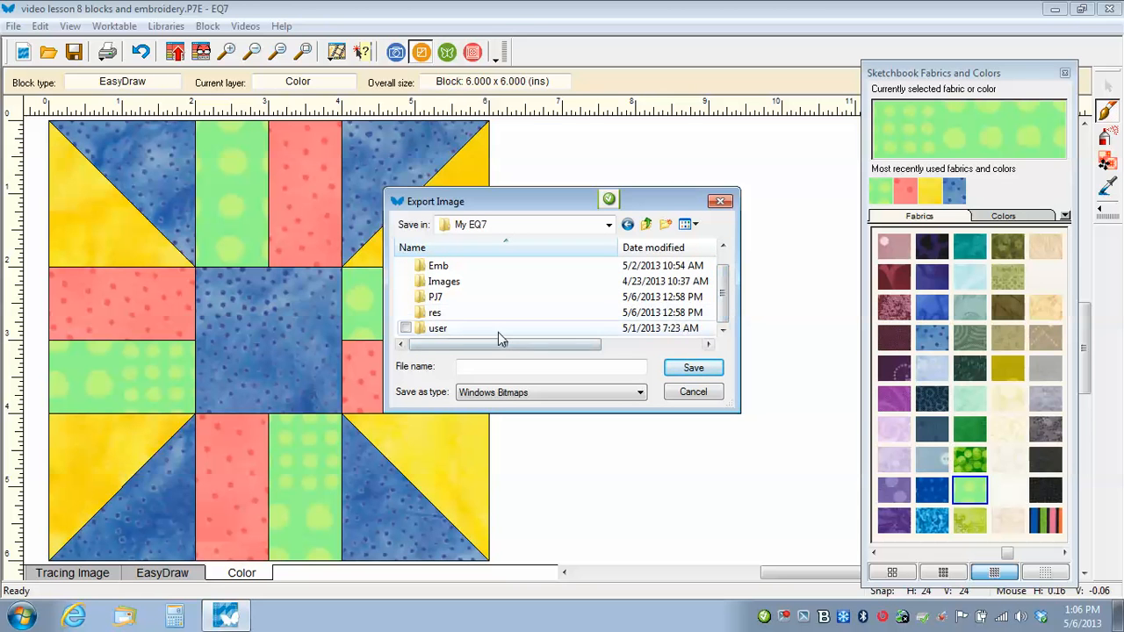
click(437, 332)
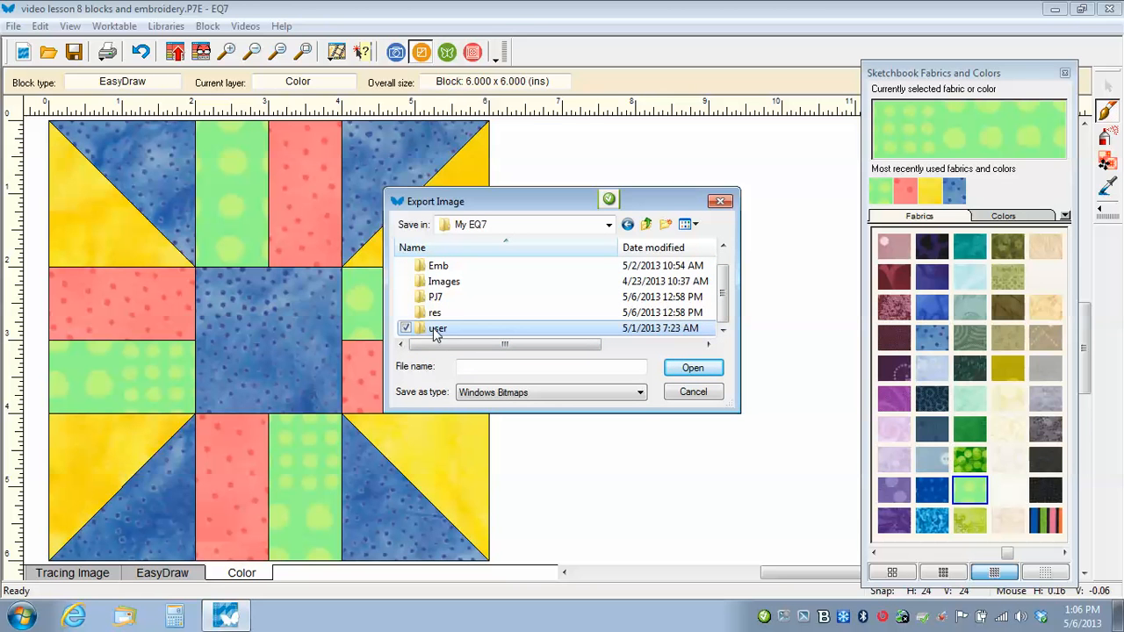
Step: Export the image as "my colored block" in Windows Bitmaps format, 6.000 by 6.000 inches at 150 dots per inch, with patches and blocks outlined
click(473, 365)
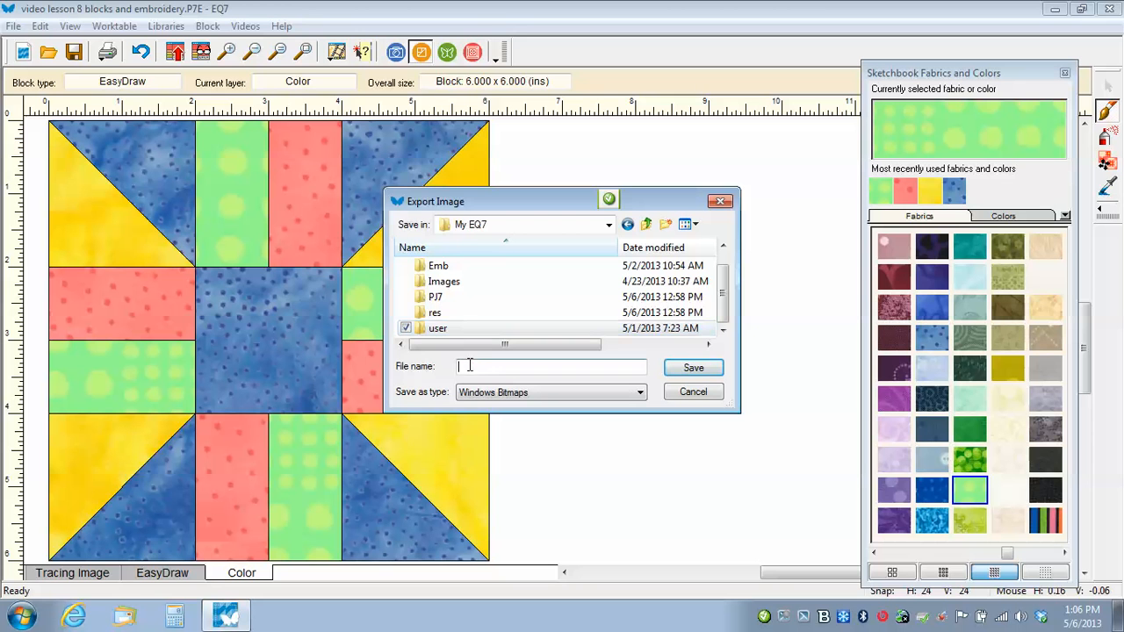
text(my colored block)
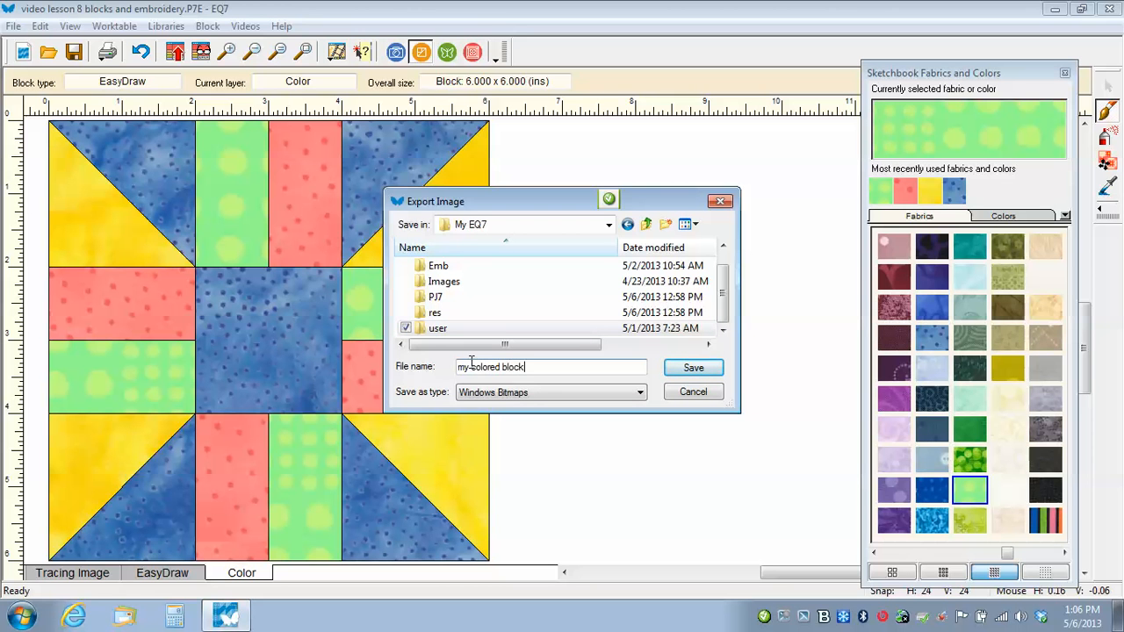
click(641, 392)
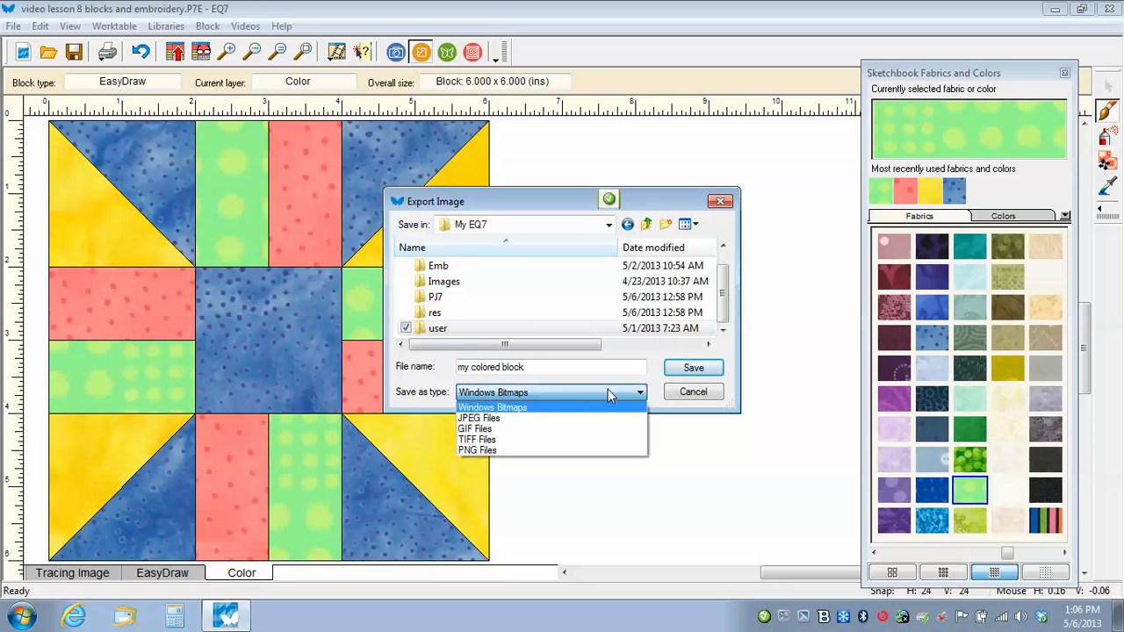
click(500, 408)
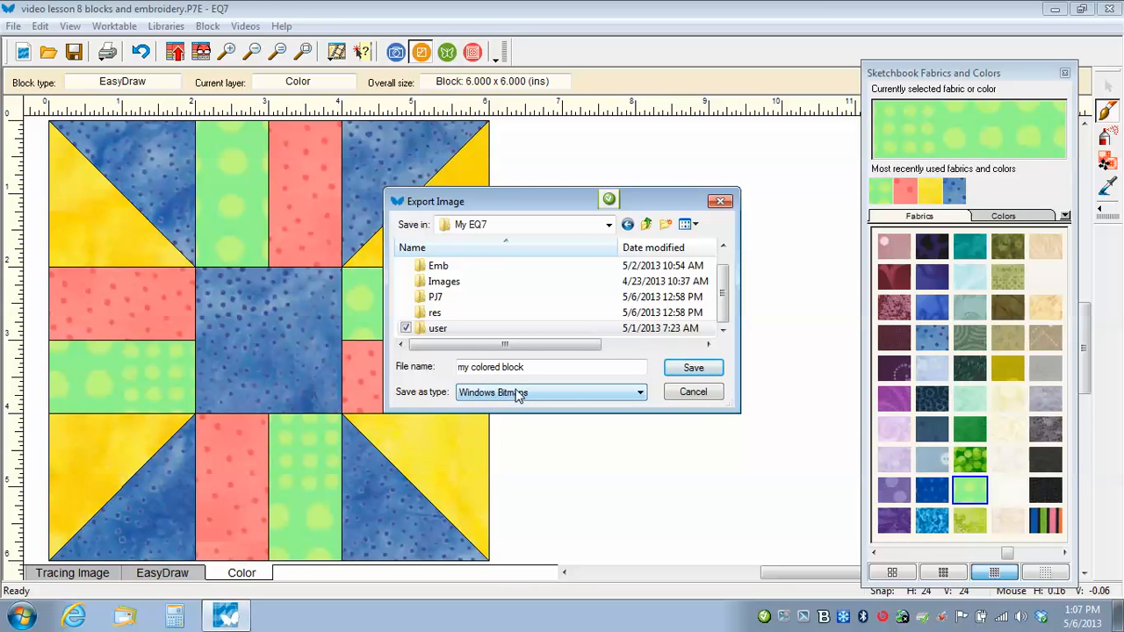
click(690, 370)
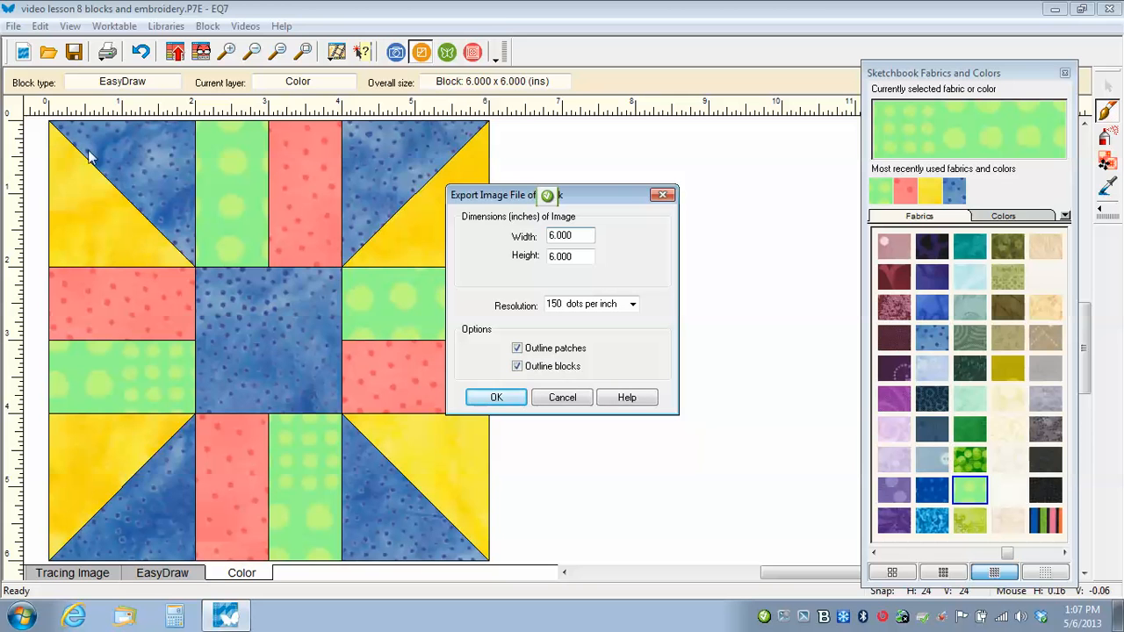
click(496, 398)
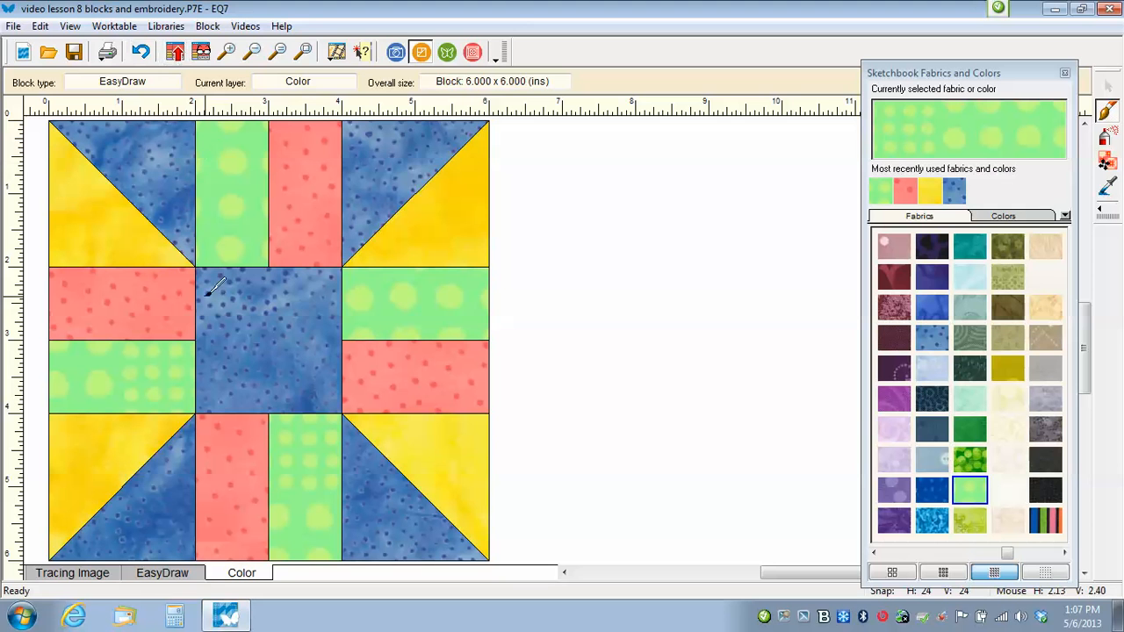
Step: Check that the colored block is saved by declining a duplicate copy and viewing the Blocks section of the Project Sketchbook
click(175, 55)
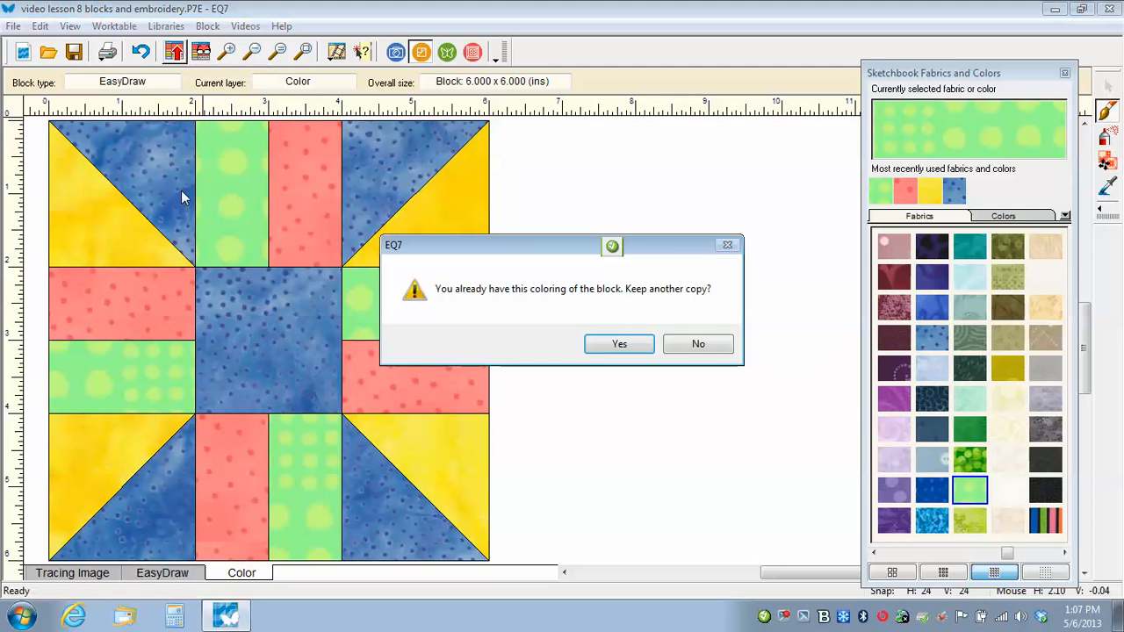
click(697, 345)
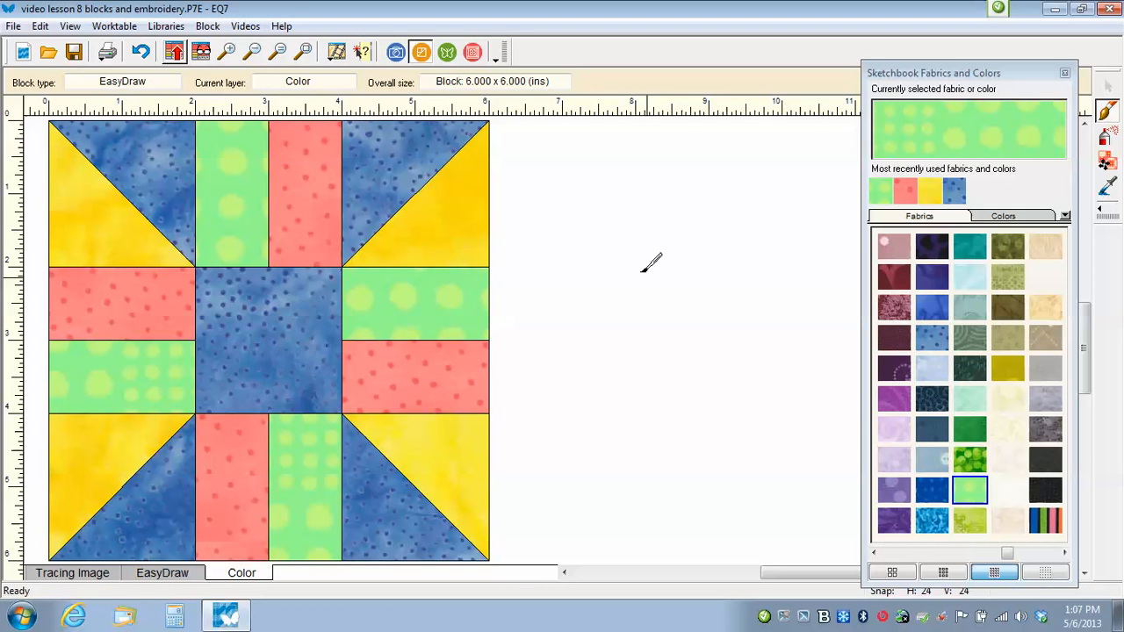
click(201, 53)
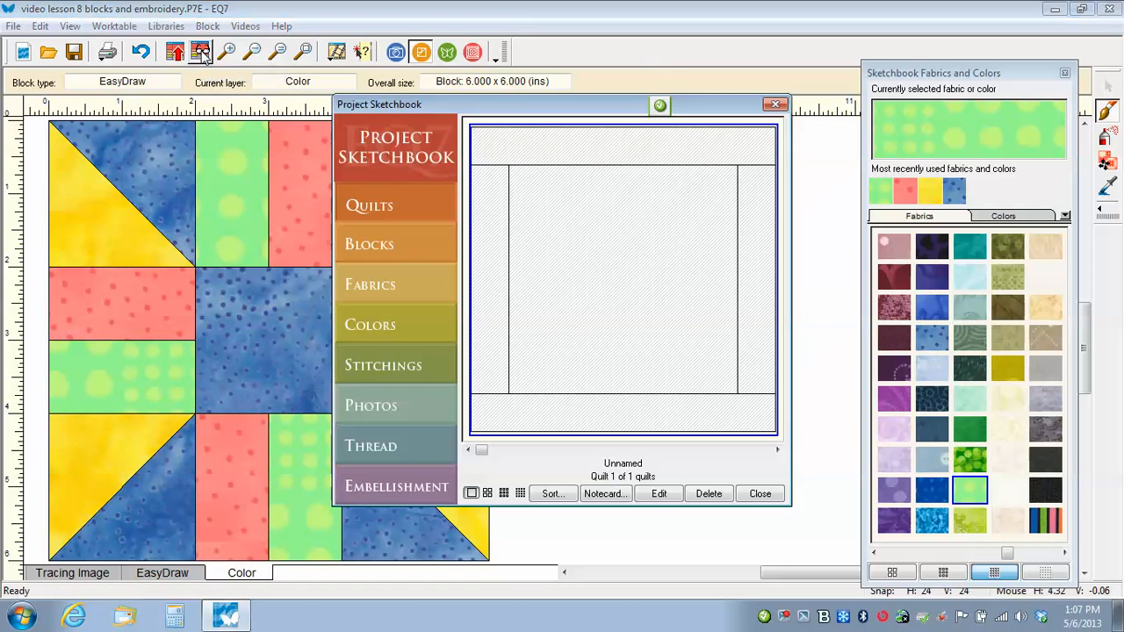
click(380, 239)
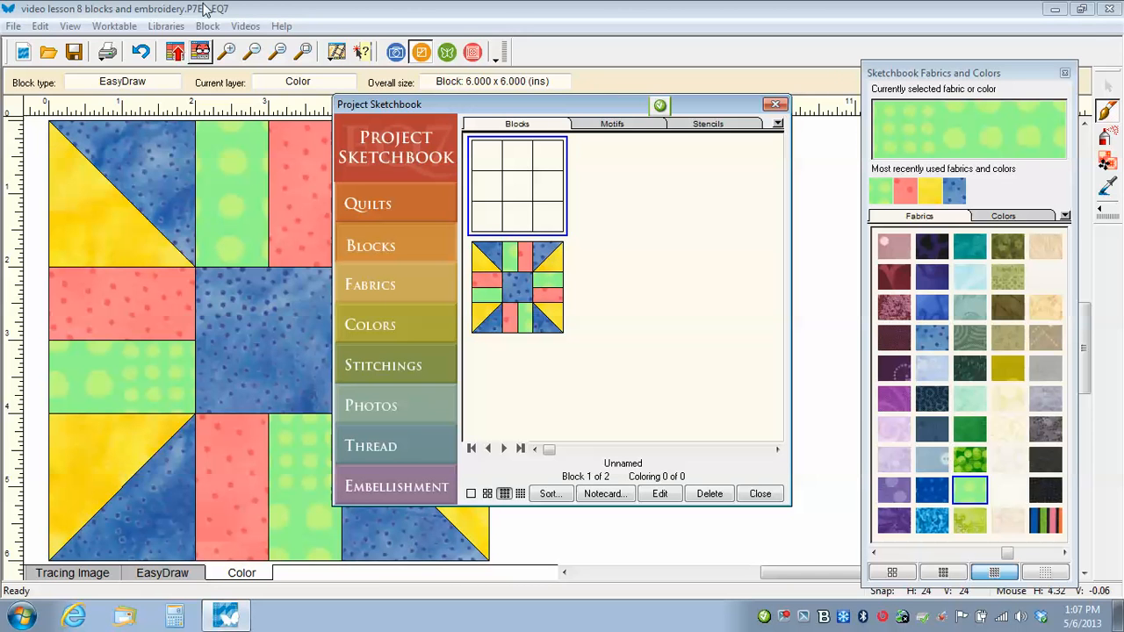
click(775, 105)
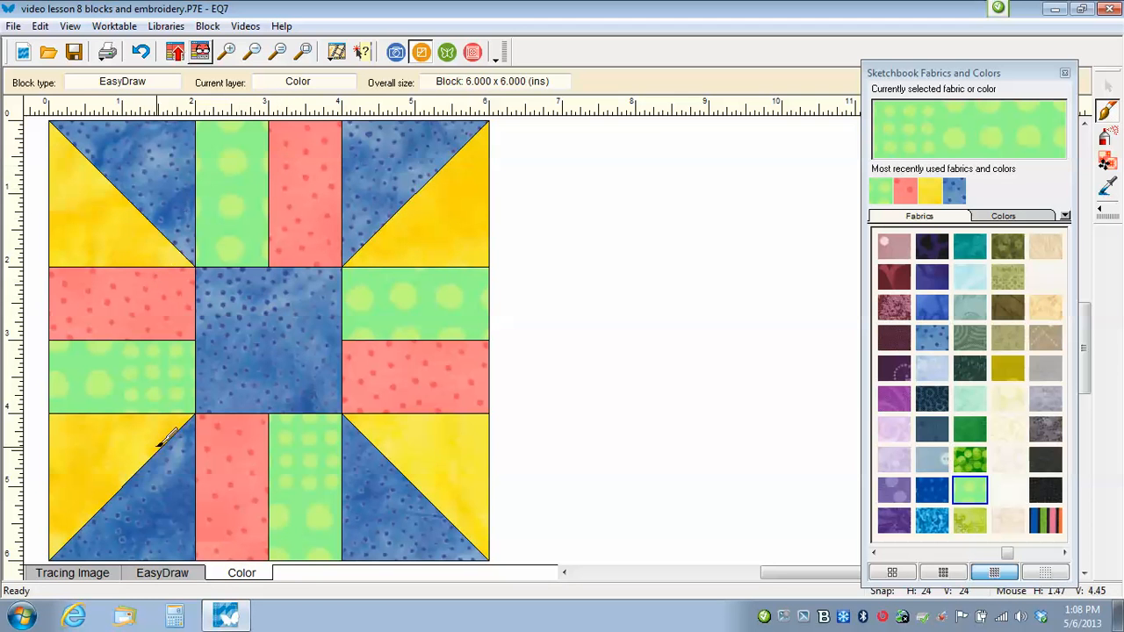
Step: Switch to the embroidery worktable's Tracing Image layer and start importing an image
click(446, 53)
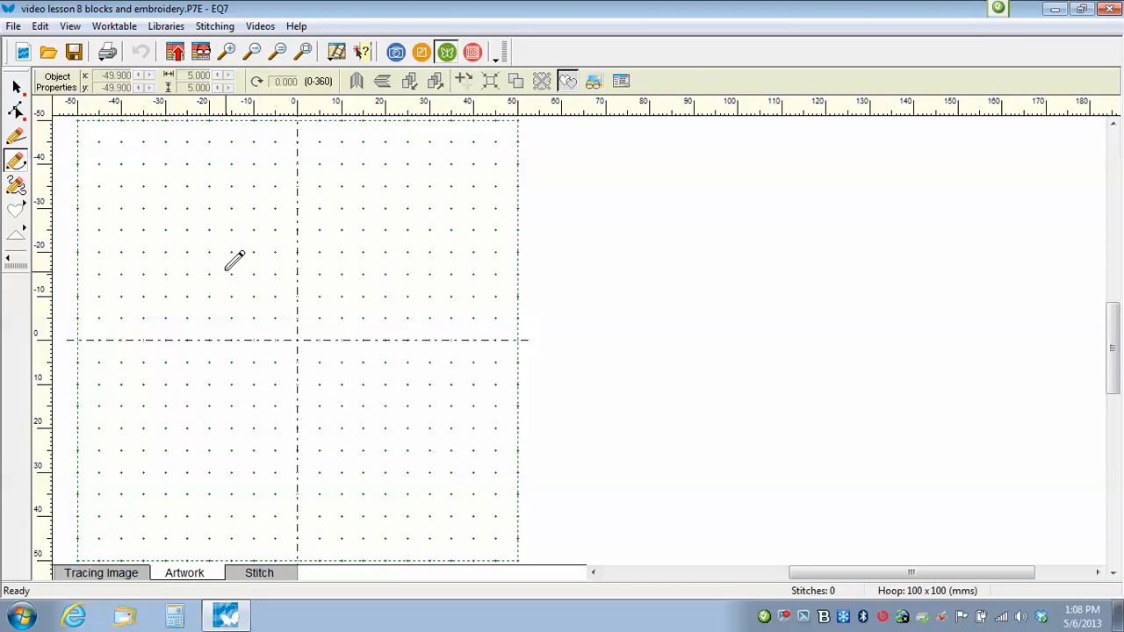
click(101, 574)
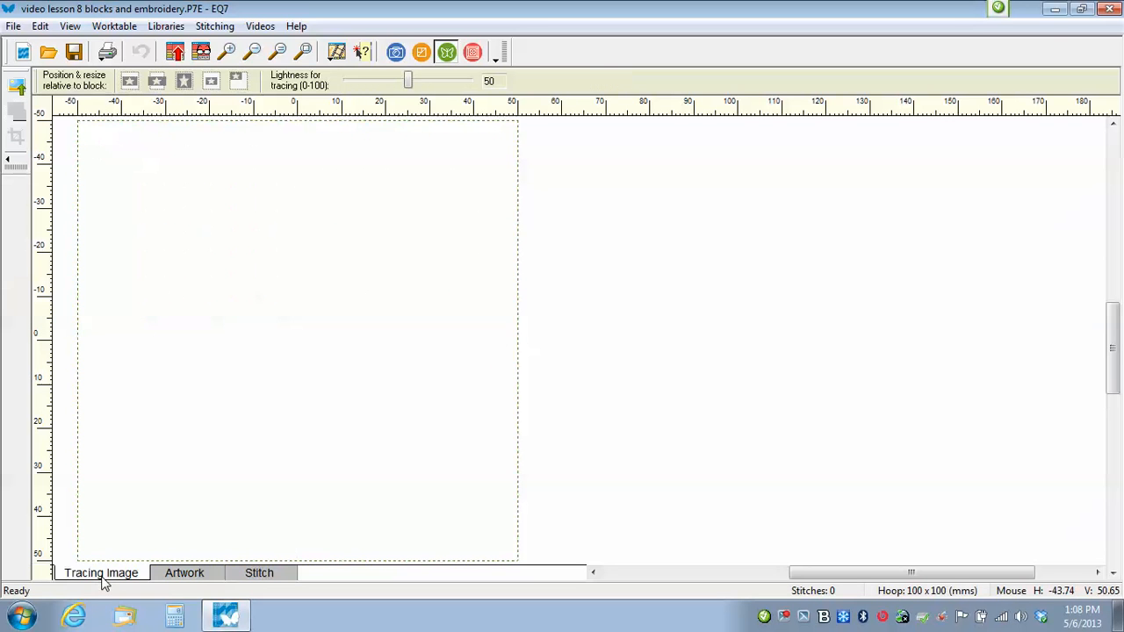
click(17, 88)
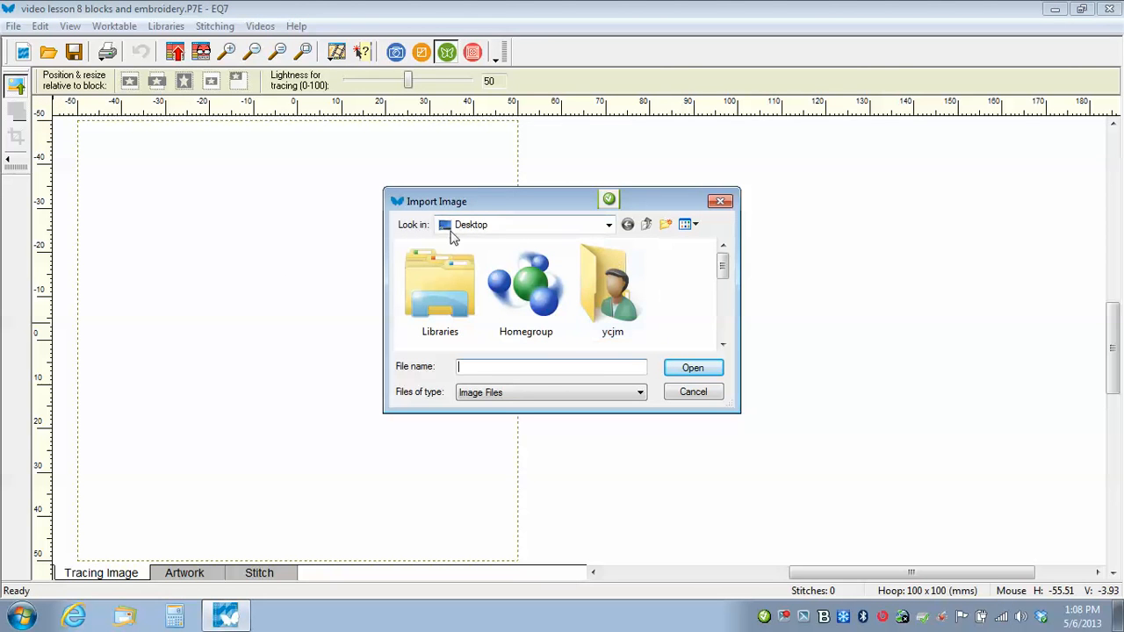
Step: Browse to the My EQ7 folder inside My Documents of the user profile on the C: drive
click(610, 224)
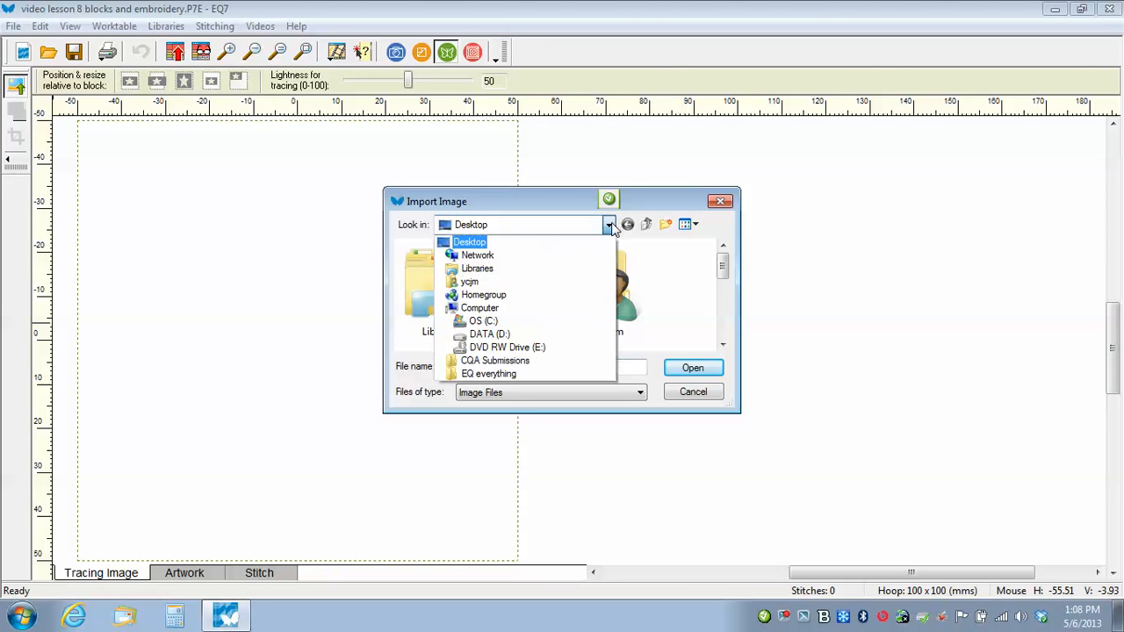
click(482, 321)
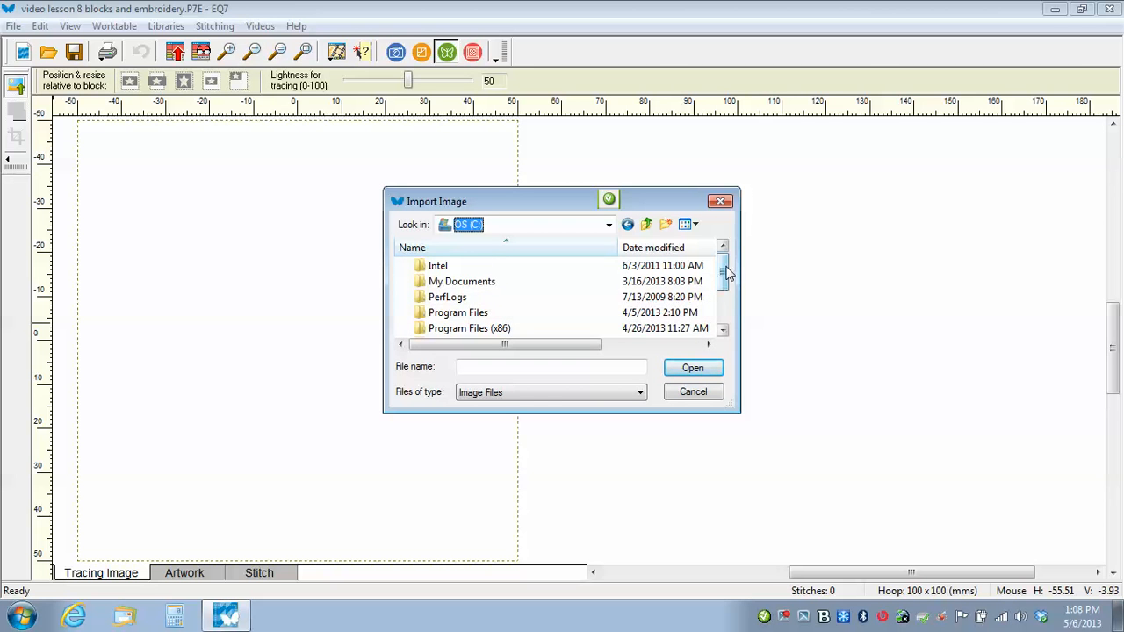
drag(724, 274, 725, 303)
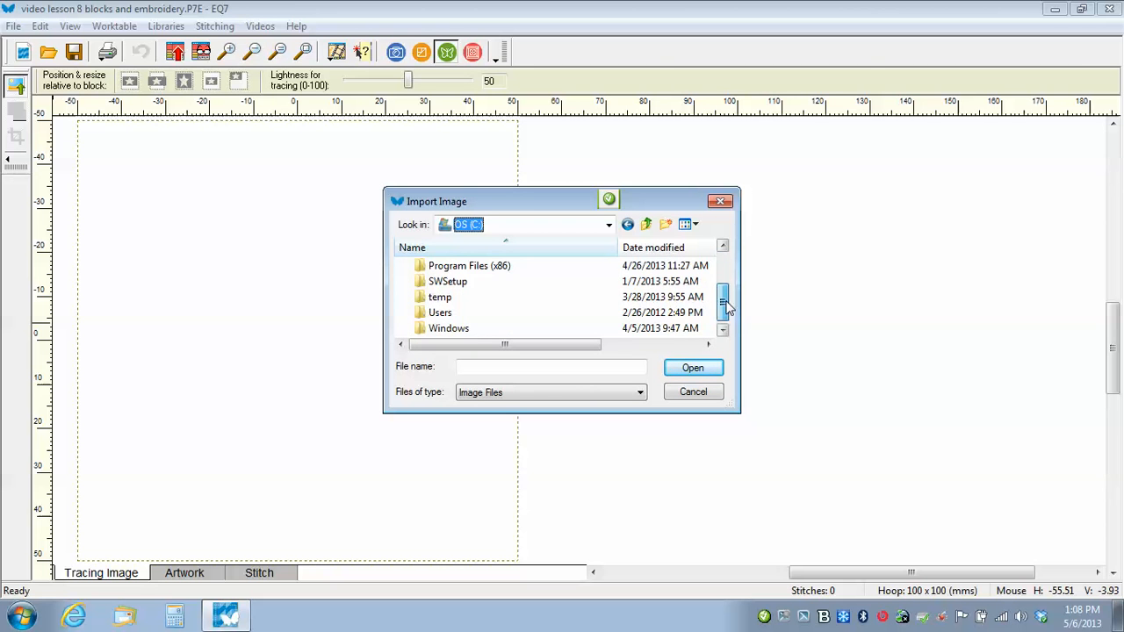
double_click(446, 315)
double_click(443, 282)
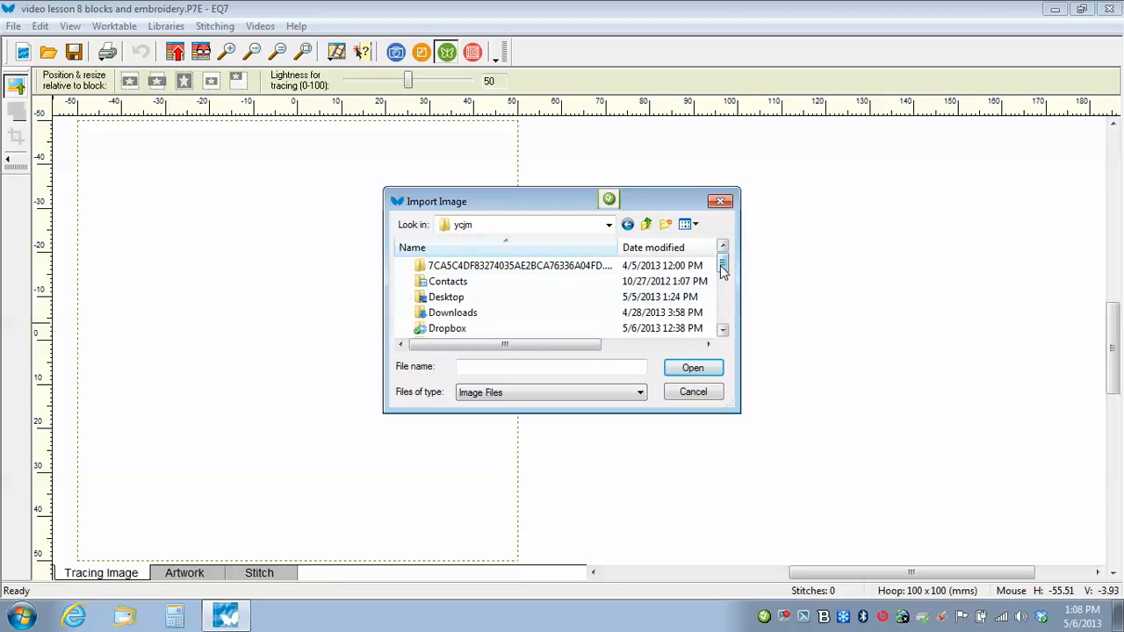
mouse_move(723, 266)
mouse_down()
mouse_move(728, 318)
mouse_move(731, 296)
mouse_up()
click(443, 303)
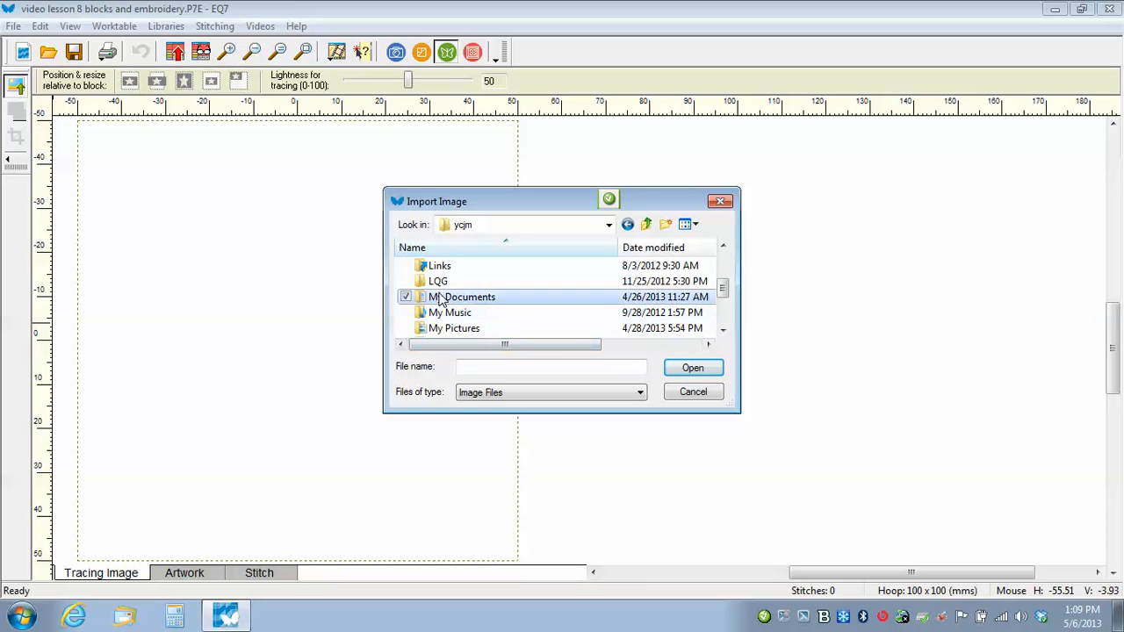
double_click(443, 302)
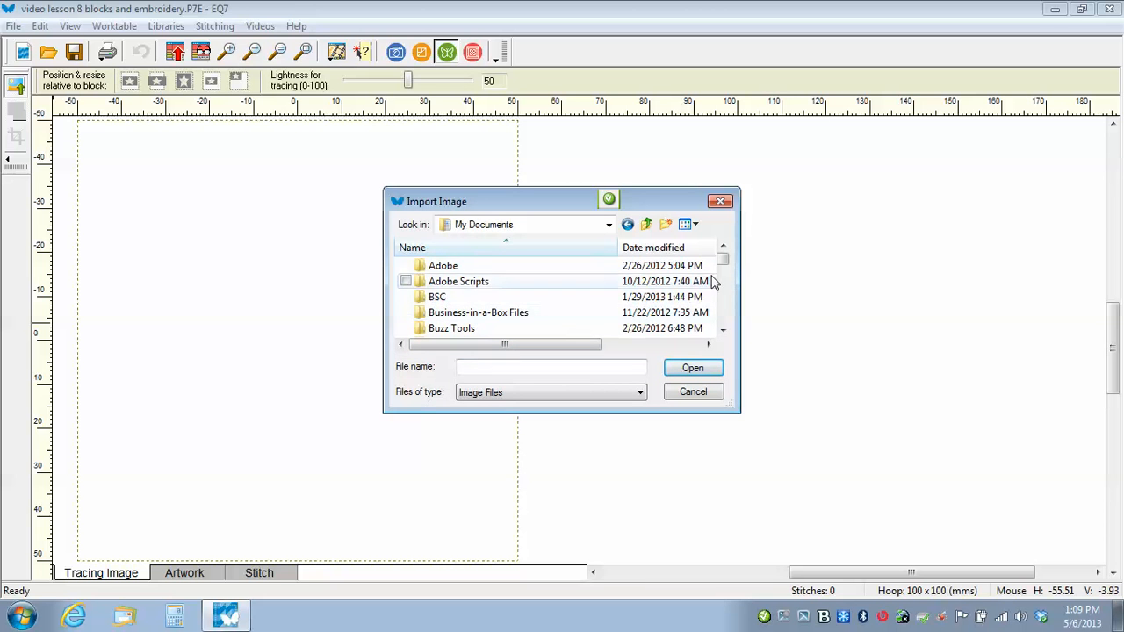
drag(723, 262, 724, 296)
double_click(436, 299)
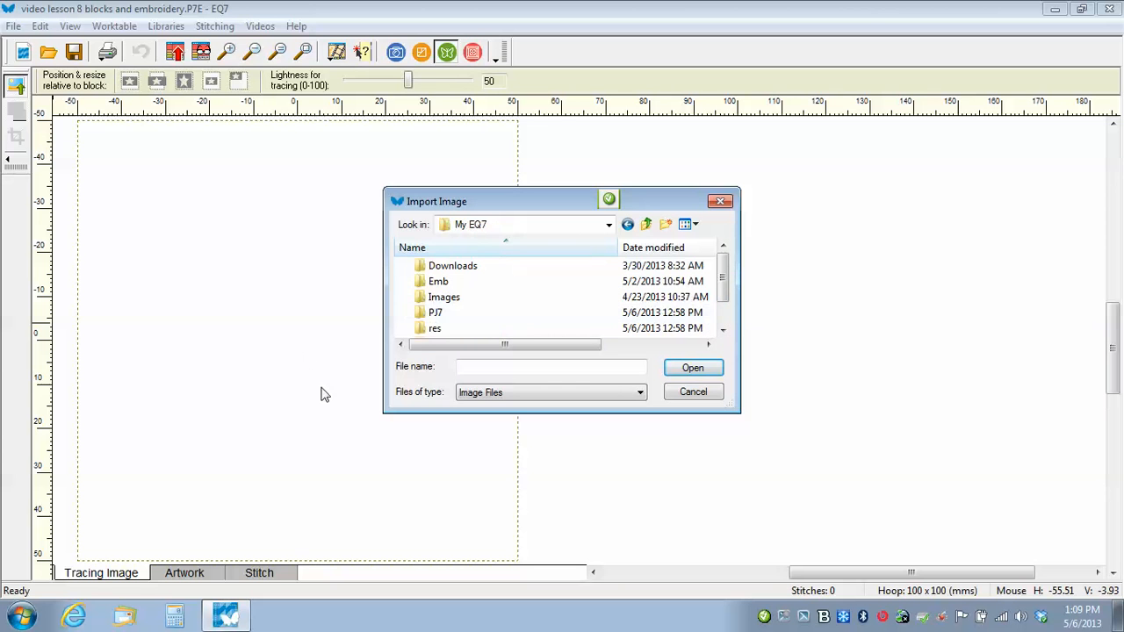
Step: Open my colored block.BMP as the image to import for tracing
drag(724, 271, 724, 291)
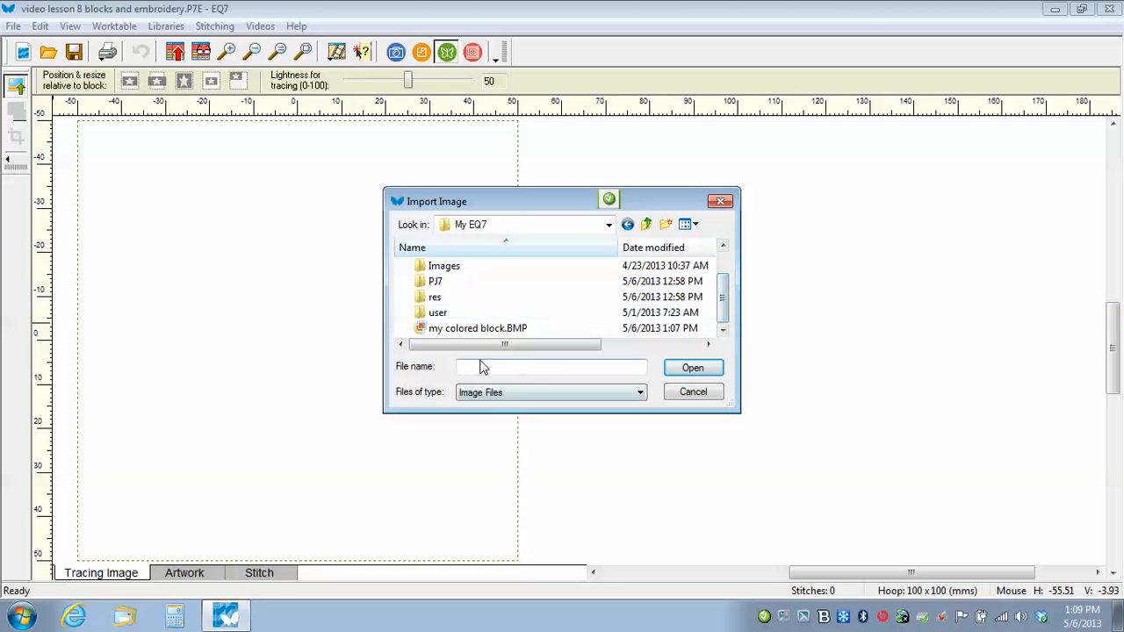
click(452, 329)
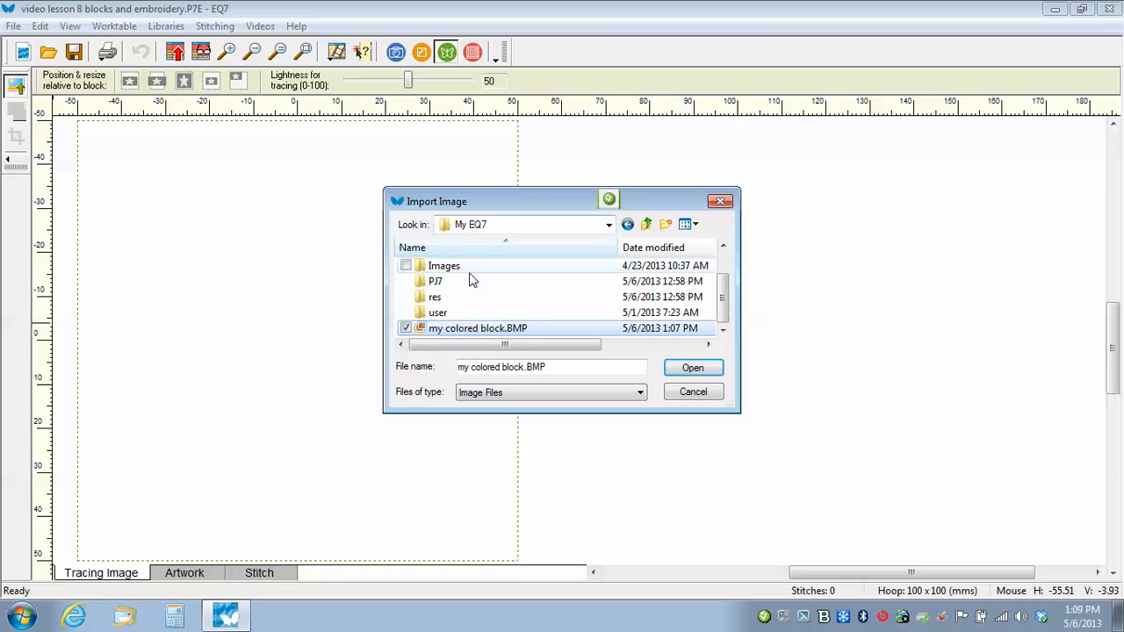
click(695, 372)
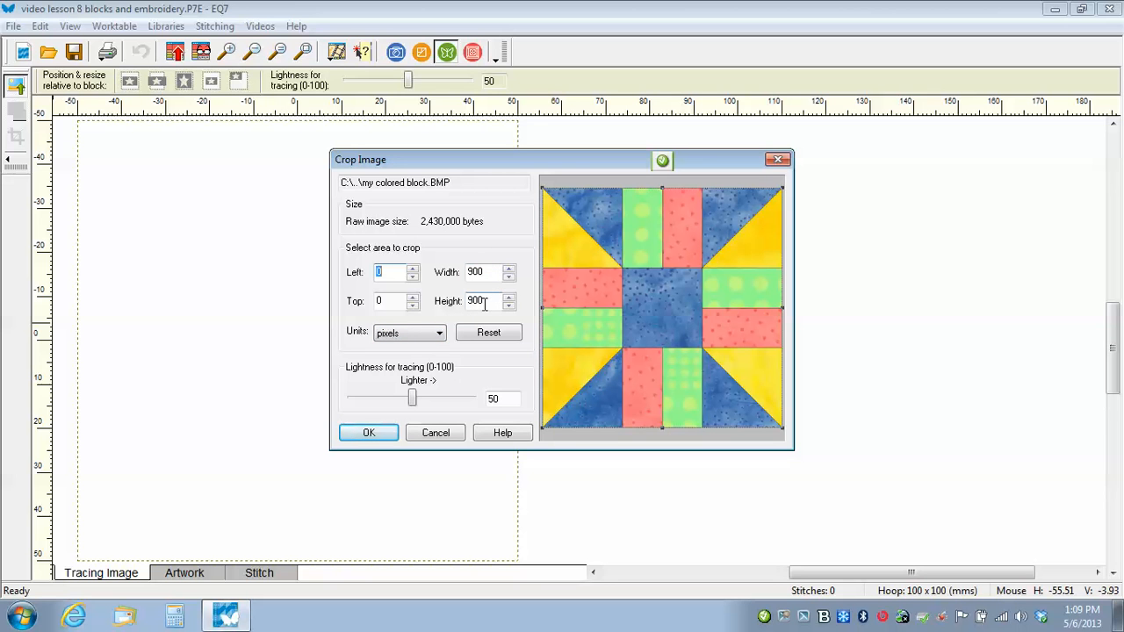
Step: Set the crop units to inches and place the whole image fitted inside the hoop, with Auto Fill turned off
click(440, 334)
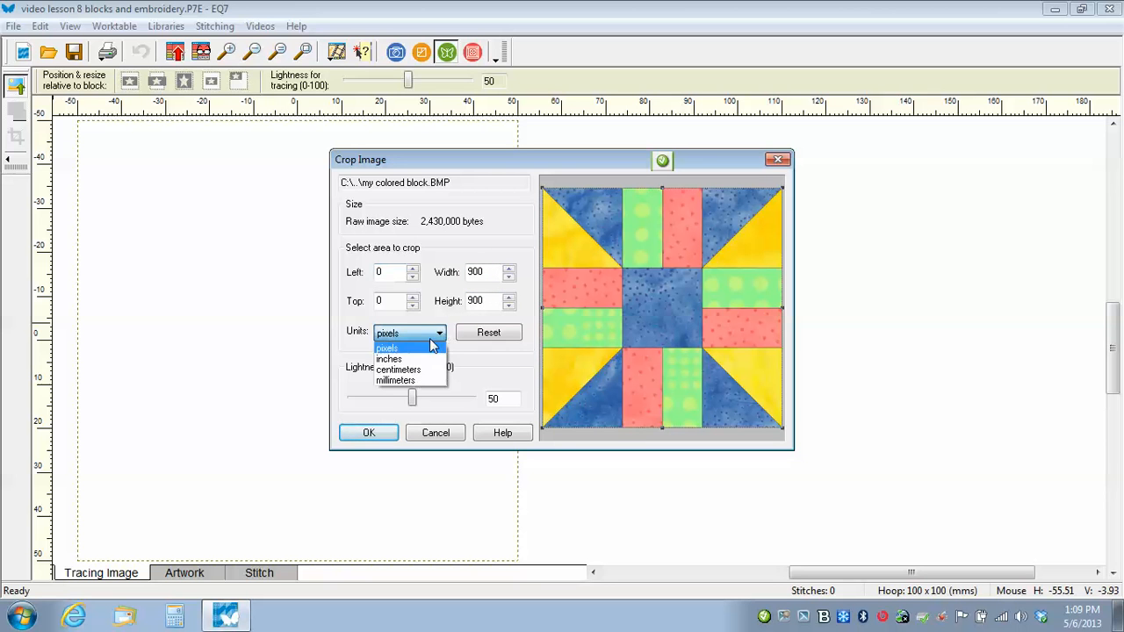
click(401, 360)
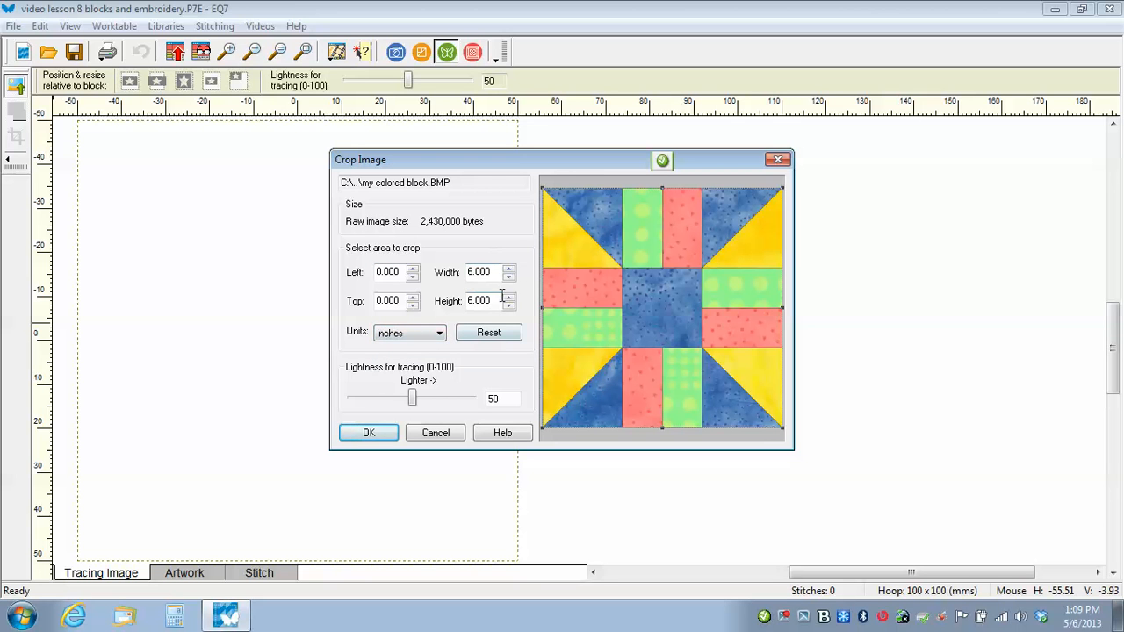
click(369, 433)
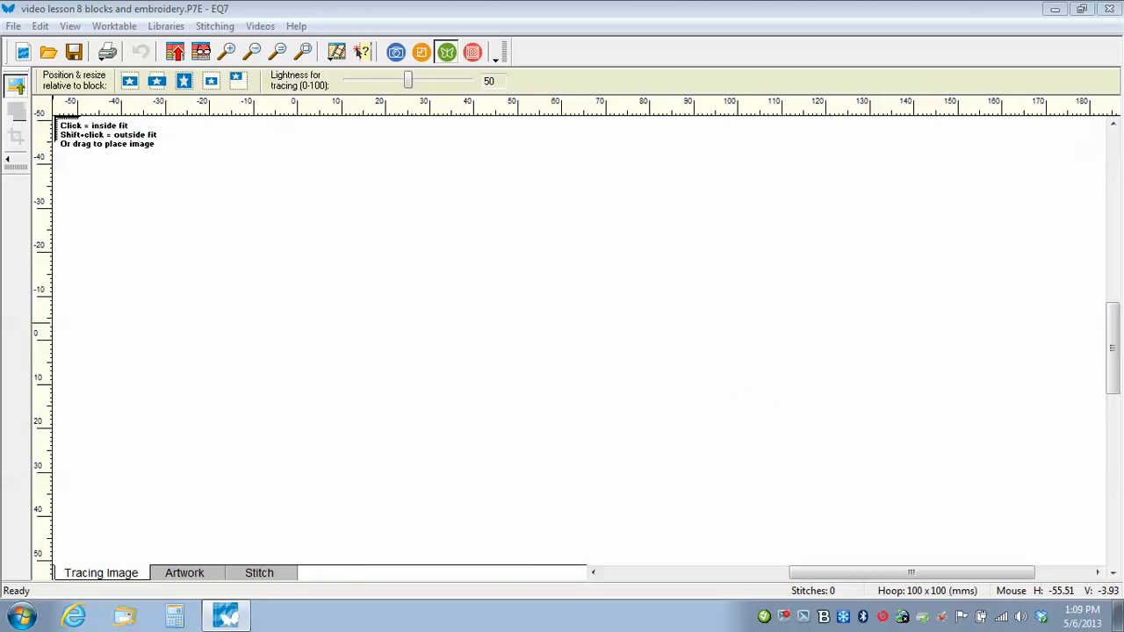
click(58, 123)
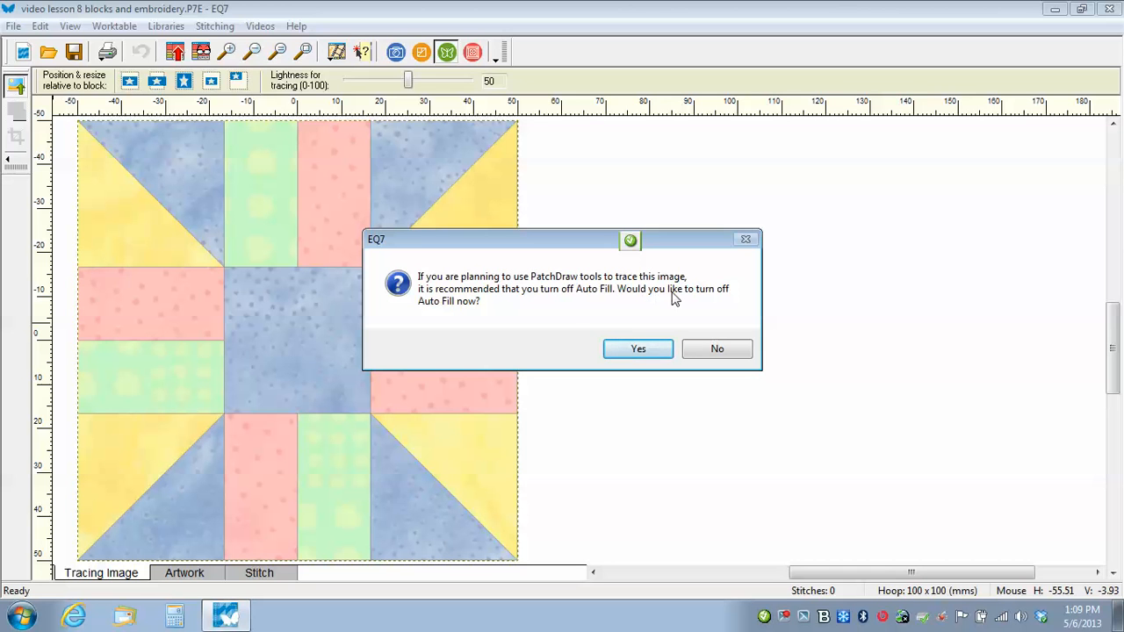
click(640, 349)
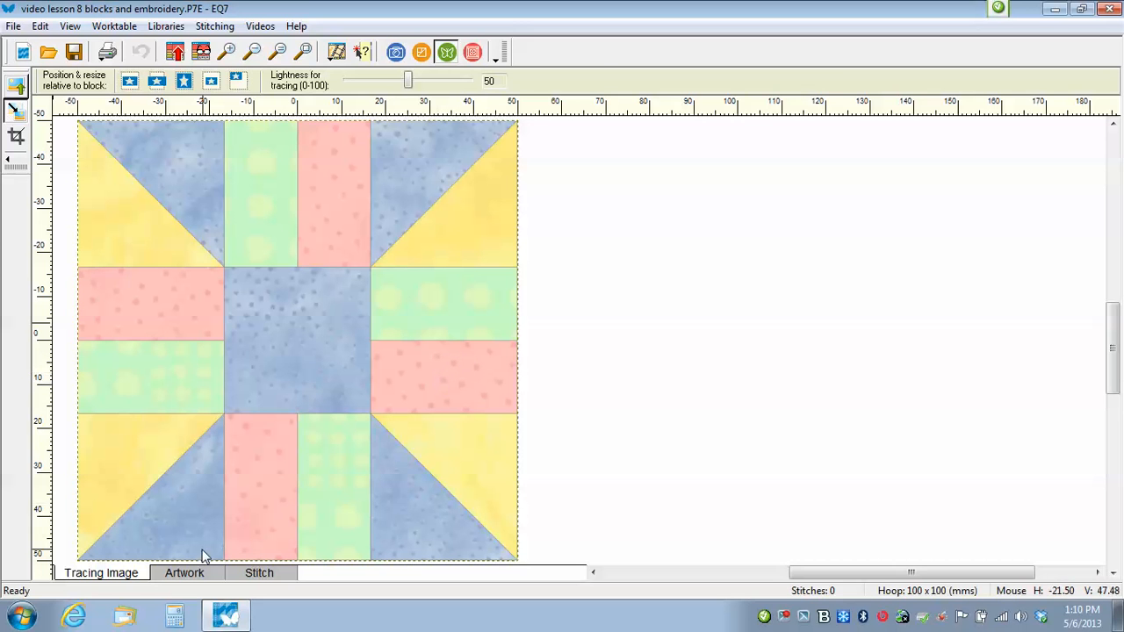
Step: On the Artwork layer, set the custom hoop height to 150 millimeters so the hoop is 150 by 150
click(174, 576)
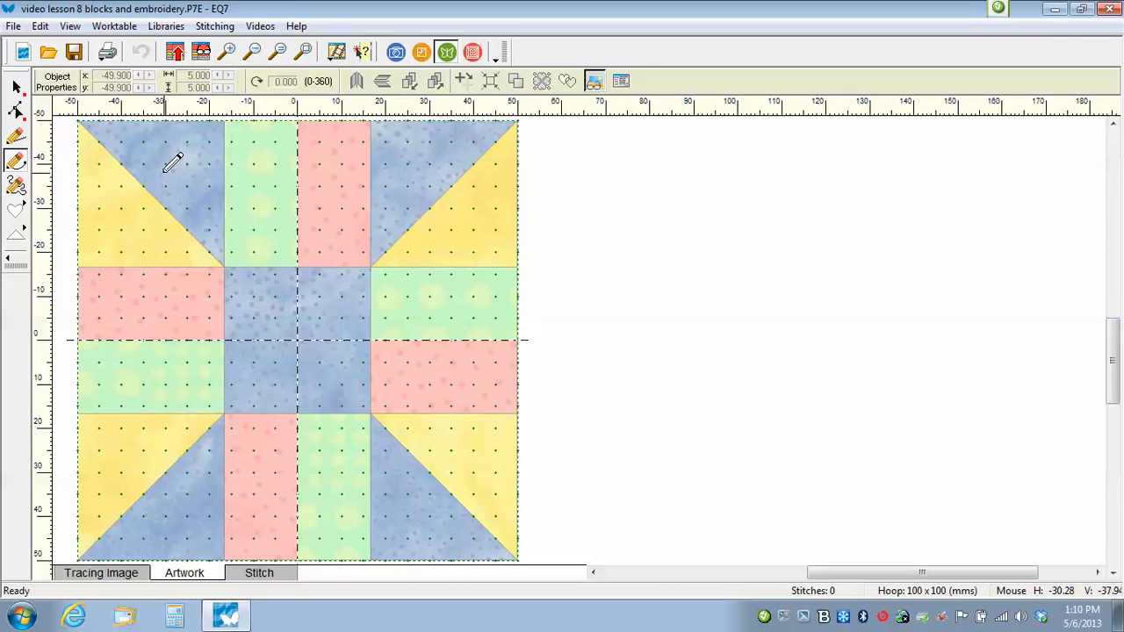
click(623, 81)
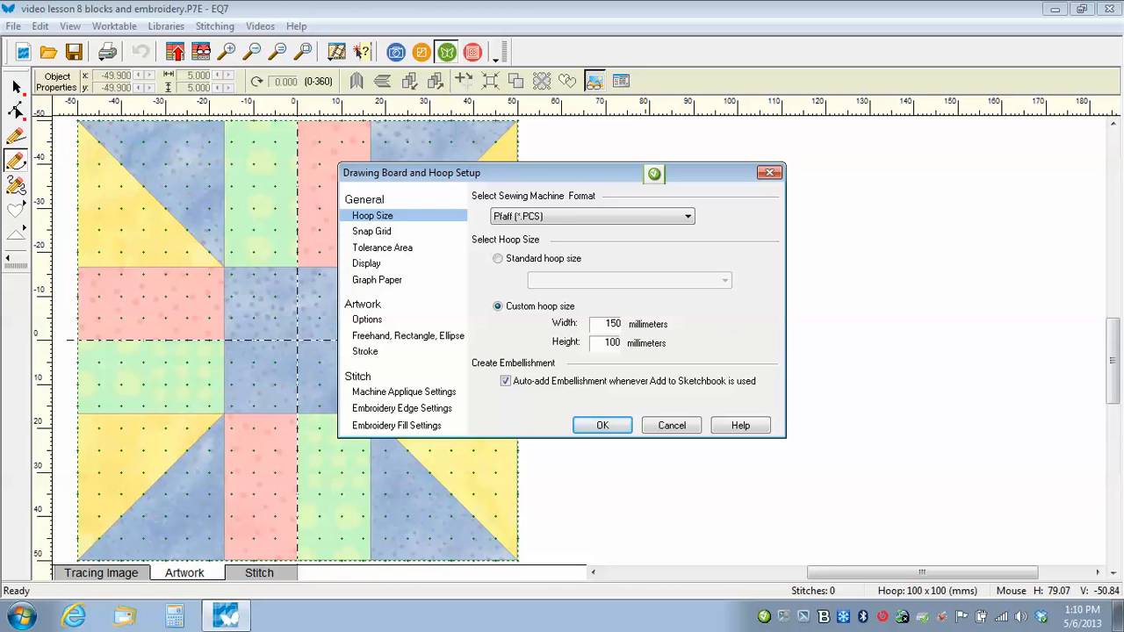
double_click(604, 342)
text(1)
click(602, 426)
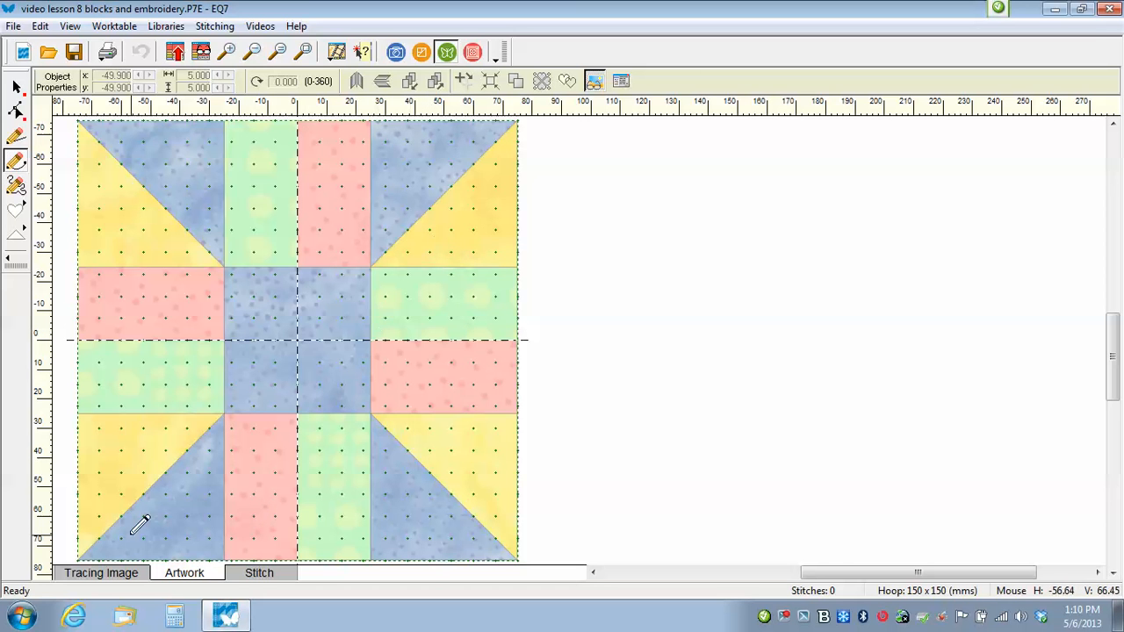
Step: Darken the tracing image by setting its lightness to 31, and return to the Artwork layer
click(114, 575)
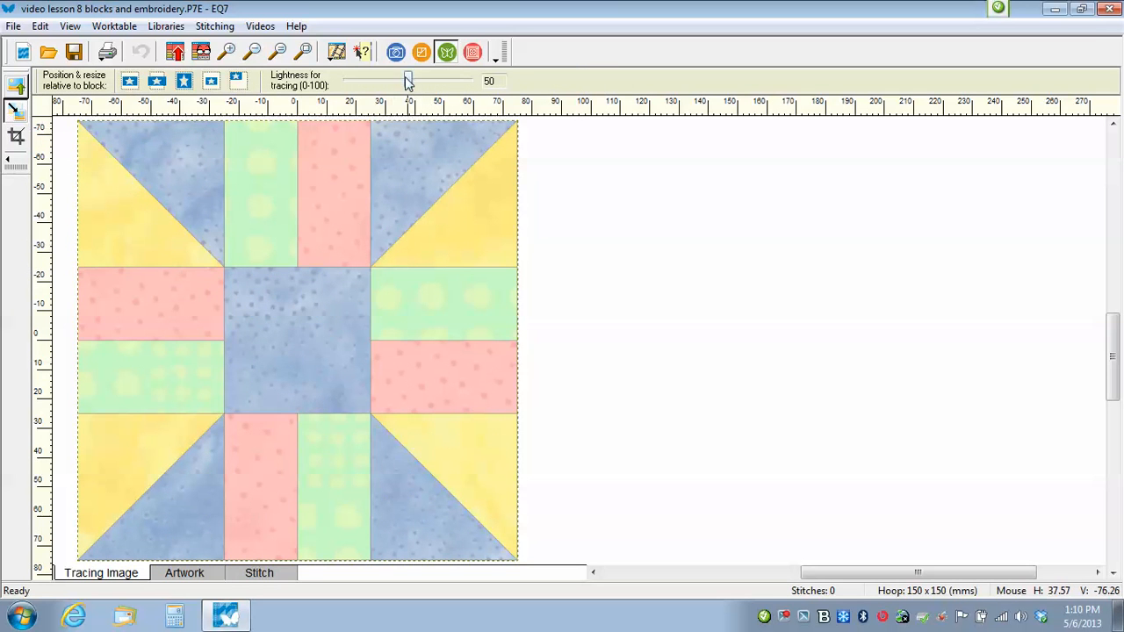
mouse_move(411, 81)
mouse_down()
mouse_move(376, 84)
mouse_move(468, 81)
mouse_move(386, 81)
mouse_up()
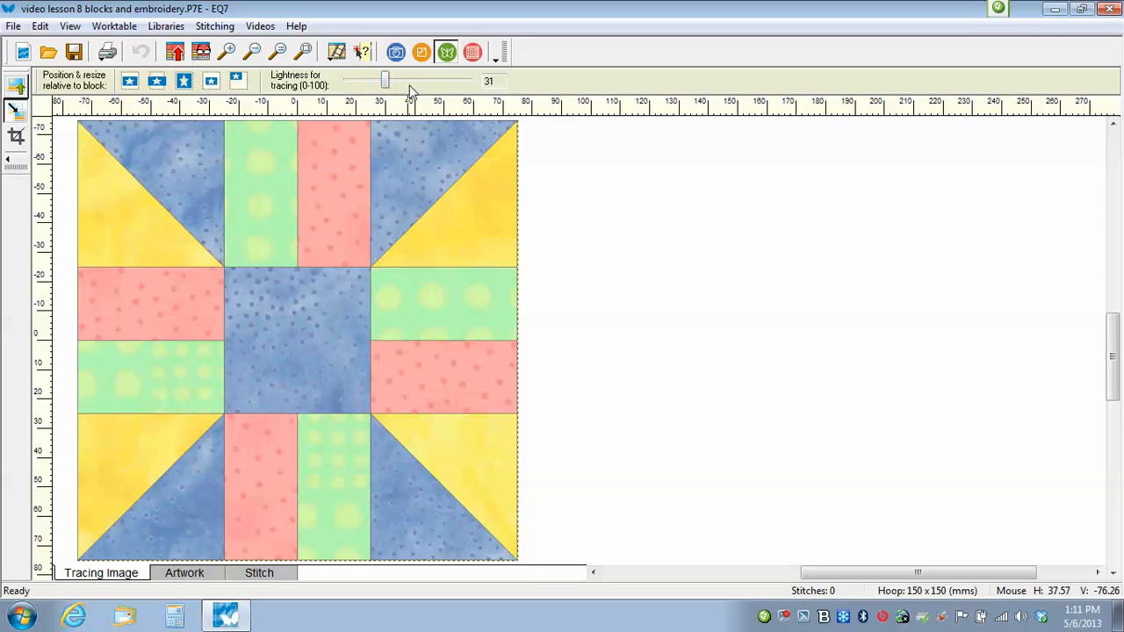
click(182, 575)
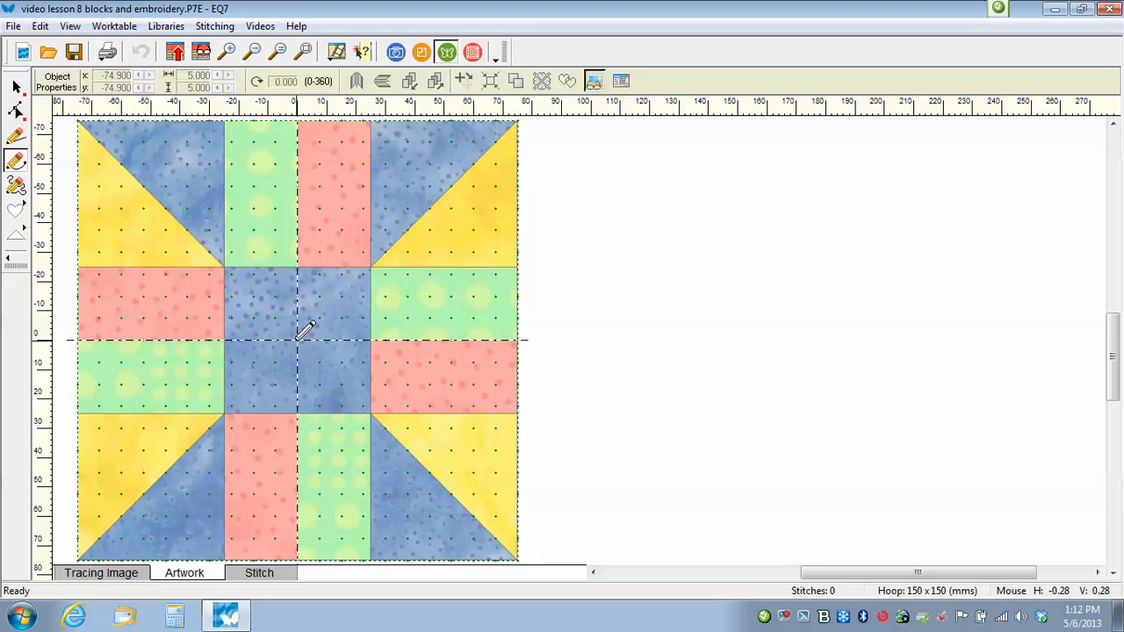
click(16, 214)
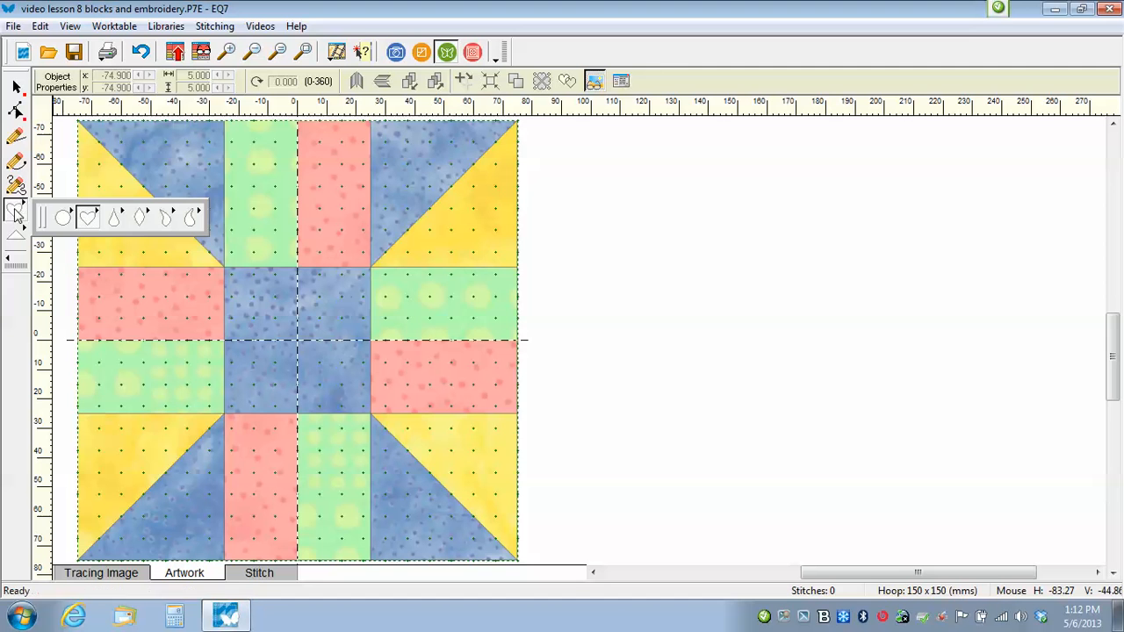
click(616, 265)
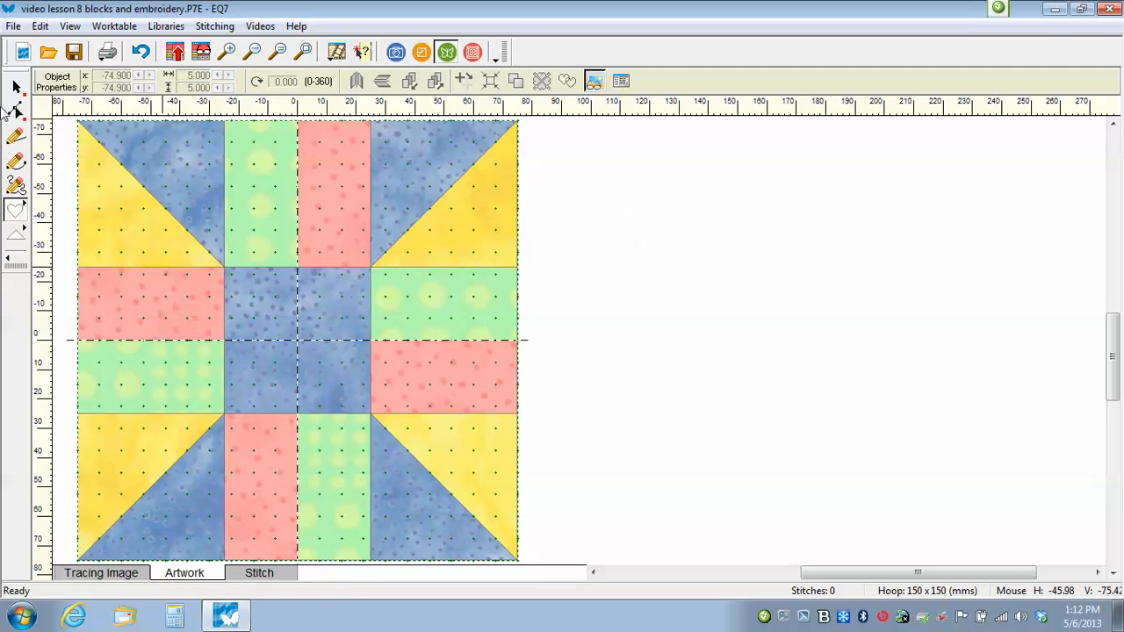
Step: In the drawing board and hoop setup, set the embroidery edge style to Bean stitch
click(622, 80)
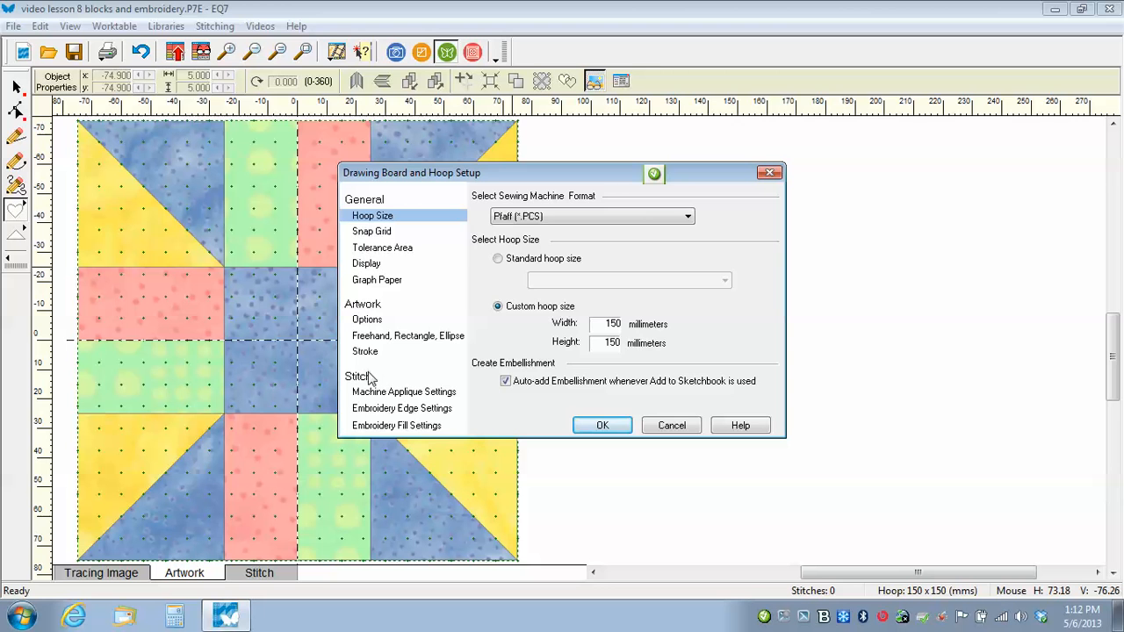
click(397, 409)
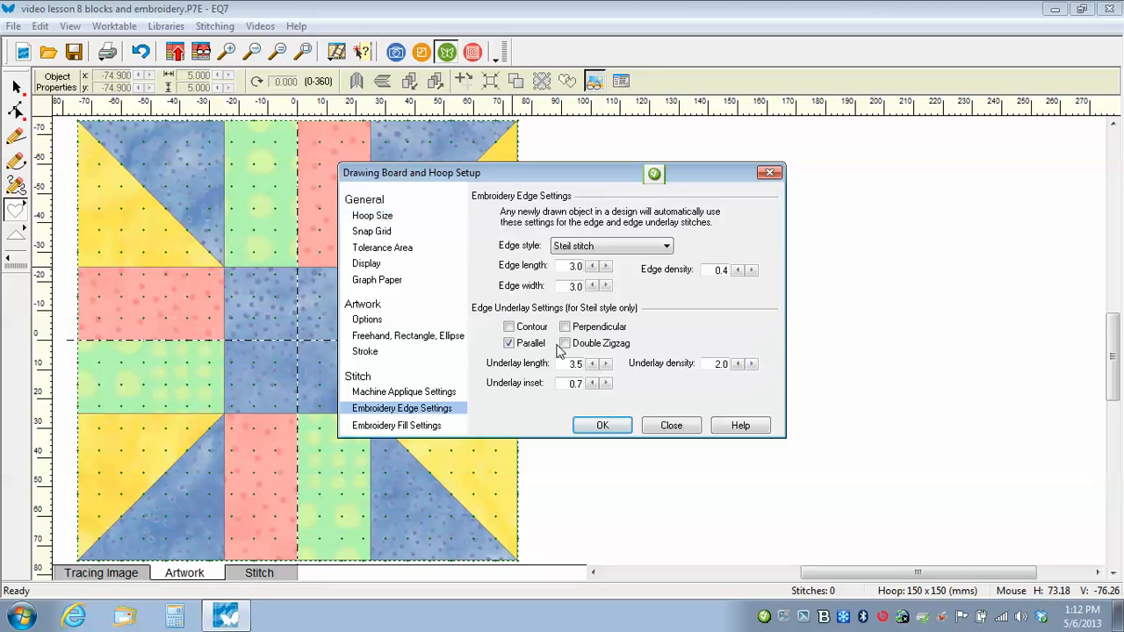
click(667, 248)
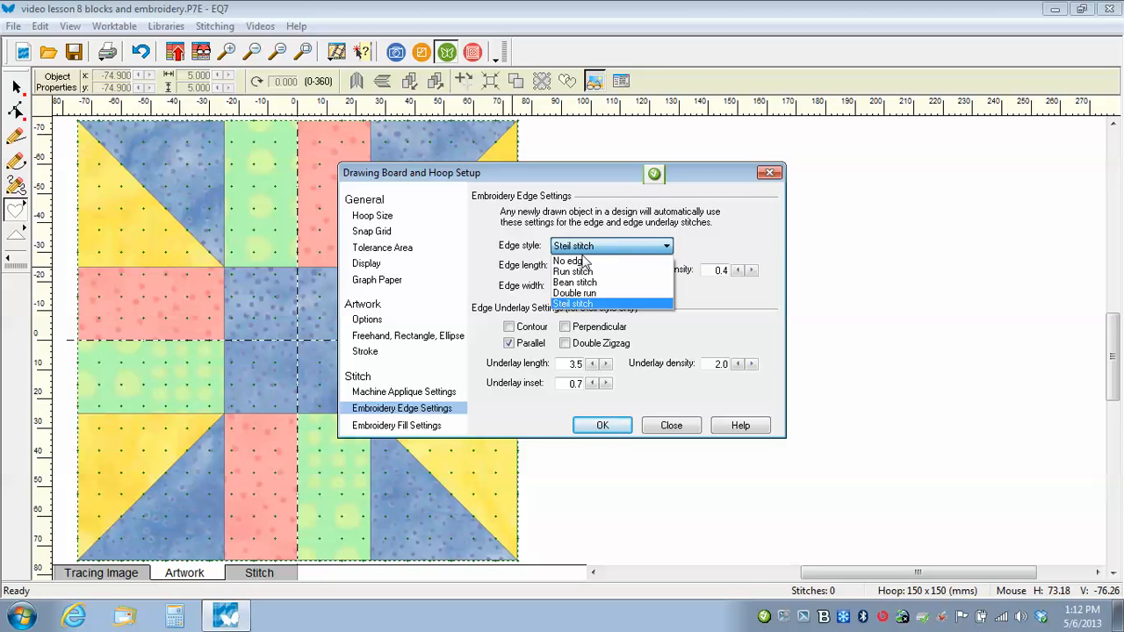
click(575, 283)
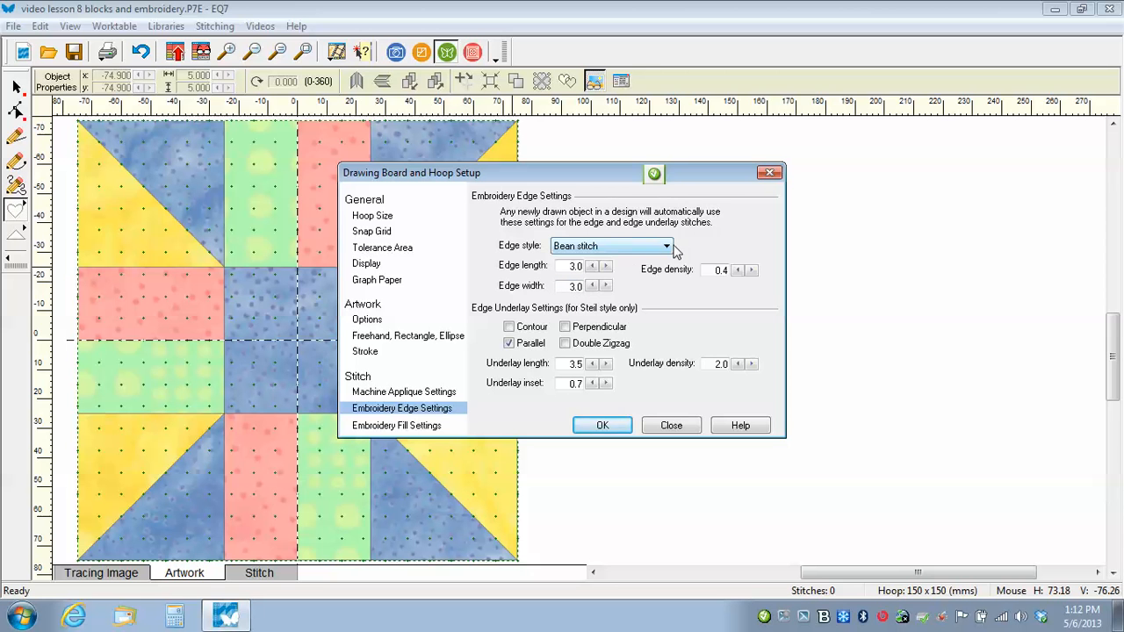
Step: Set the embroidery fill style to No fill stitch and apply the hoop setup changes
click(424, 428)
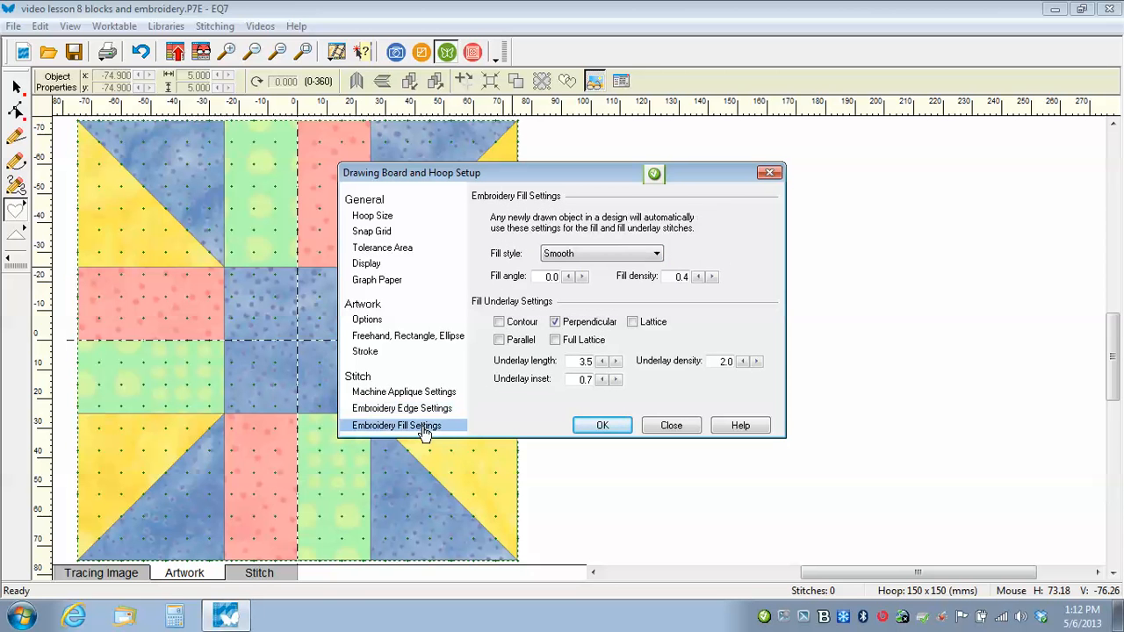
click(657, 254)
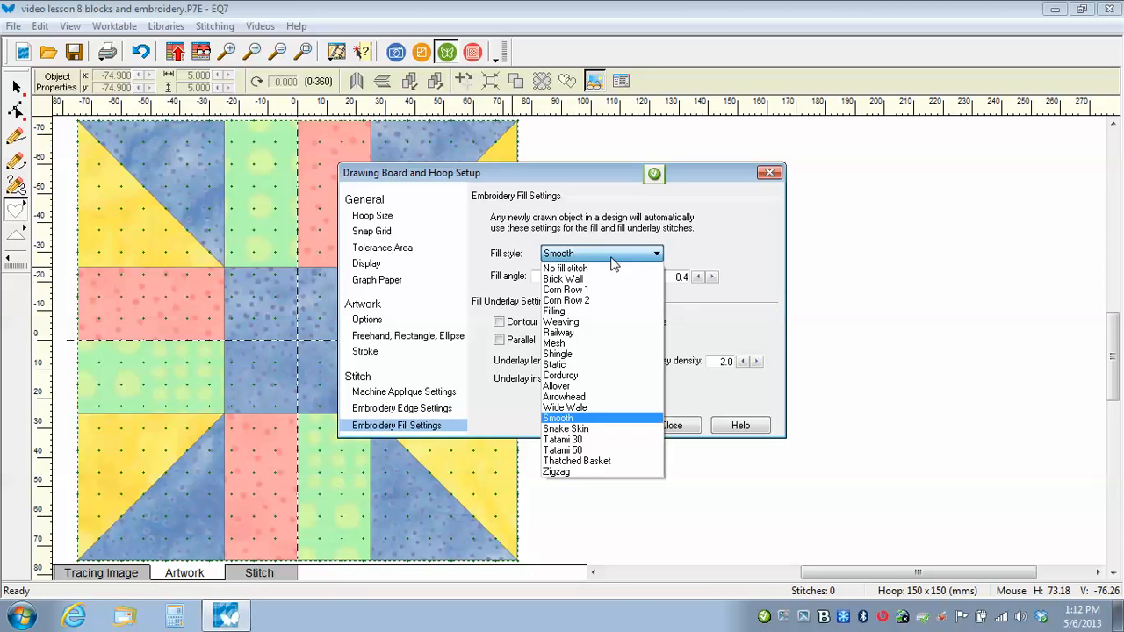
click(589, 268)
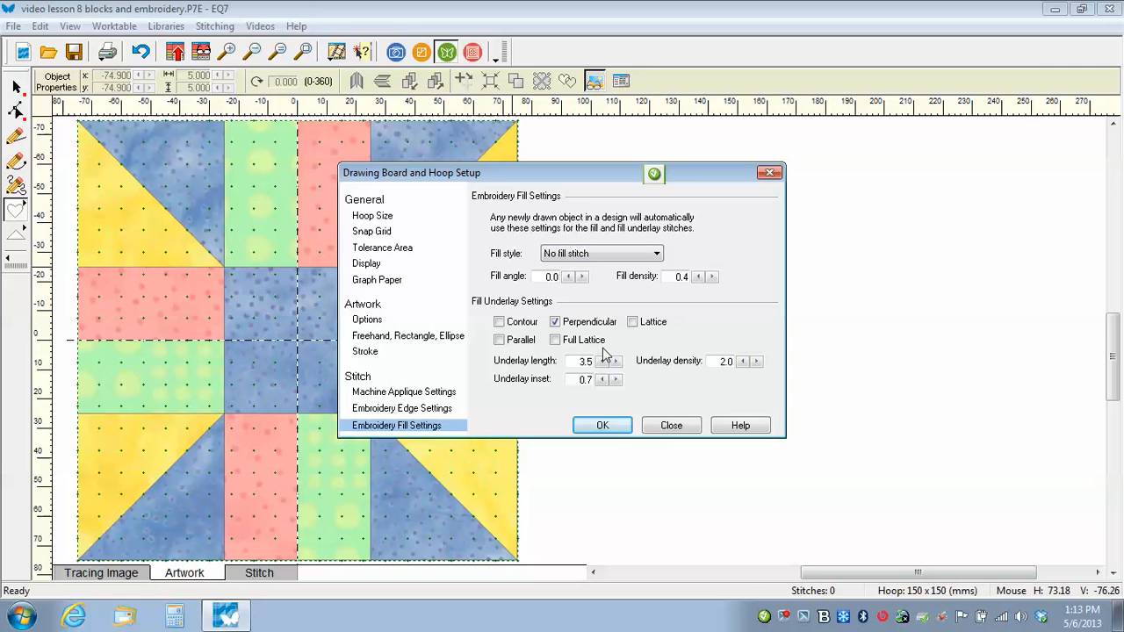
click(606, 426)
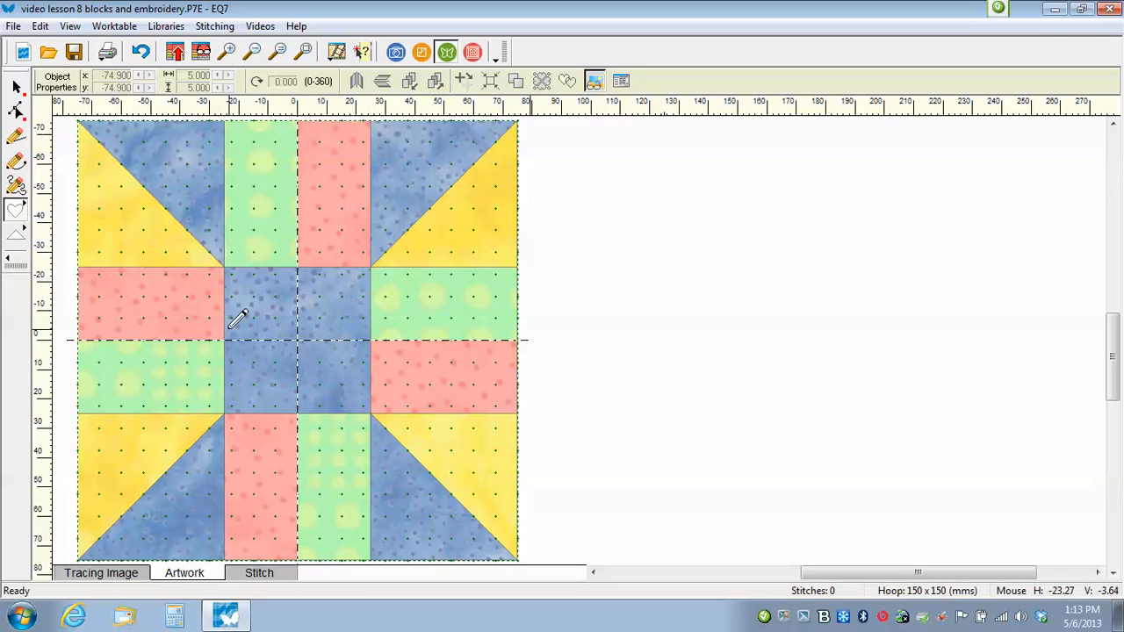
Step: Draw a heart about 48 mm wide and 59 mm high on the vertical center line, in the upper half of the hoop
click(16, 211)
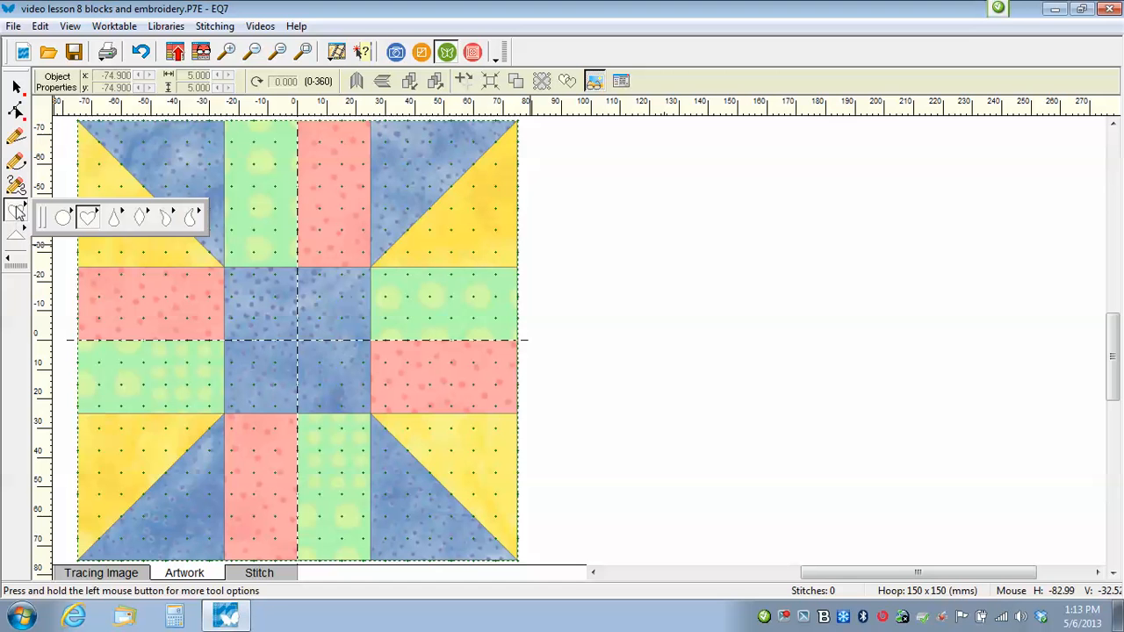
click(90, 218)
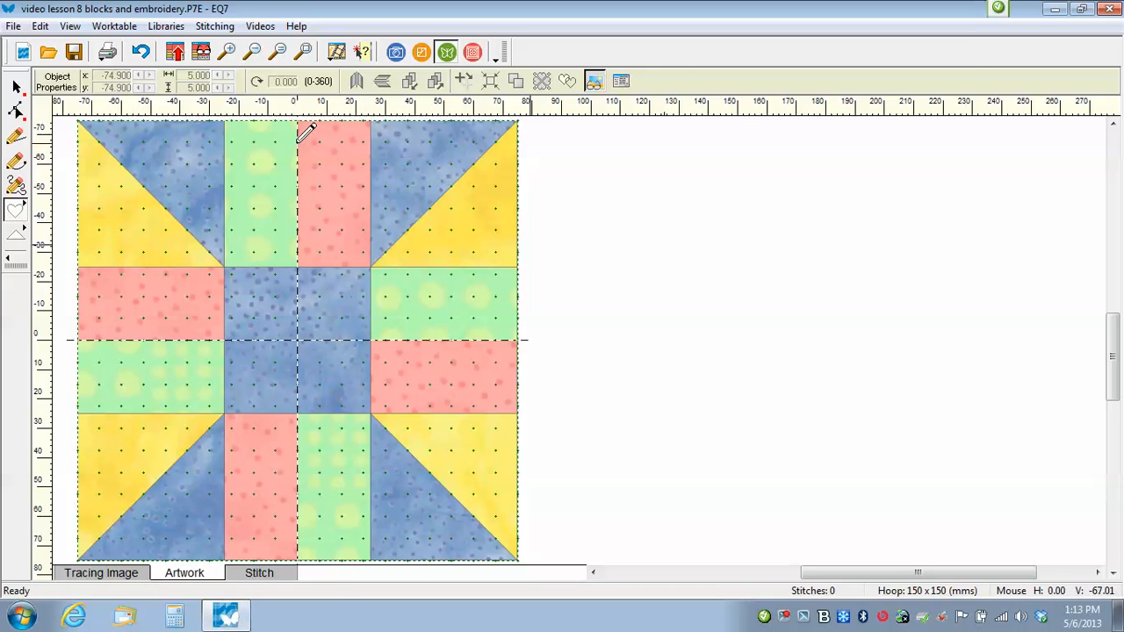
drag(297, 152, 304, 322)
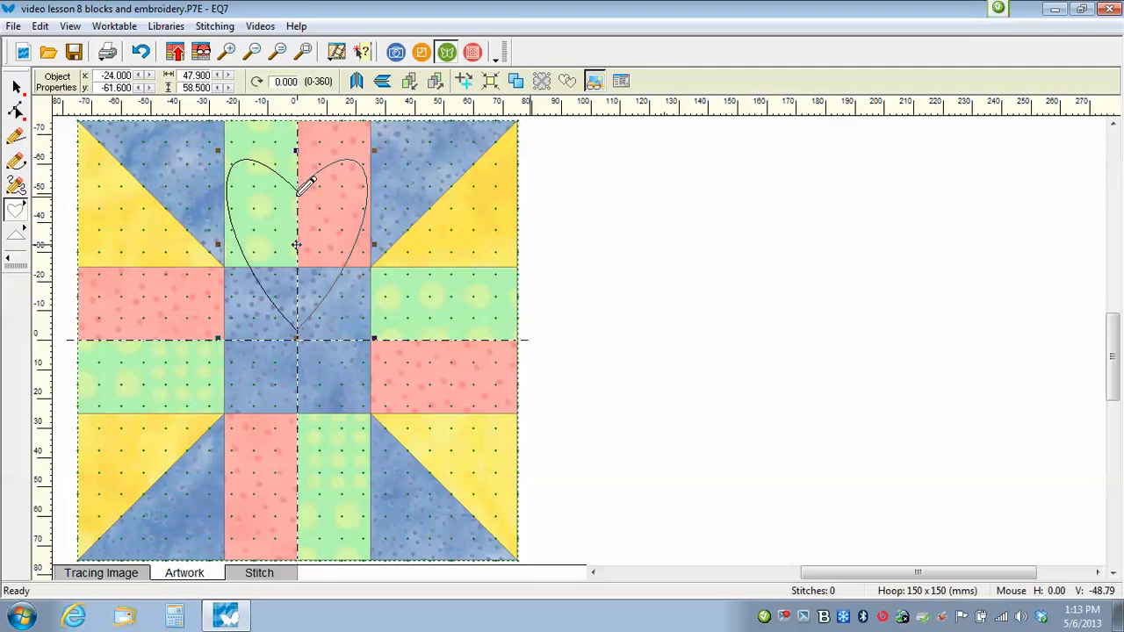
Step: Turn the heart into a WreathMaker wreath with 7 clusters, 28% spacing and 117% cluster size, and center it in the hoop
click(17, 88)
click(298, 243)
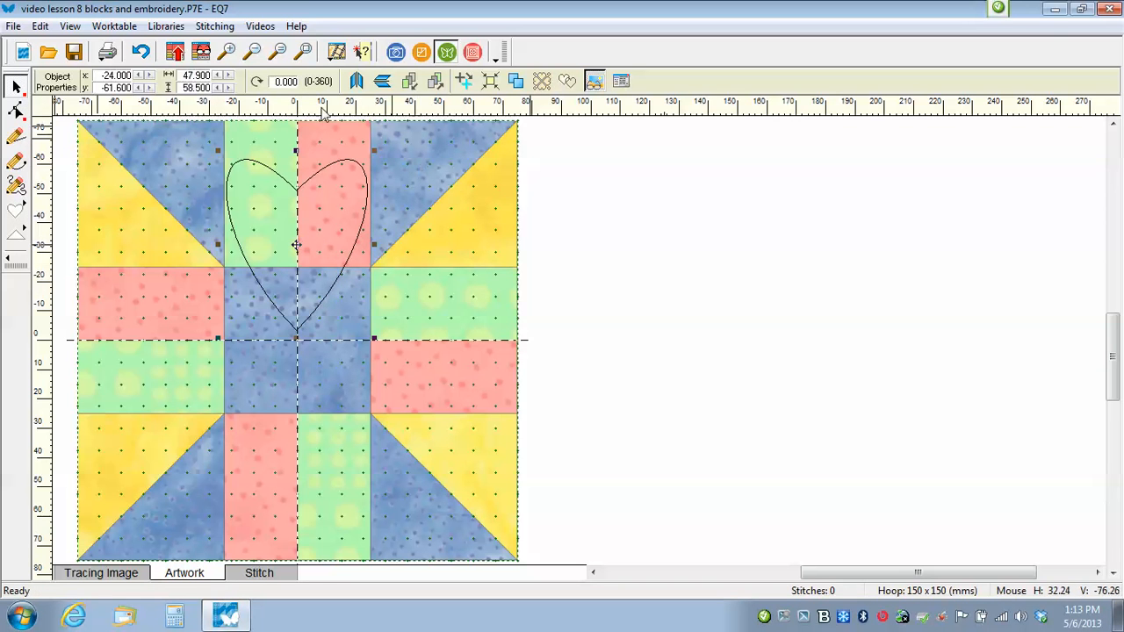
click(542, 80)
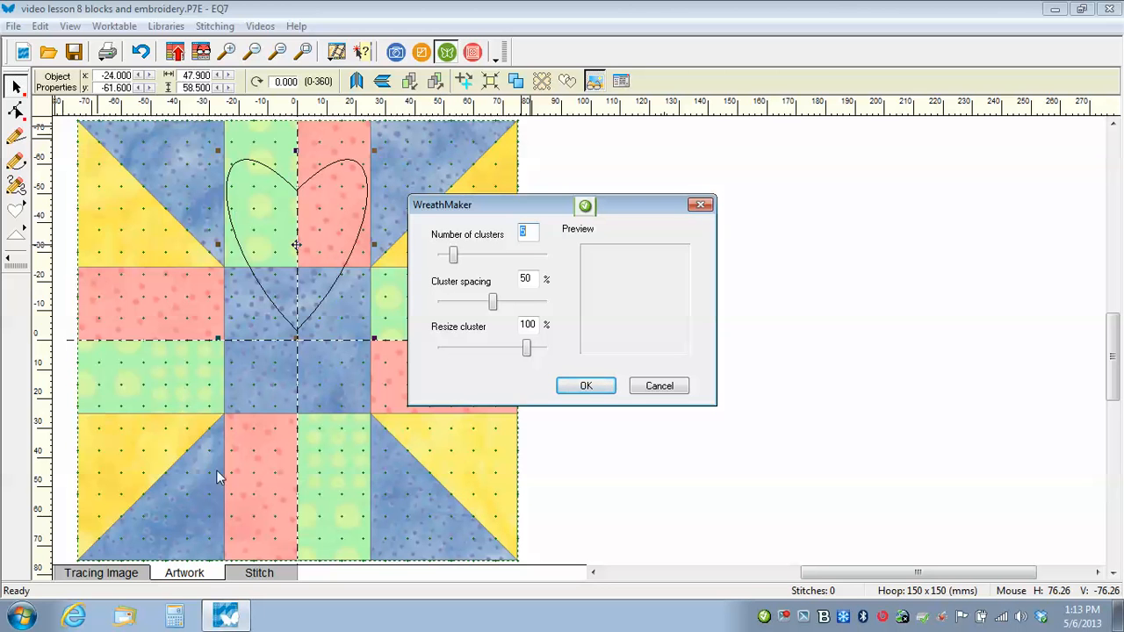
click(472, 257)
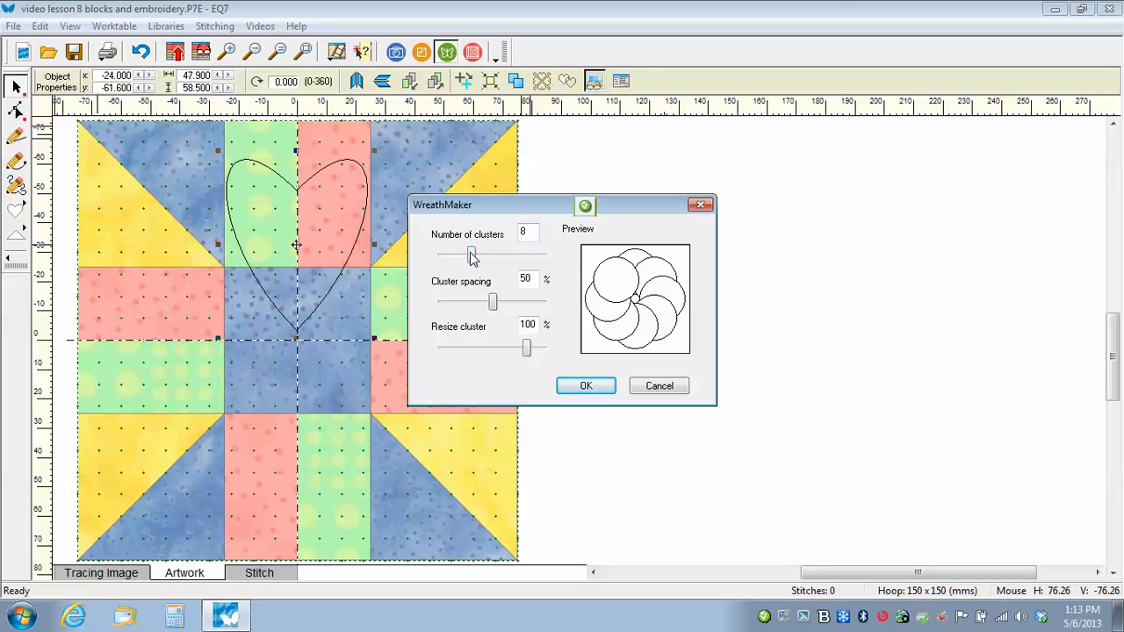
double_click(527, 233)
text(7)
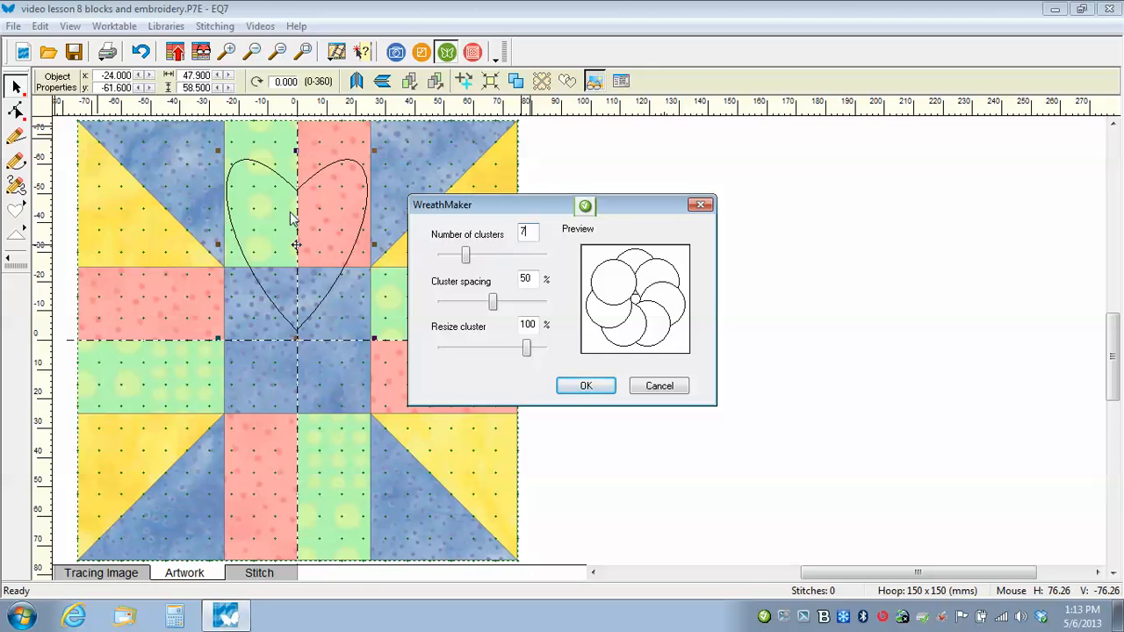
drag(496, 306, 472, 304)
drag(525, 347, 542, 350)
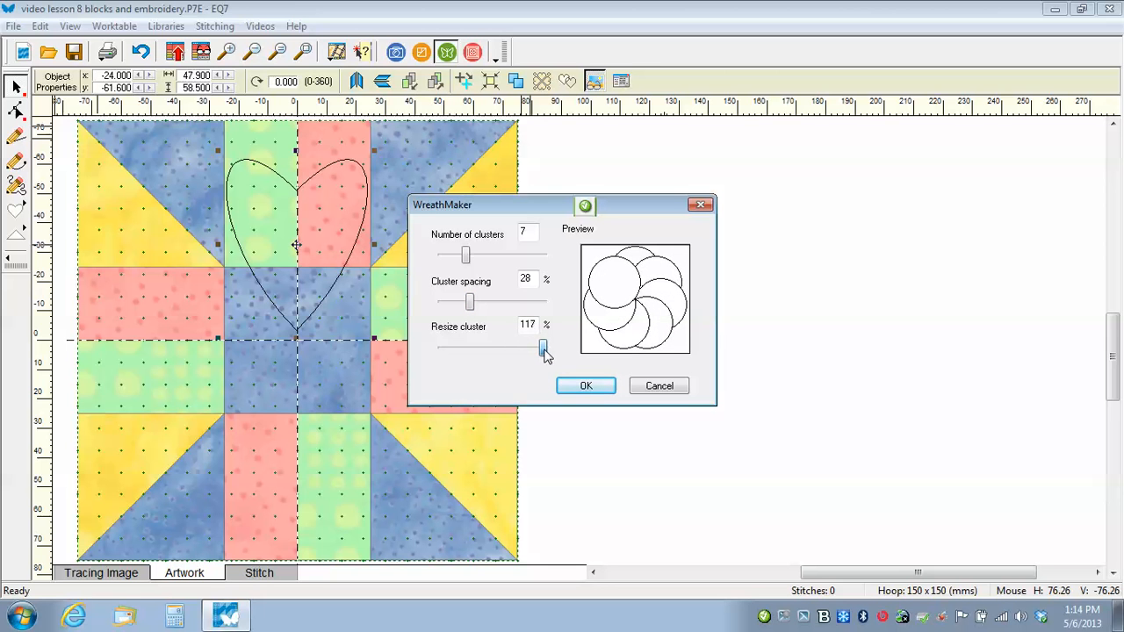
click(602, 390)
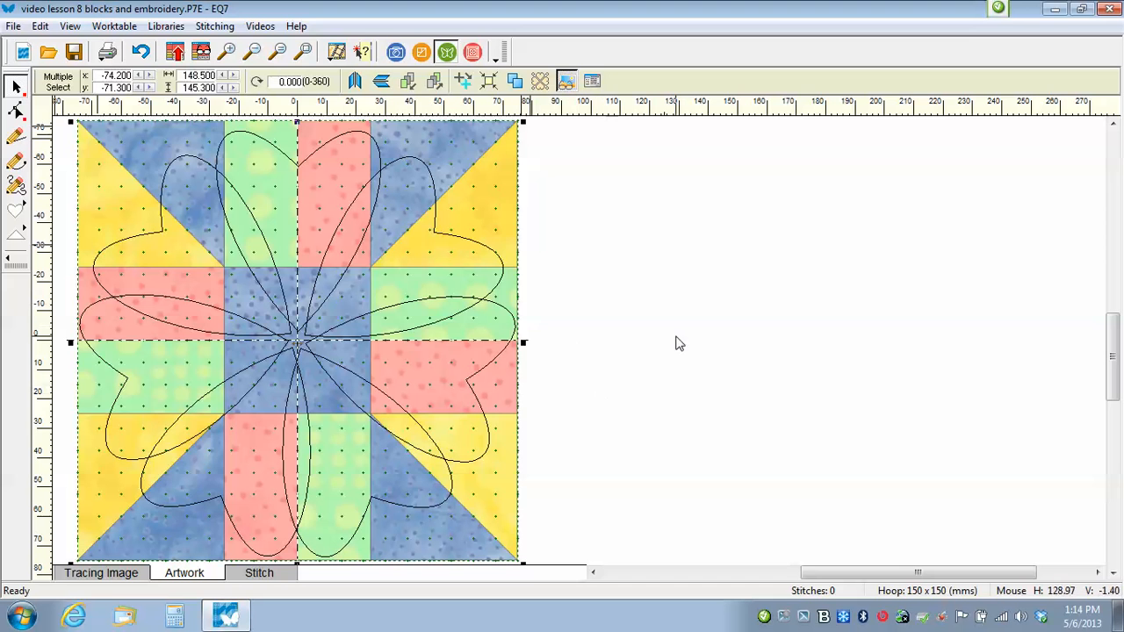
click(490, 81)
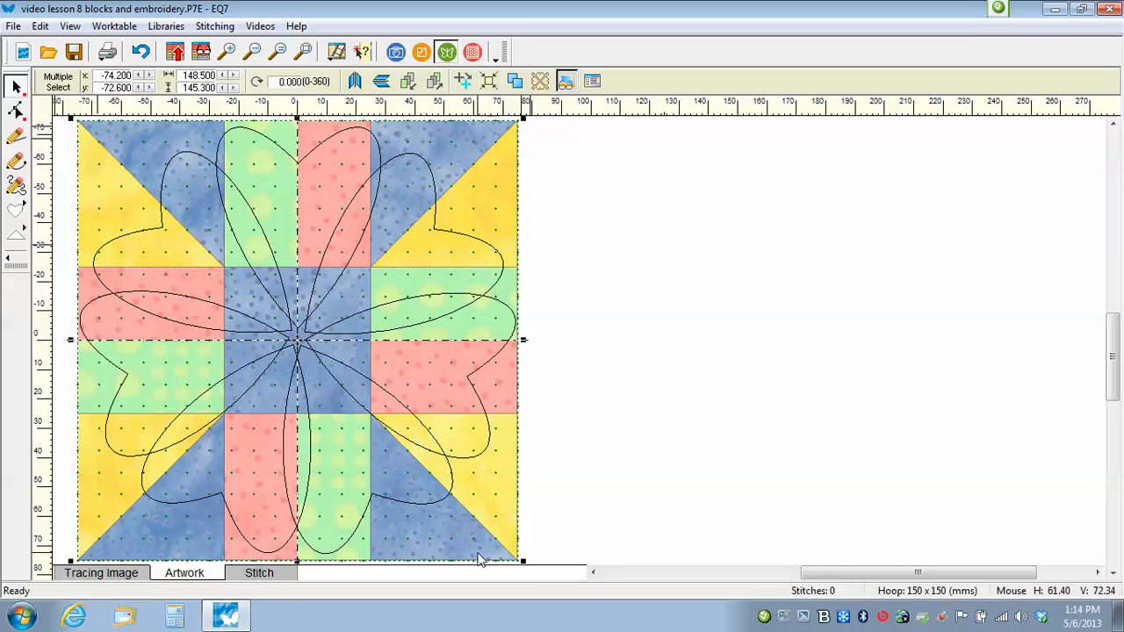
Step: In the stitch view, recolor all of the wreath's stitching with the Valdani Lemon 10 thread
click(281, 574)
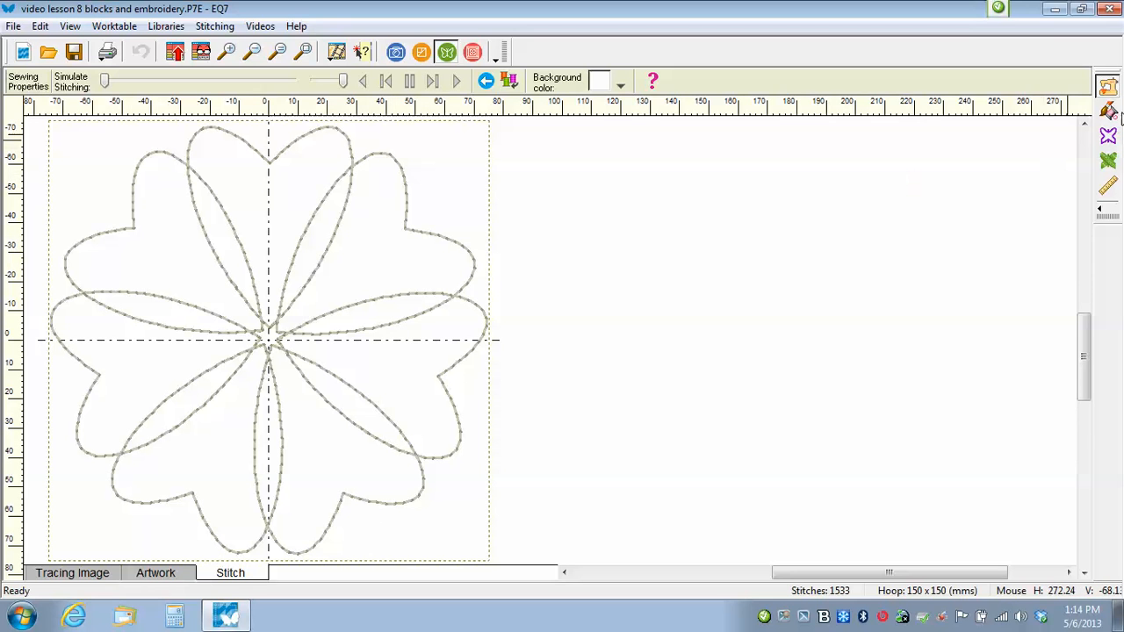
click(1109, 110)
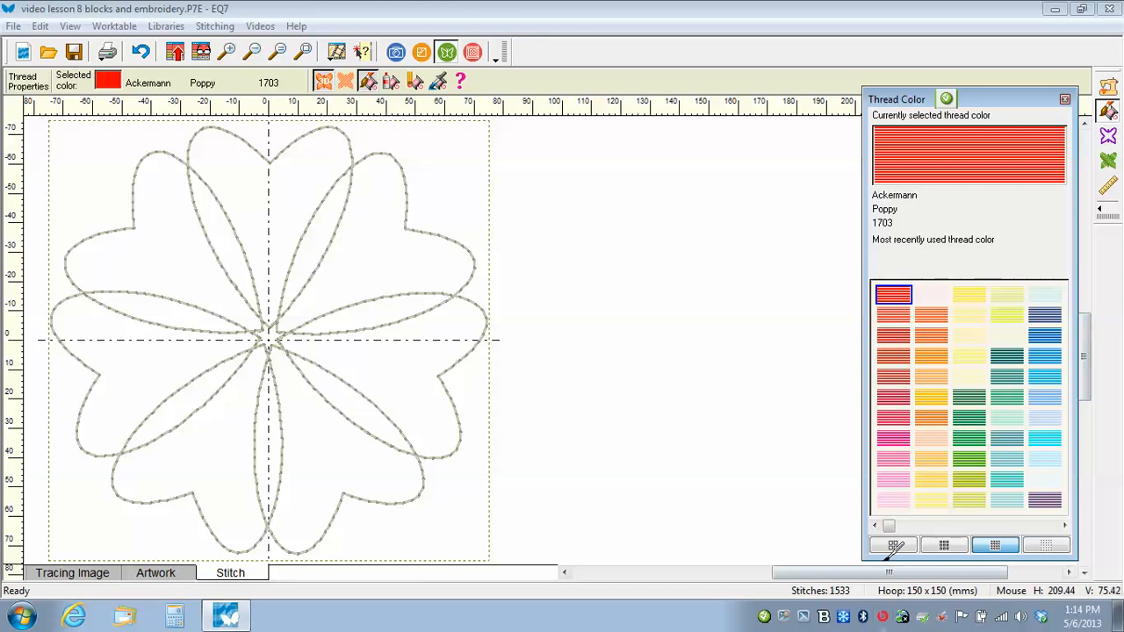
drag(890, 530, 1070, 516)
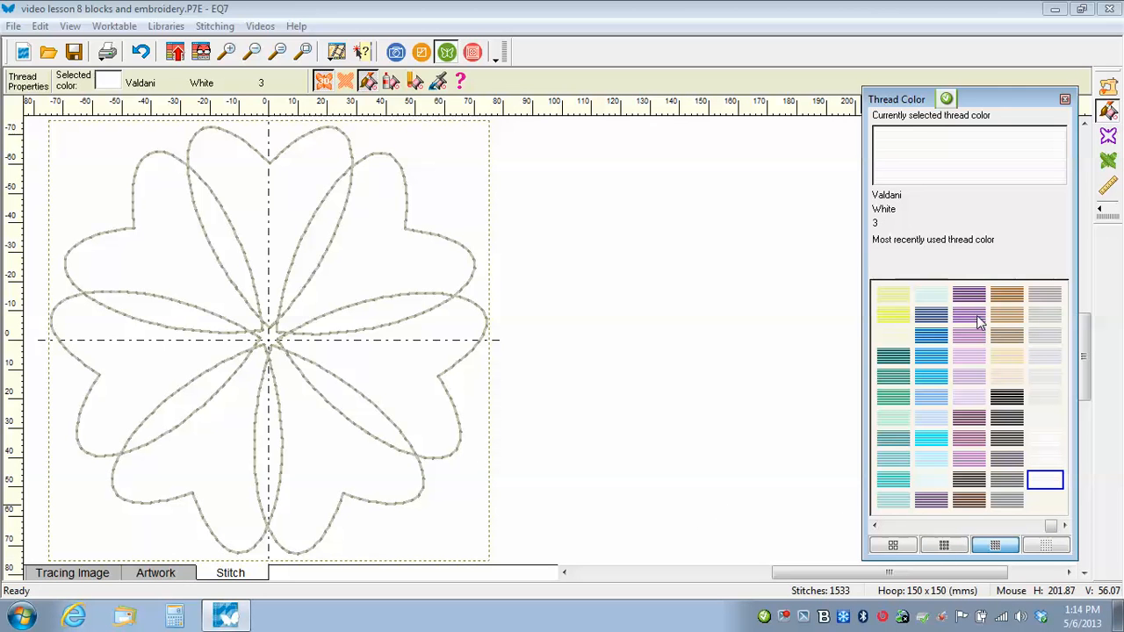
click(894, 316)
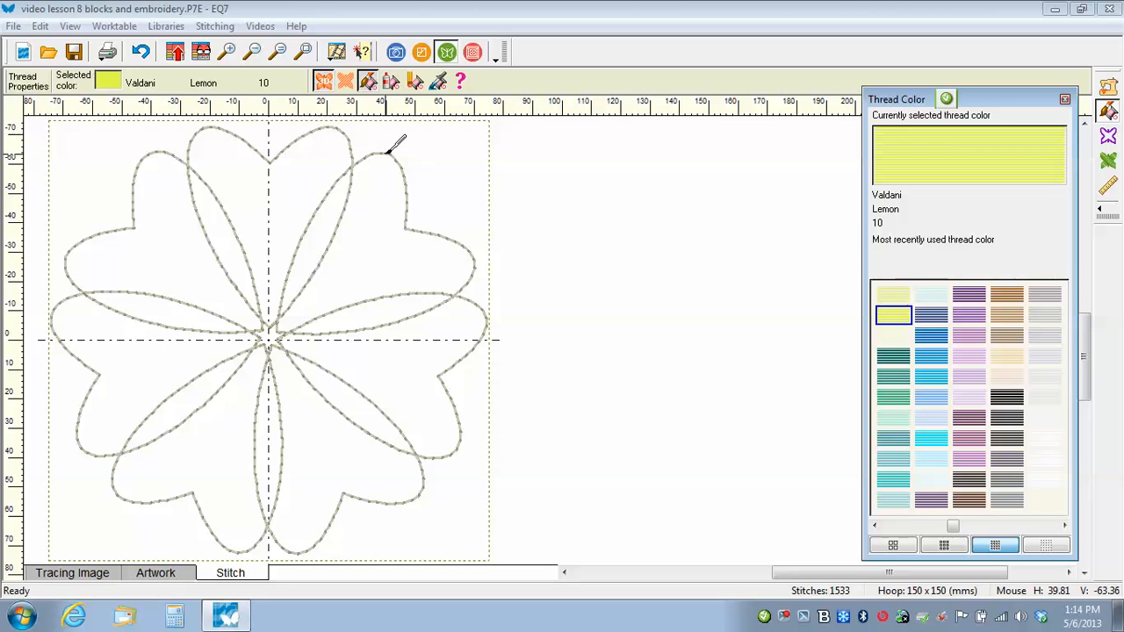
click(390, 81)
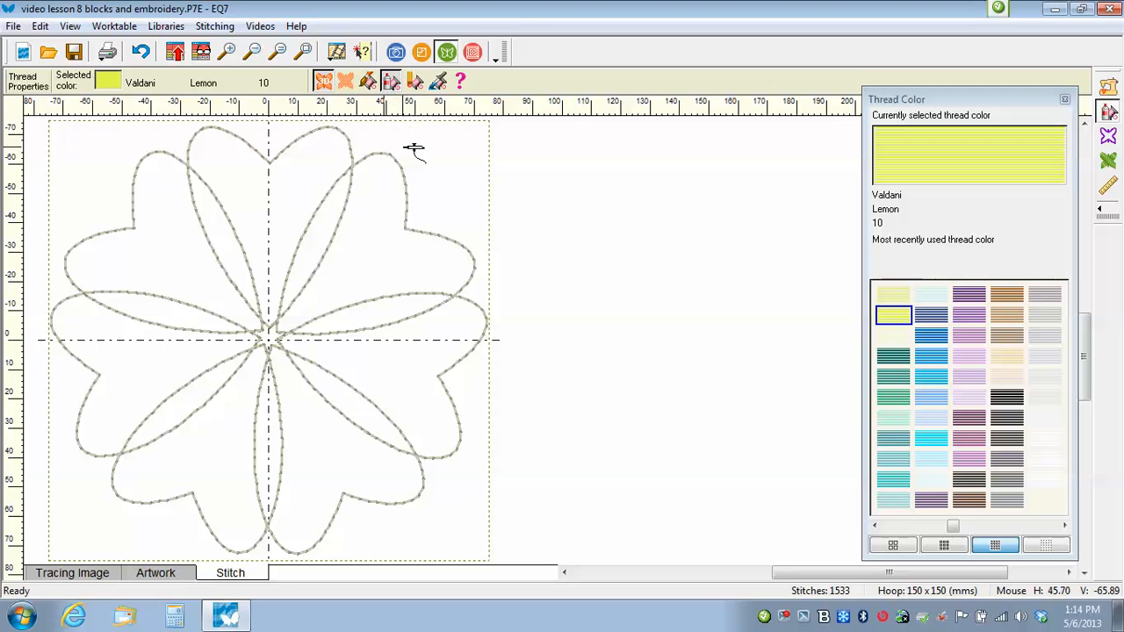
click(401, 158)
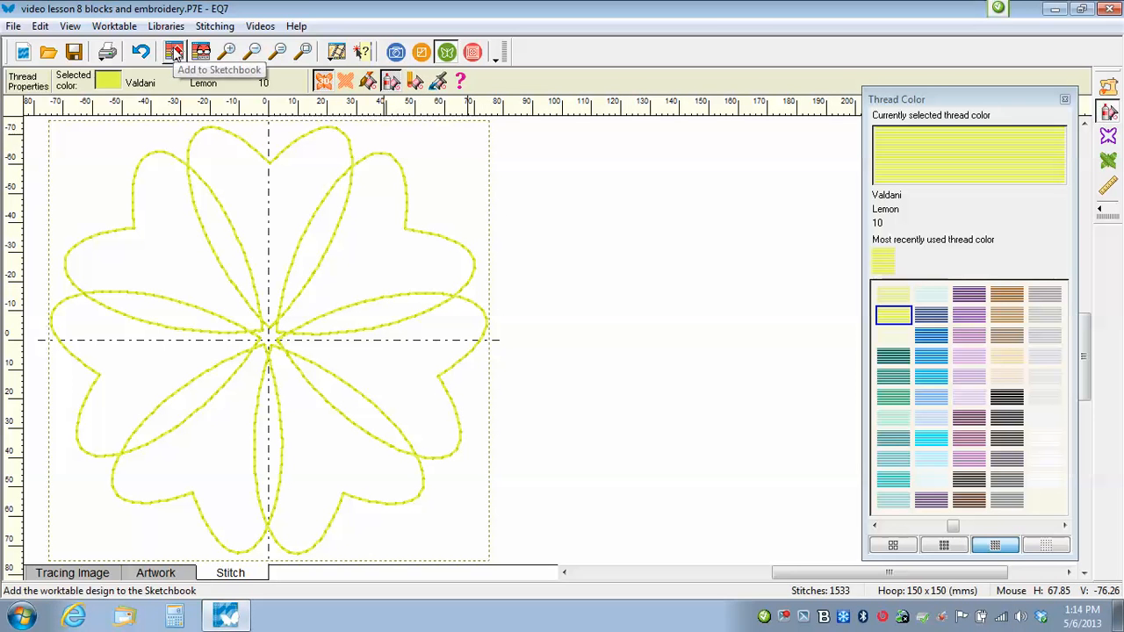
Step: Add the wreath design to the Sketchbook from the stitch view, and again from the Artwork layer
click(175, 52)
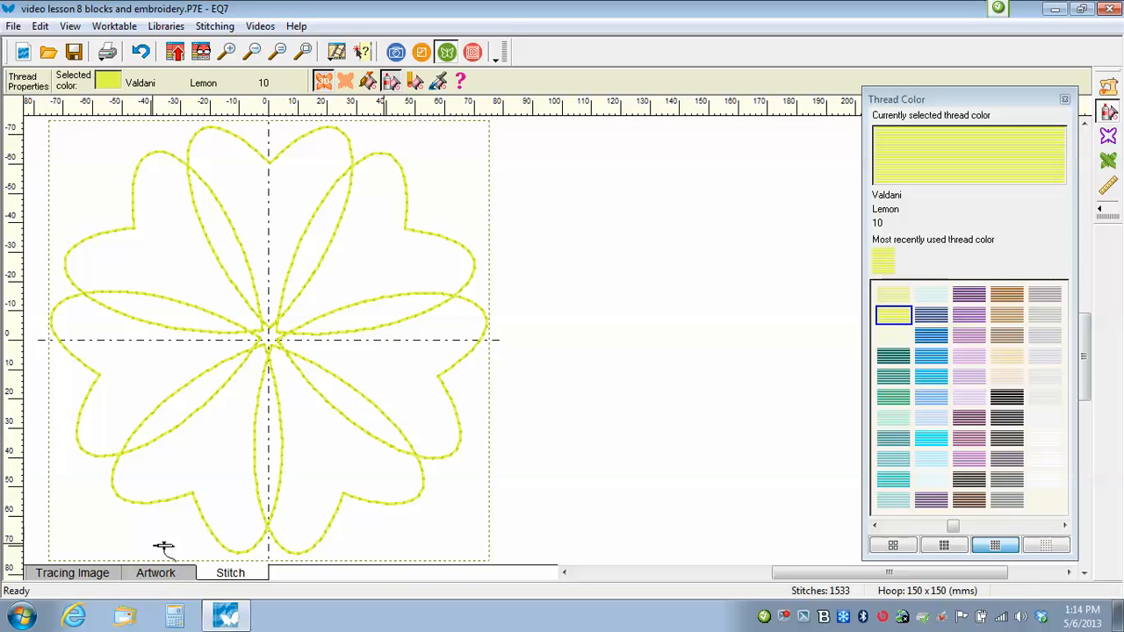
click(147, 580)
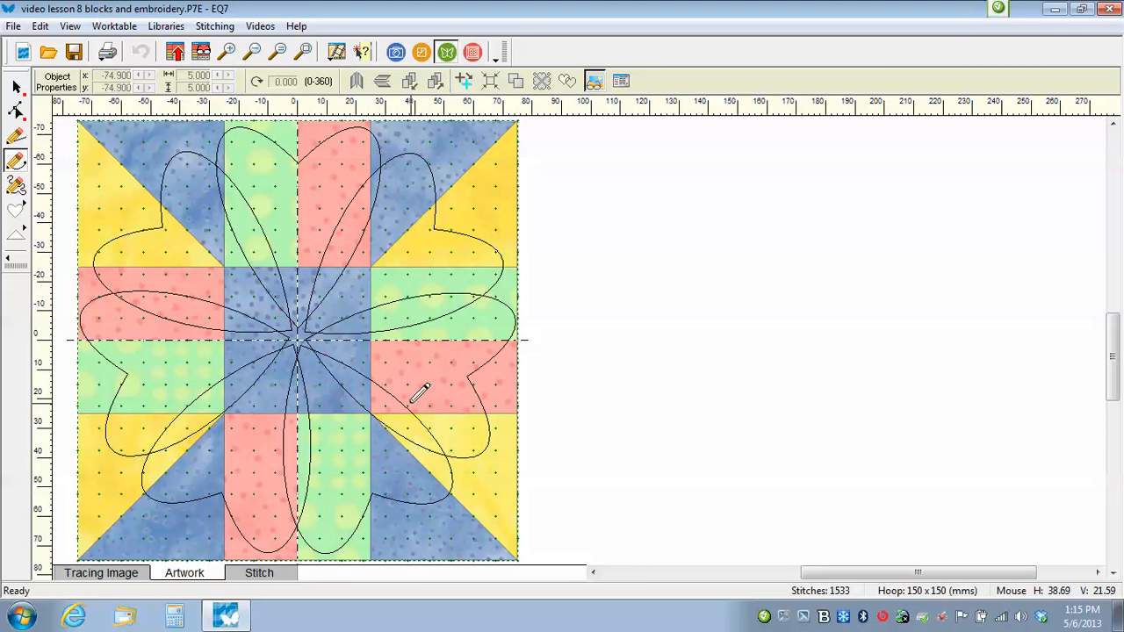
click(175, 52)
click(661, 345)
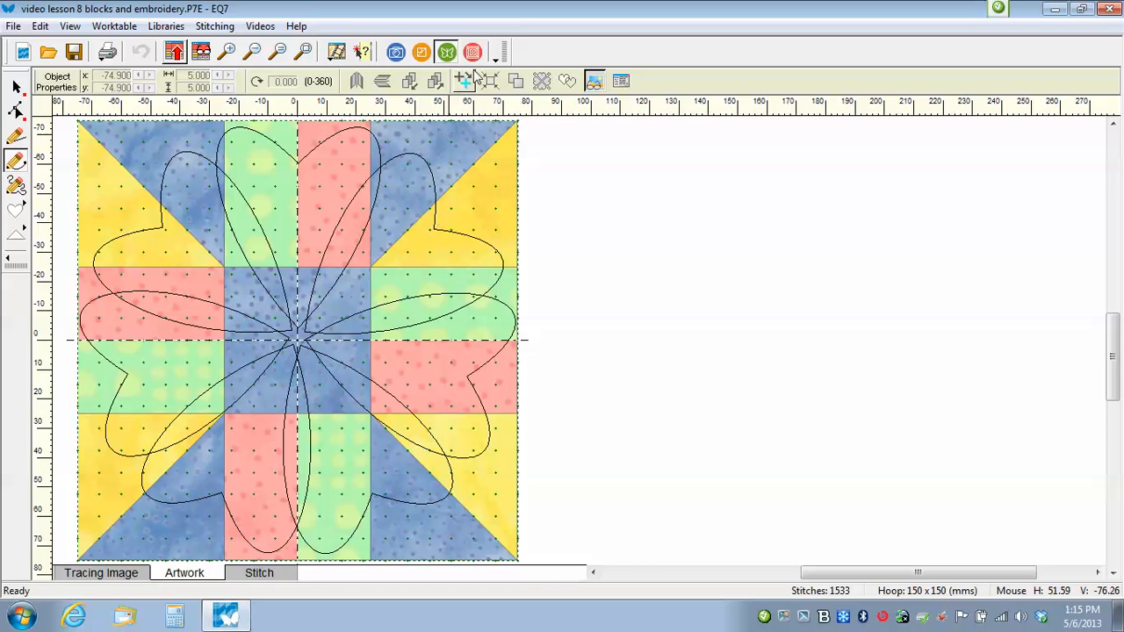
Step: On Layer 1 of the quilt worktable, place the colored block from the Sketchbook in the center of the quilt
click(473, 53)
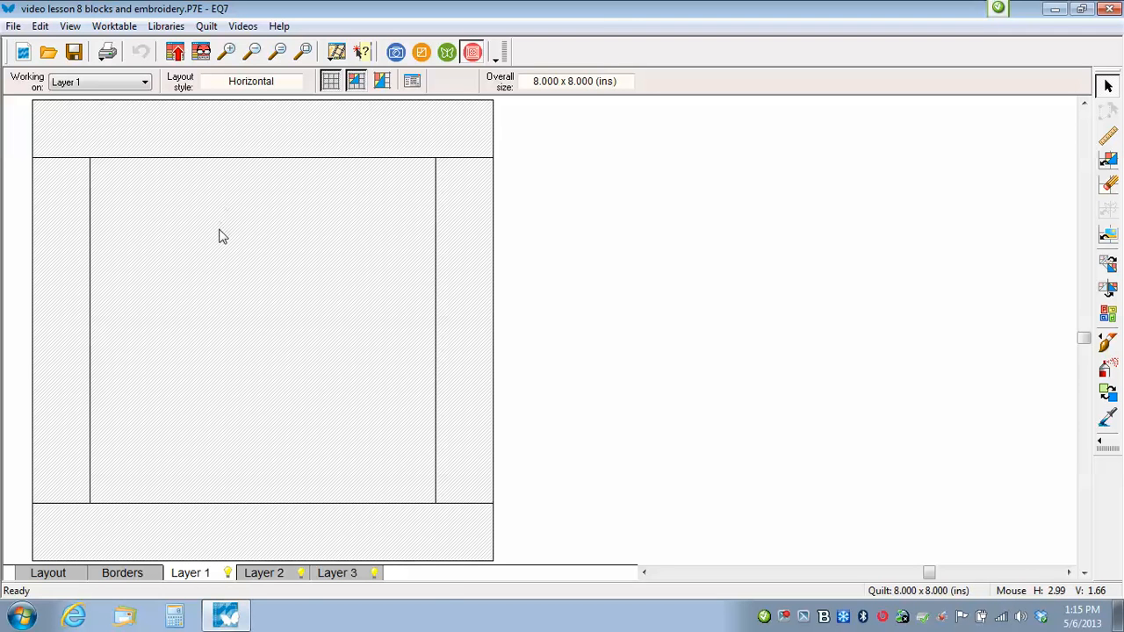
click(1108, 159)
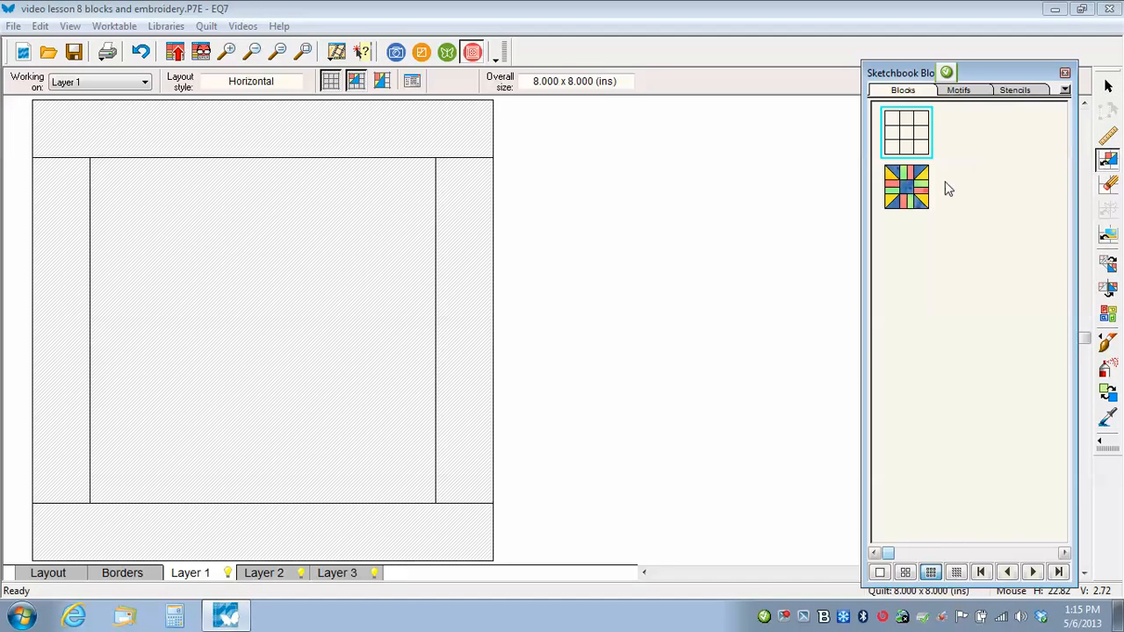
click(906, 195)
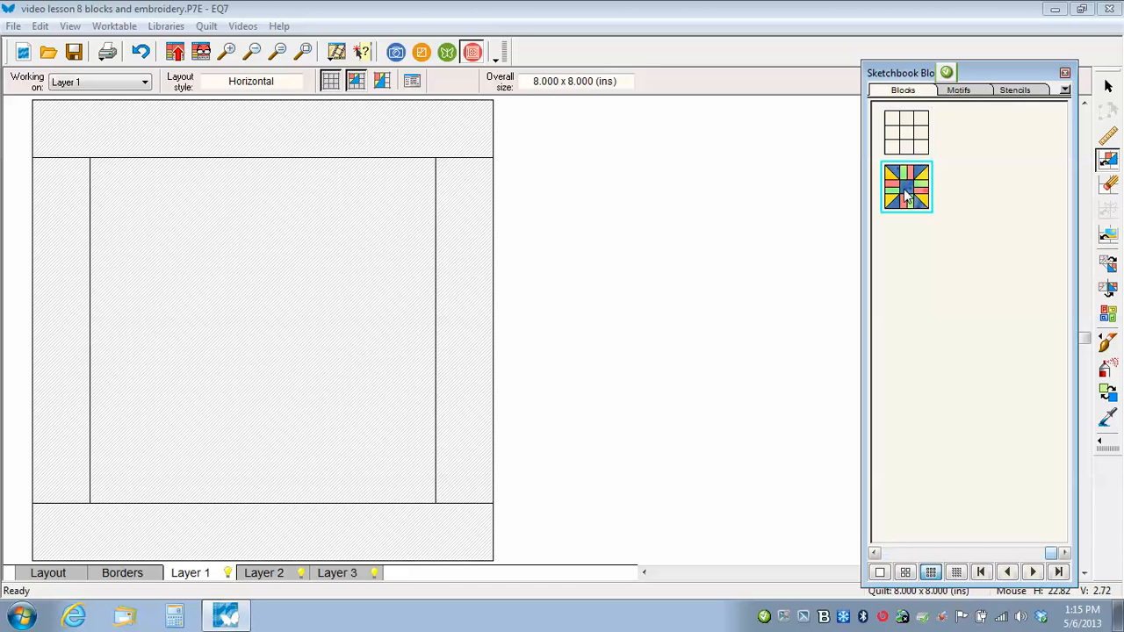
click(250, 212)
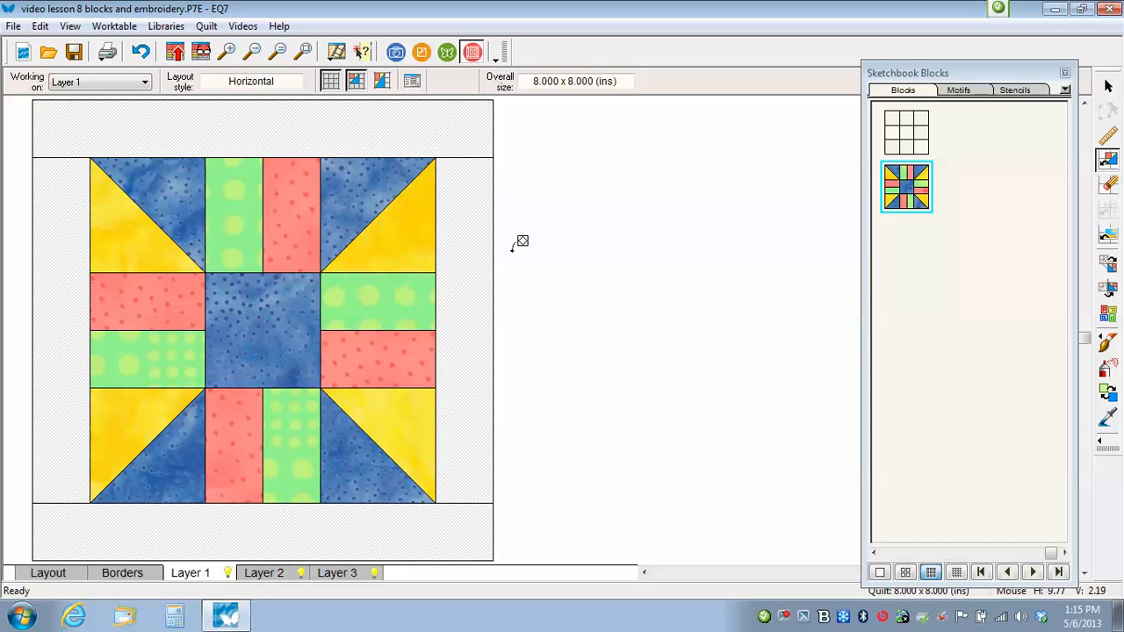
Step: Fill the quilt border with the dark purple and black pebble-print fabric and add the quilt to the Sketchbook
click(1109, 342)
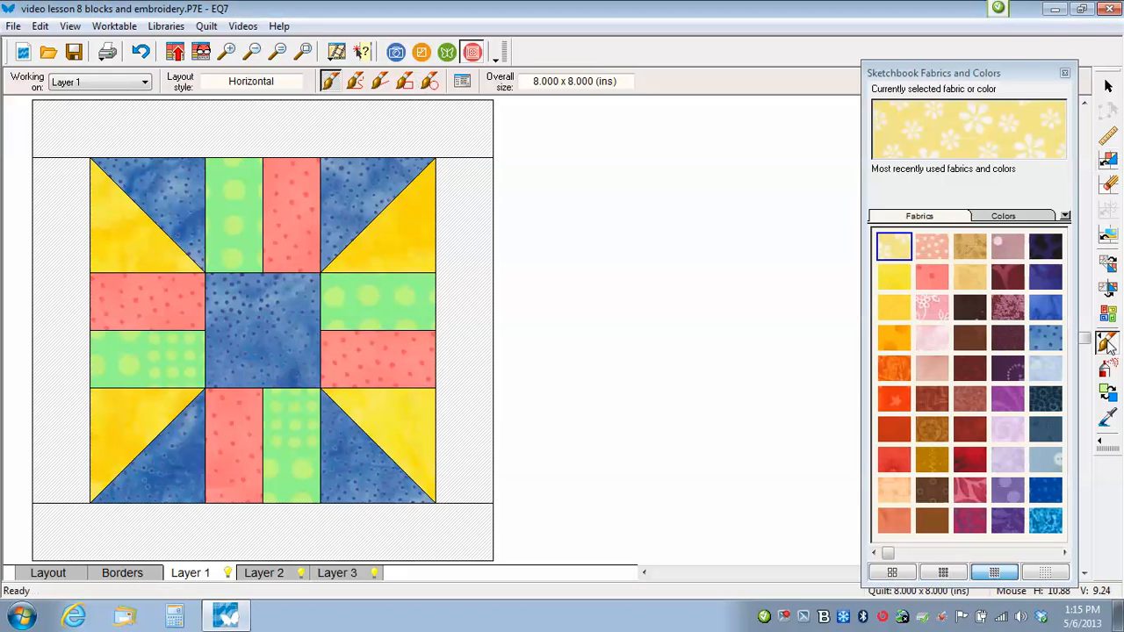
click(1045, 250)
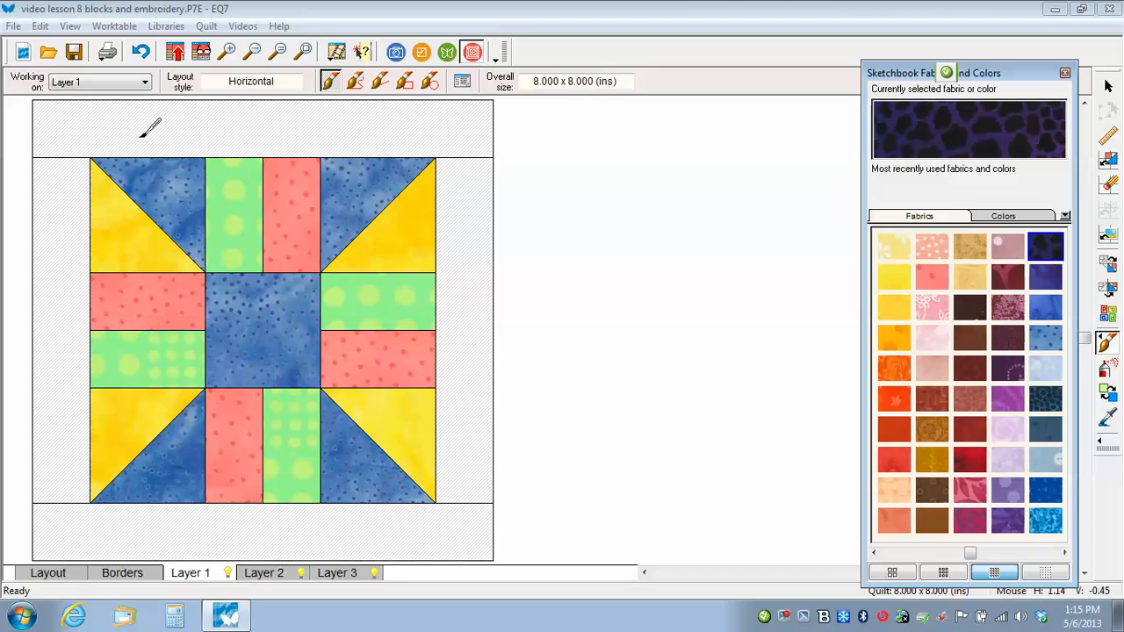
click(430, 125)
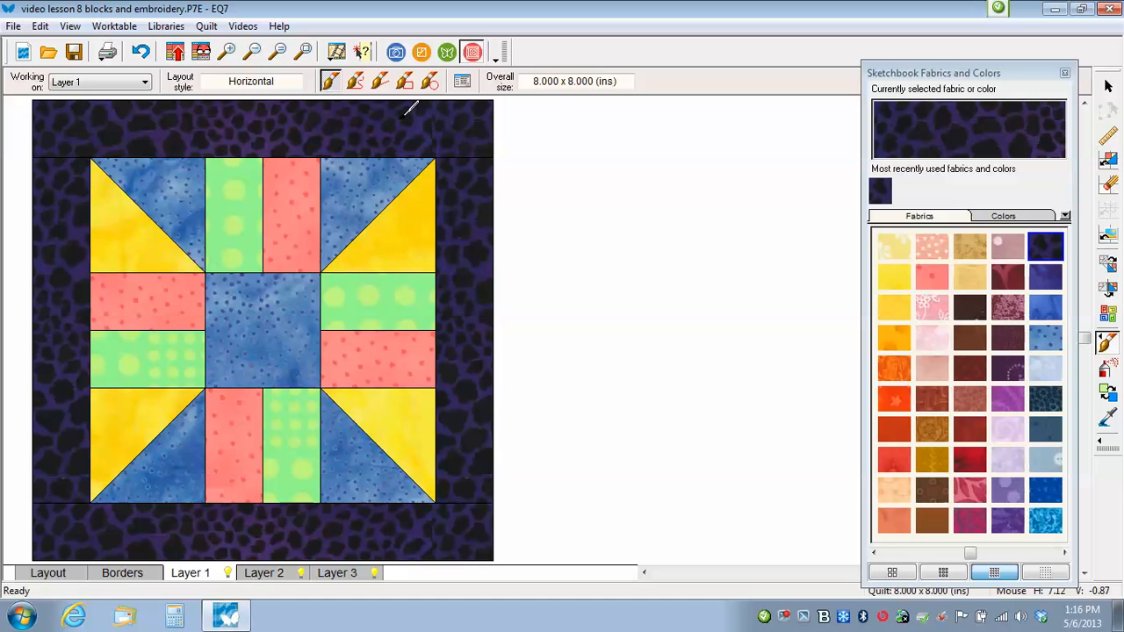
click(174, 53)
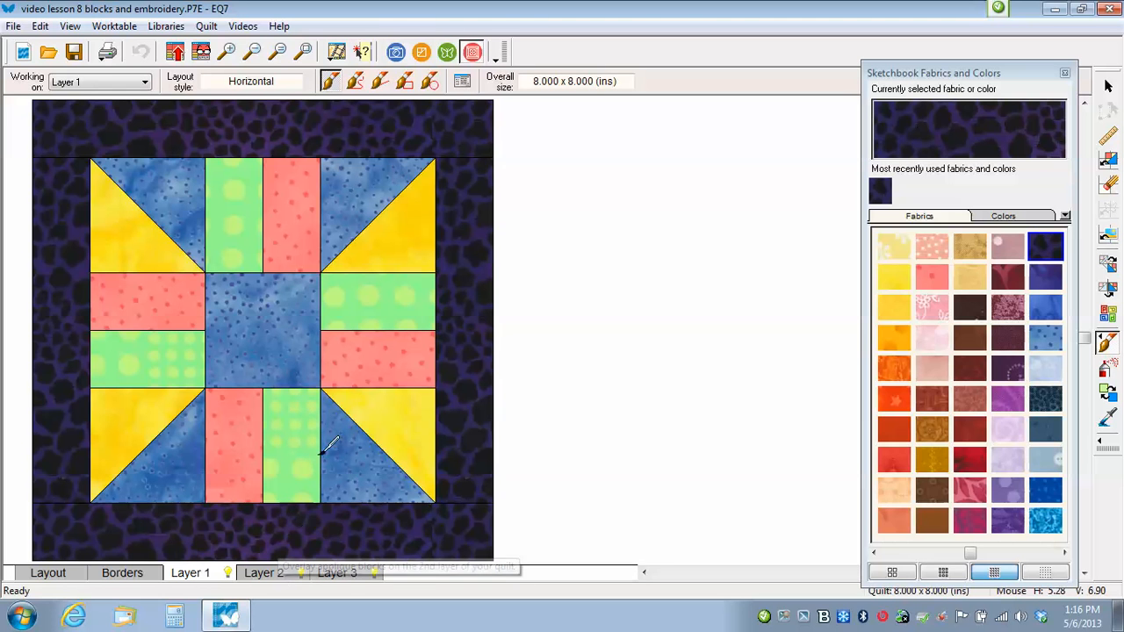
Step: On Layer 3, place the yellow wreath embroidery from the Sketchbook over the center block, corner to corner
click(342, 573)
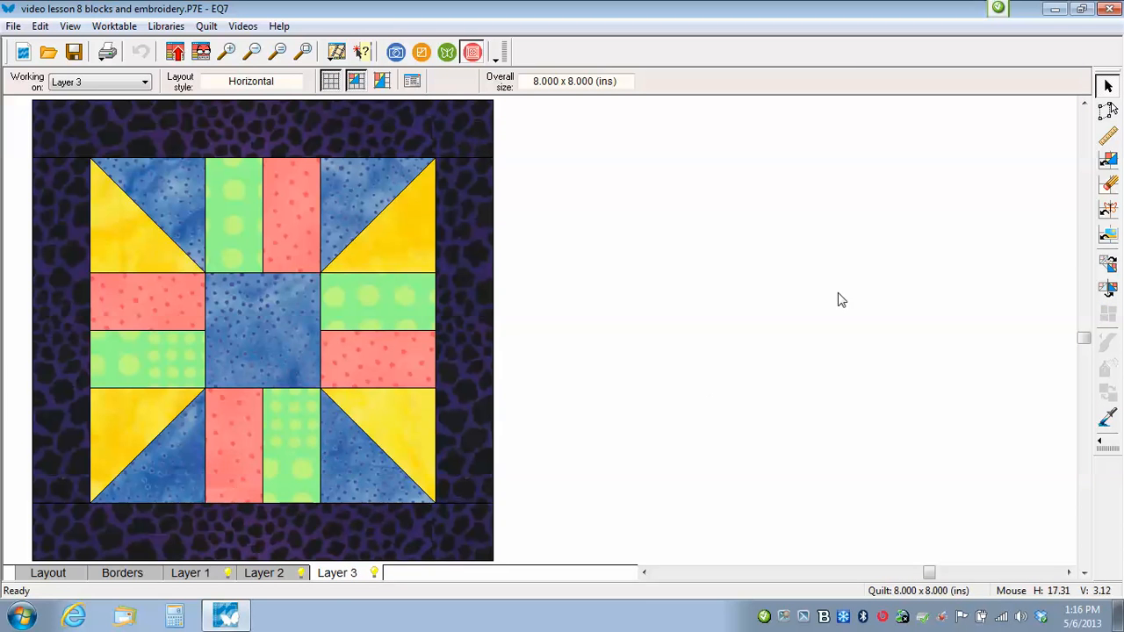
click(1108, 211)
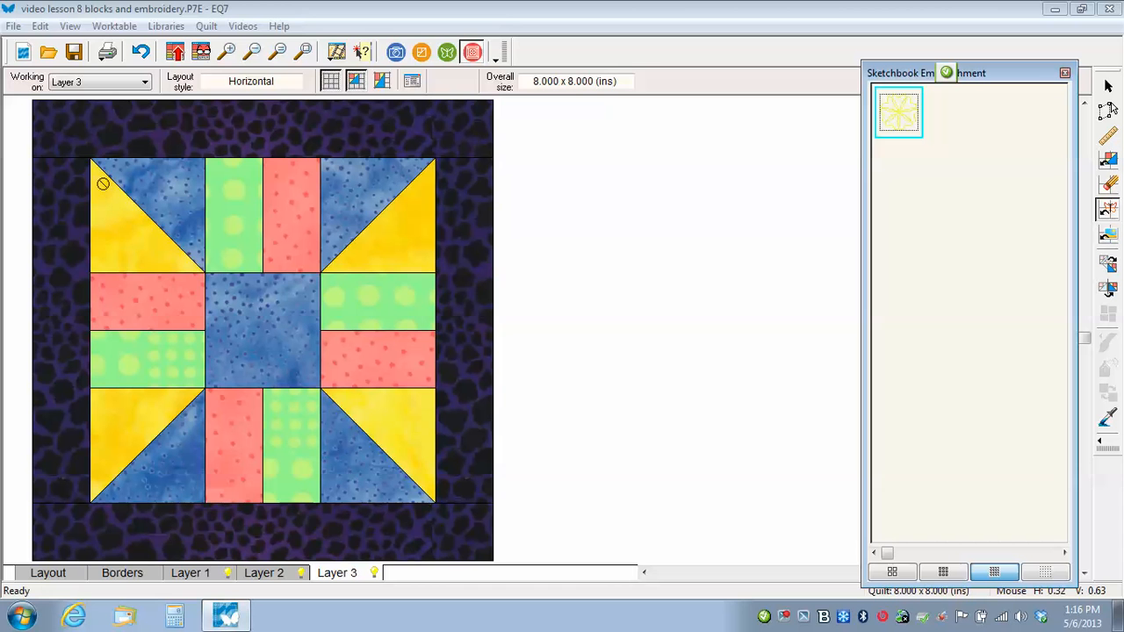
drag(91, 161, 434, 503)
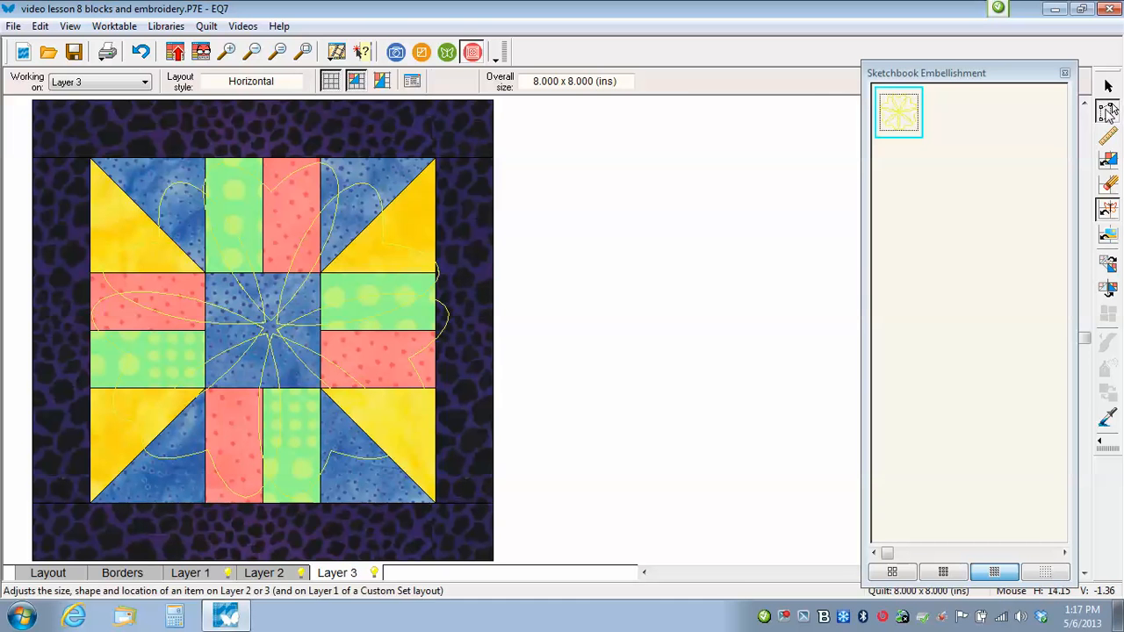
Step: Adjust the placed wreath embroidery by setting its width to 6 inches, and deselect it
click(1108, 107)
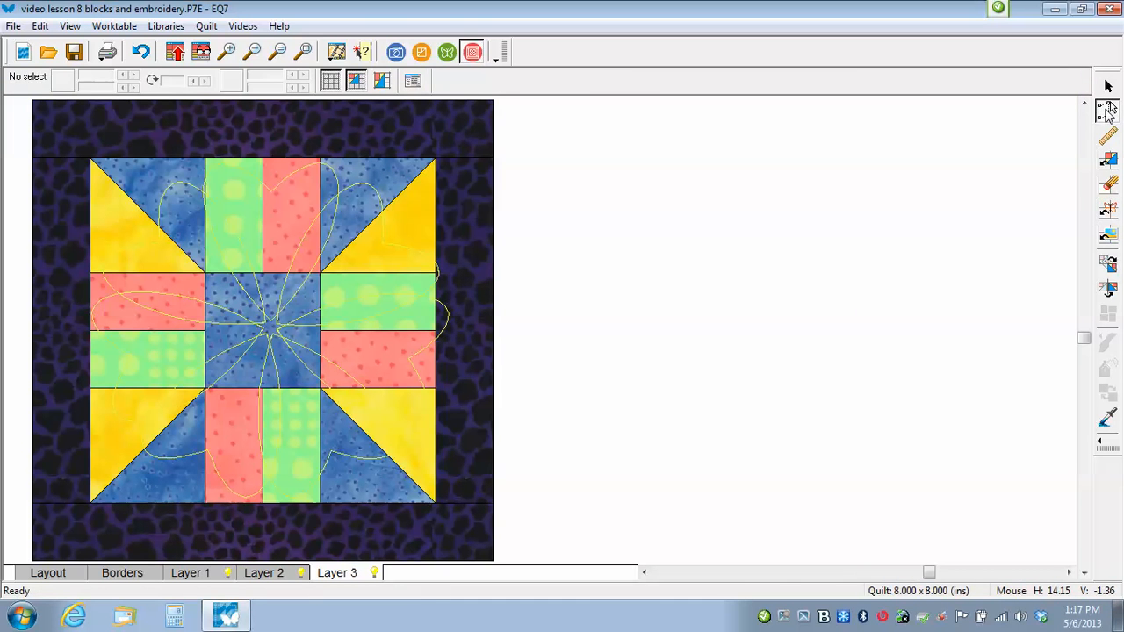
click(270, 325)
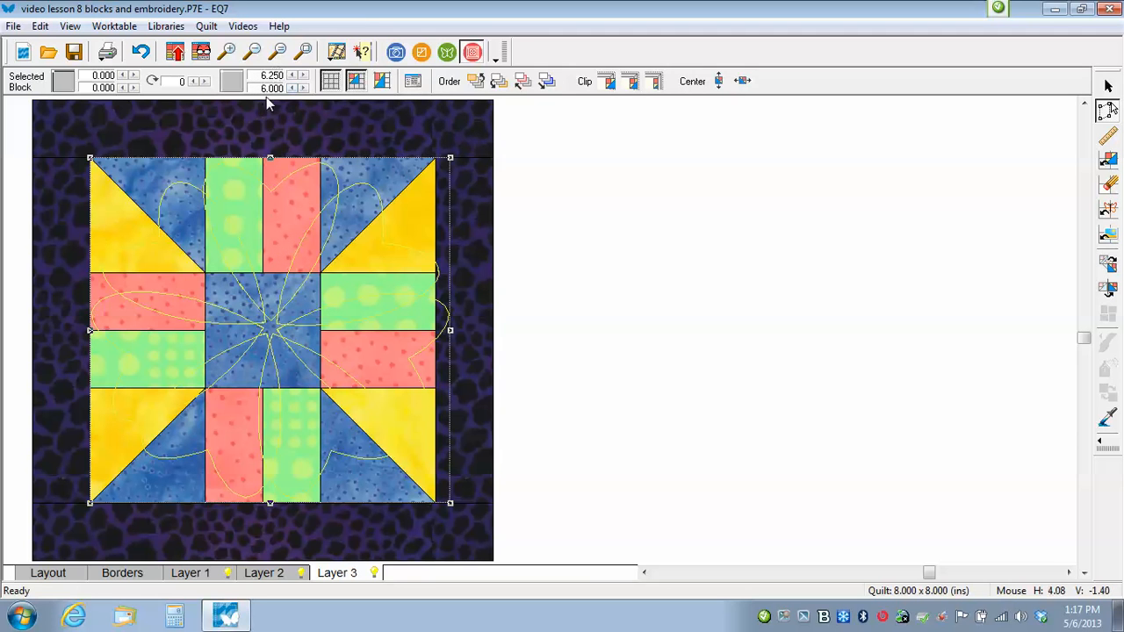
drag(260, 75, 280, 76)
text(6.)
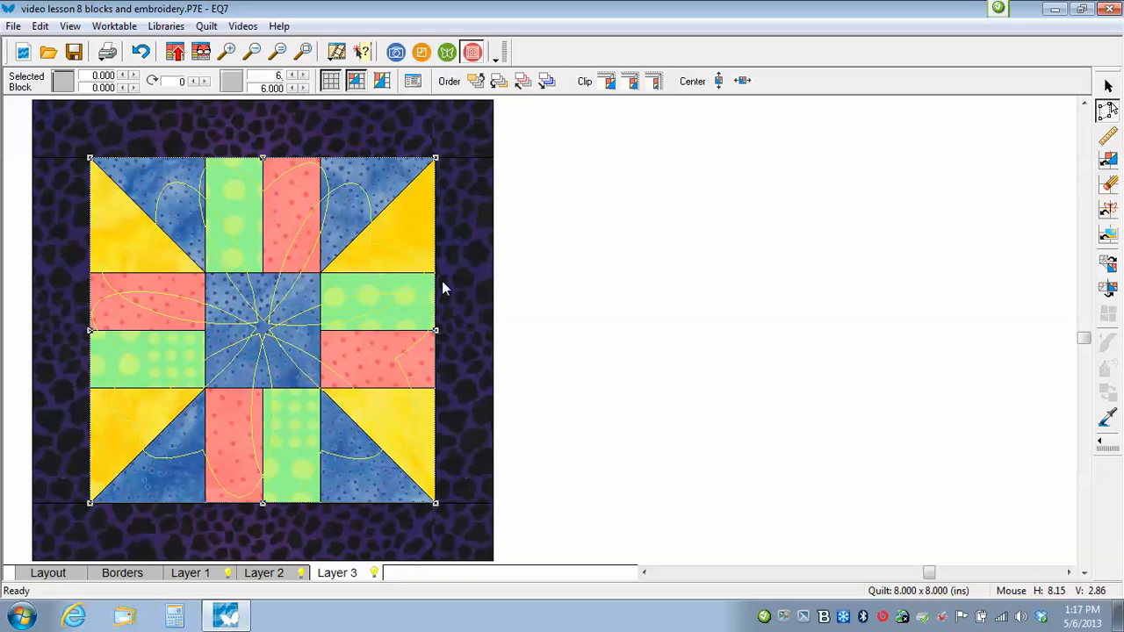
click(467, 234)
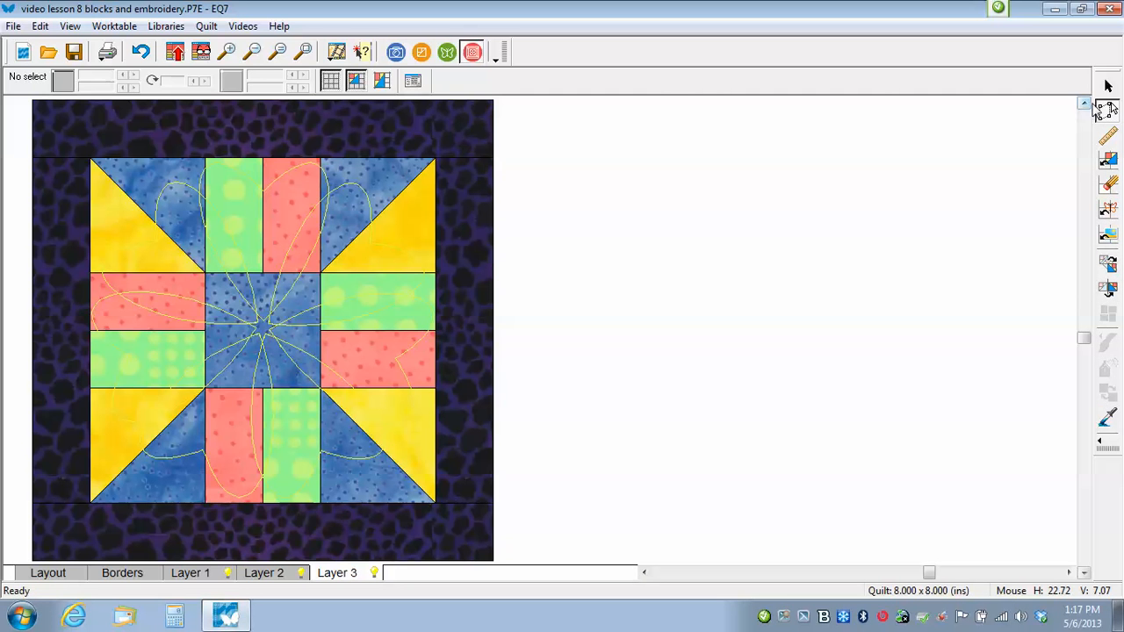
Step: Add the Set Auto Borders, Set Applique Text, Random Recolor, Set Thread, Fussy Cut, EQ4 Spray, EQ4 Swap and Rotate Fabric tools to the quilt tools
click(1097, 446)
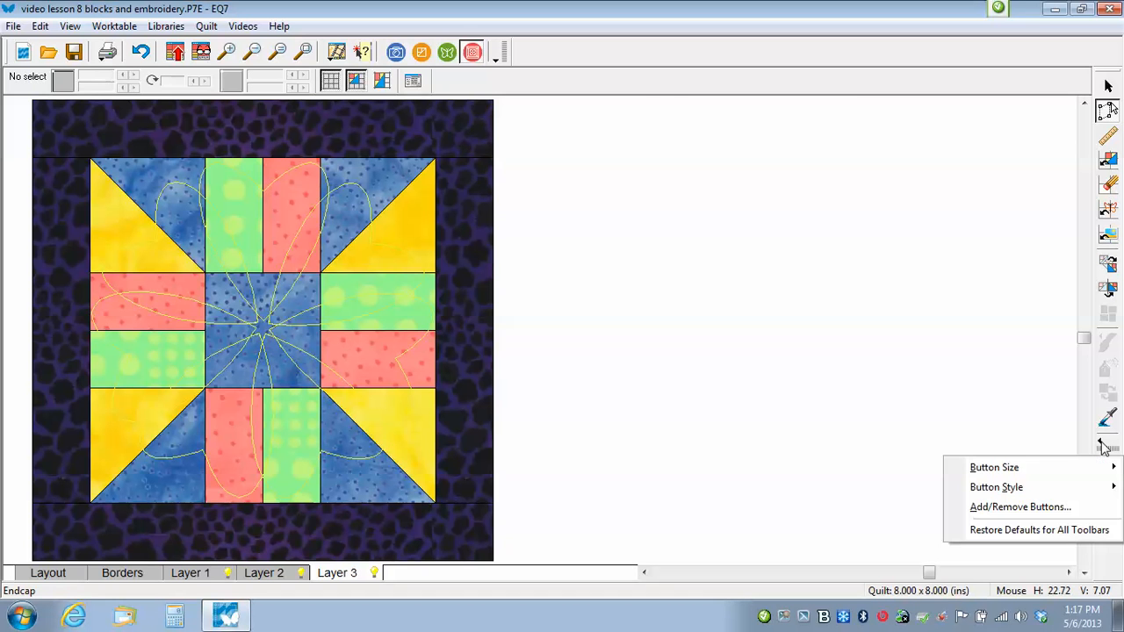
click(976, 508)
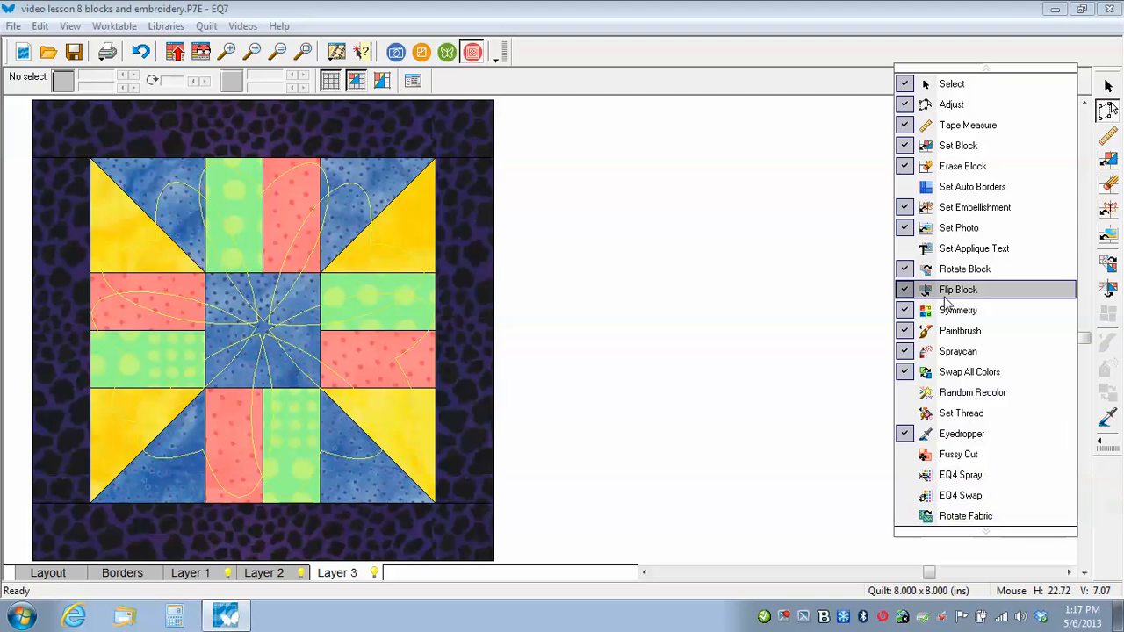
click(905, 186)
click(904, 249)
click(905, 413)
click(905, 392)
click(904, 412)
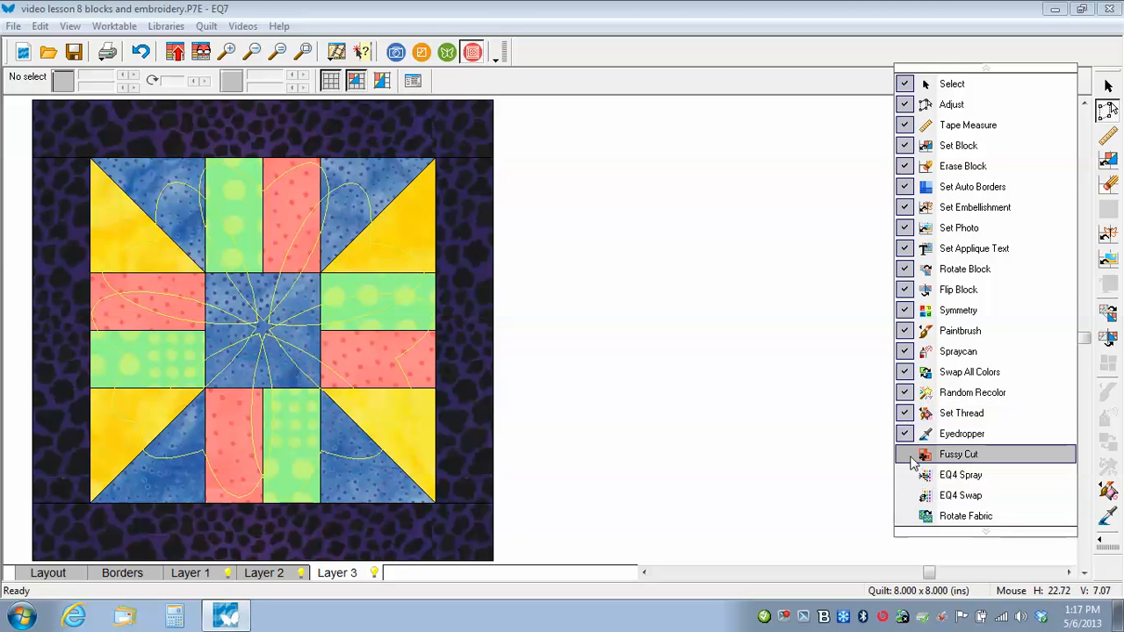
click(905, 454)
click(905, 474)
click(905, 495)
click(904, 516)
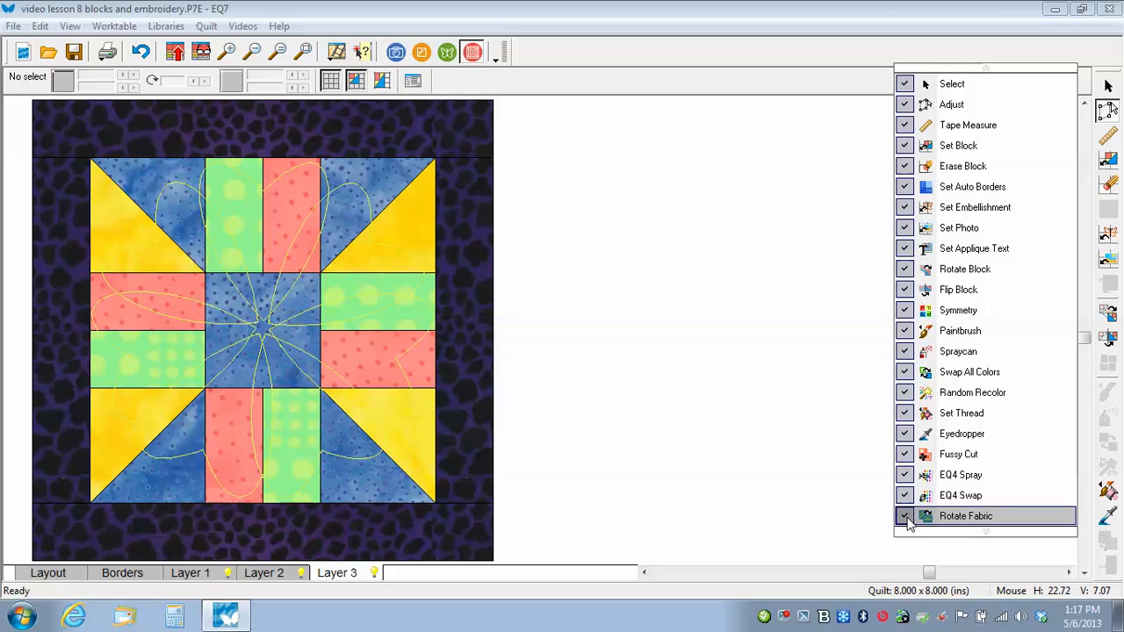
click(606, 221)
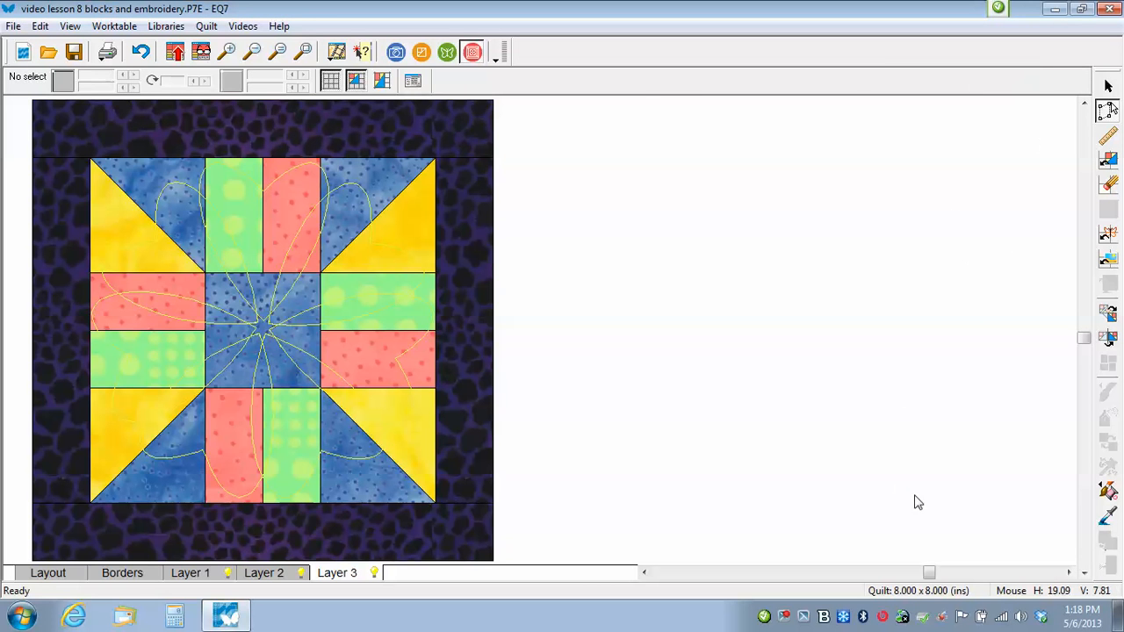
Step: Set up the Set Thread tool with Coats & Clark Pacific Blue 415, the solid line style and the heaviest weight
click(1109, 492)
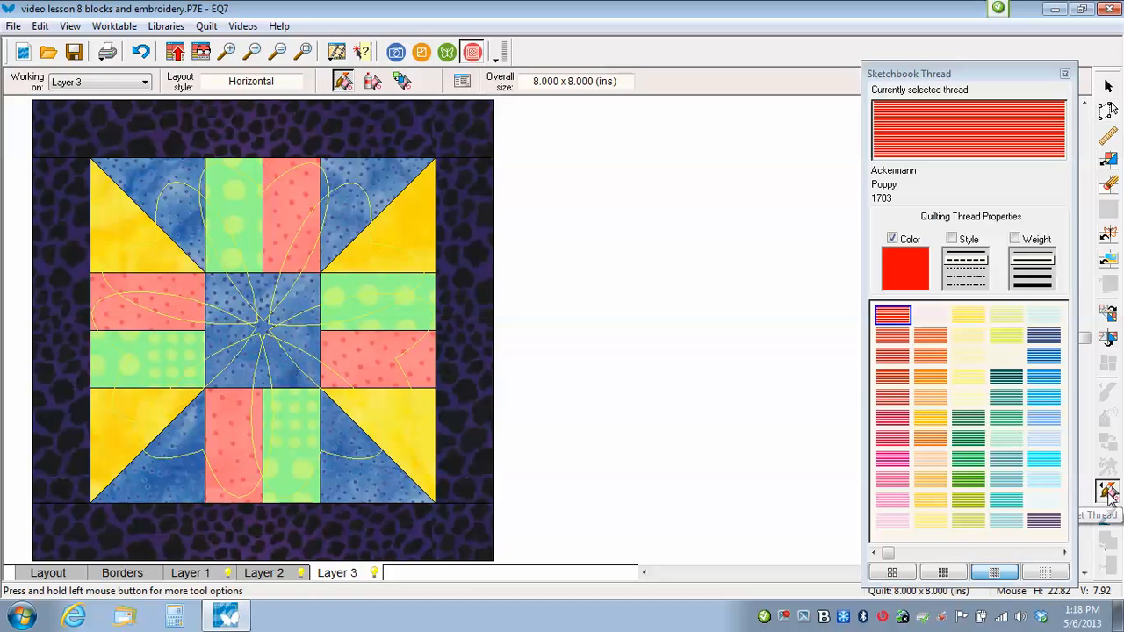
drag(1016, 73, 800, 78)
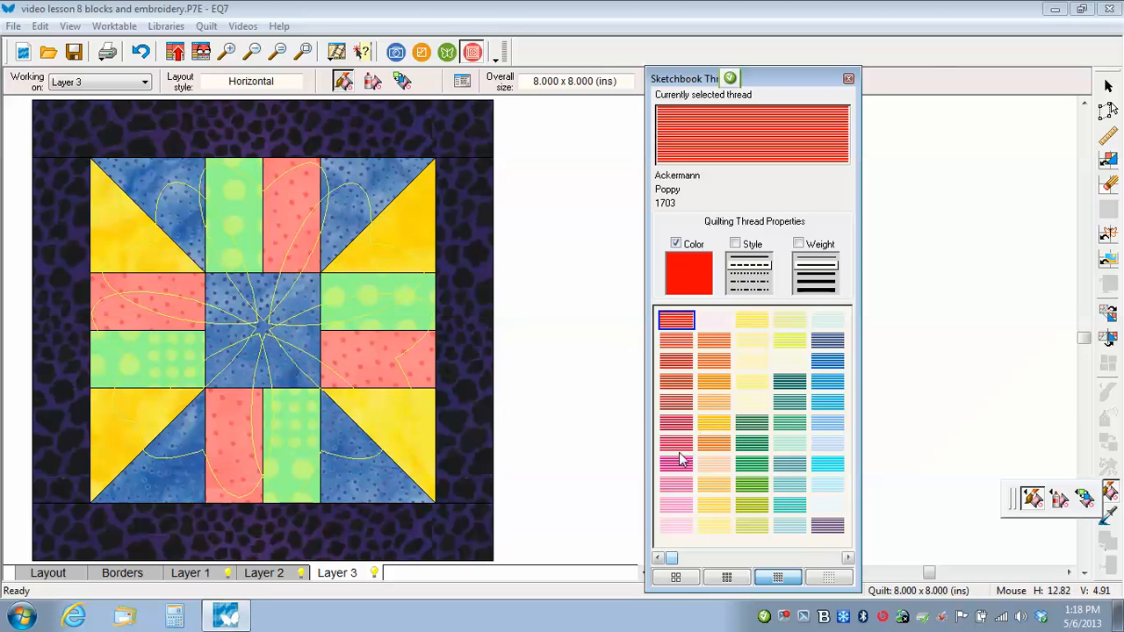
click(827, 343)
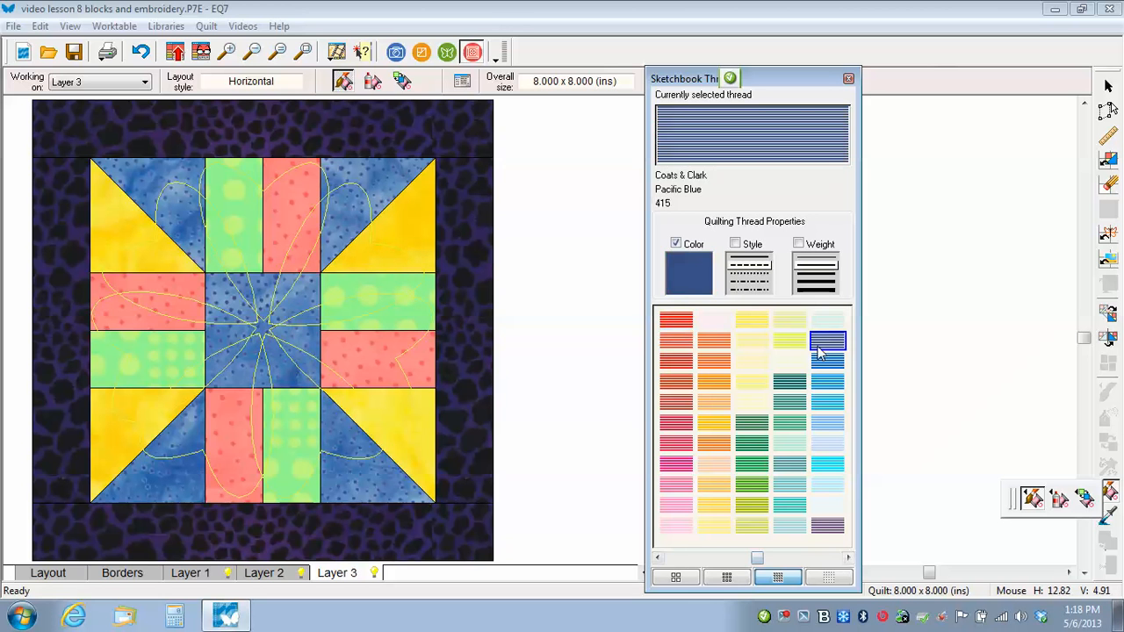
click(740, 262)
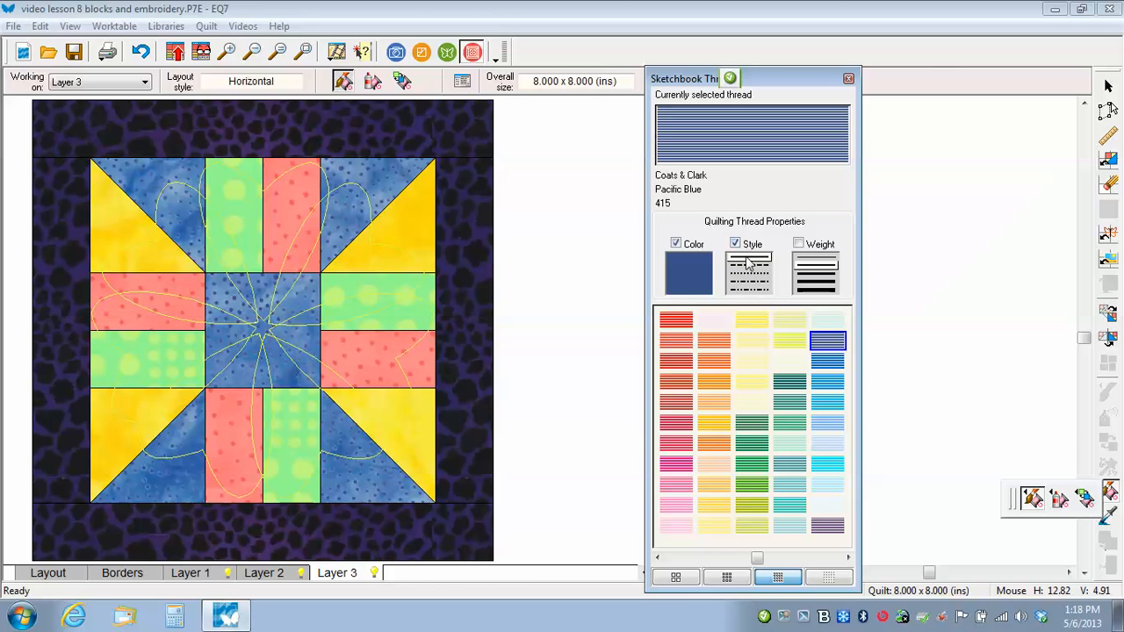
click(798, 244)
click(818, 293)
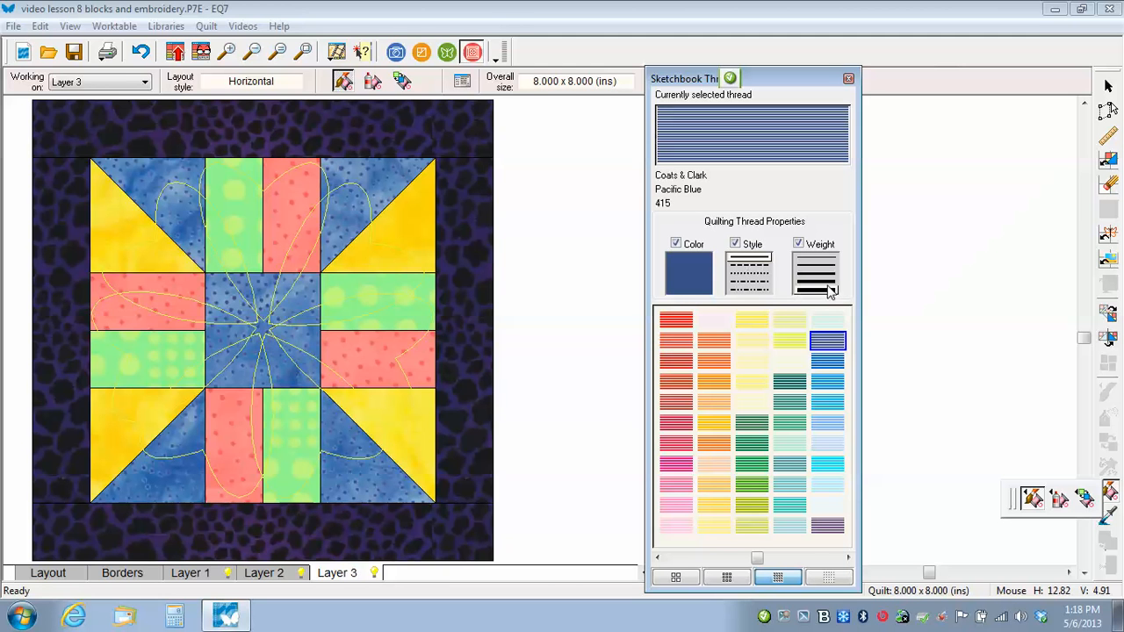
Step: Spray the chosen thread onto the whole wreath embroidery on Layer 3 and add the recolored quilt to the Sketchbook
click(372, 82)
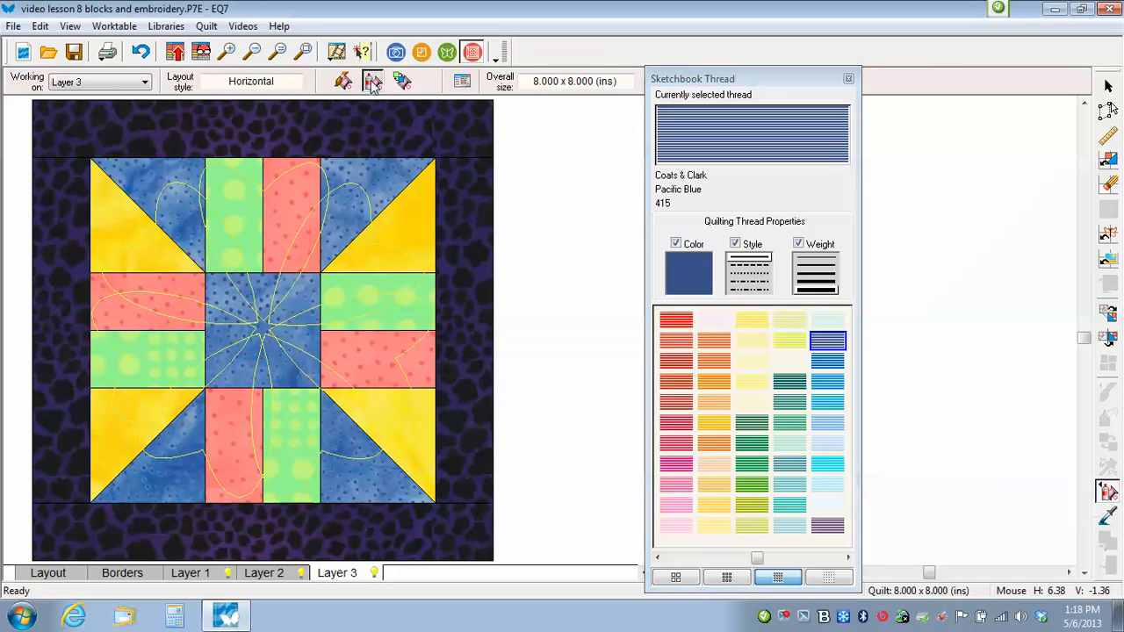
click(378, 188)
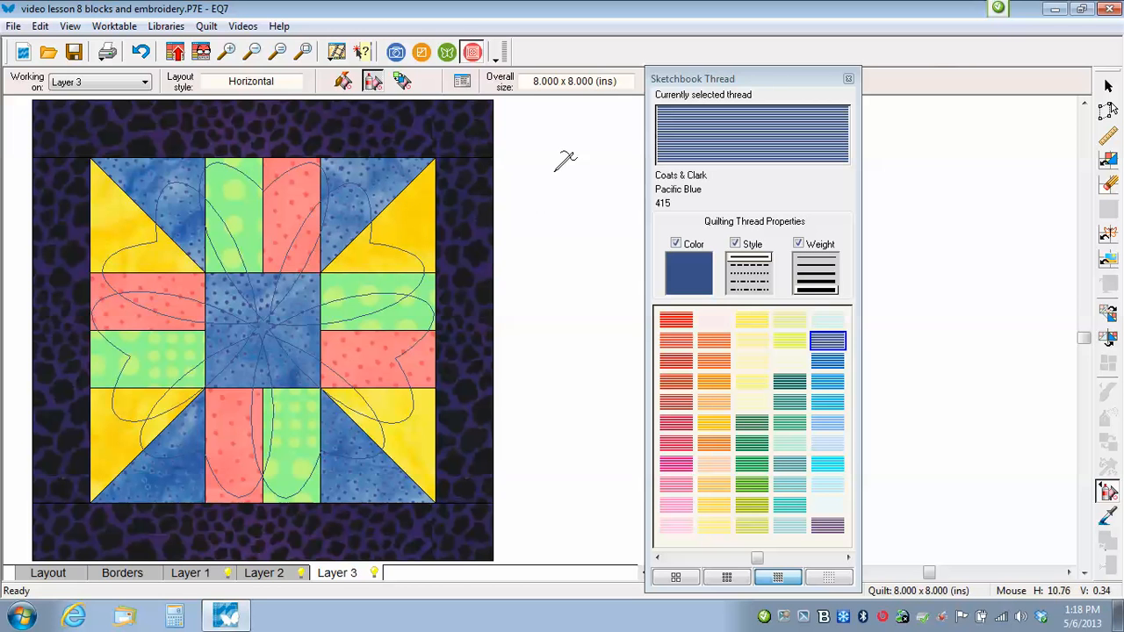
click(174, 54)
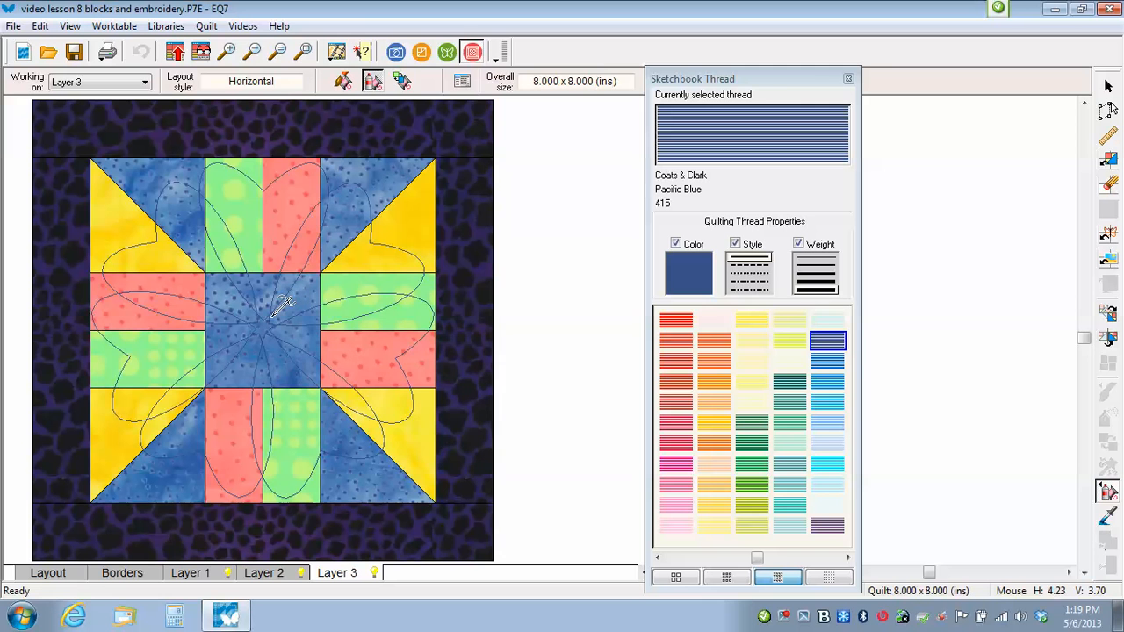
Step: Hide and restore Layer 1, and do the same with Layer 3, to view the embroidery and the block separately
click(228, 574)
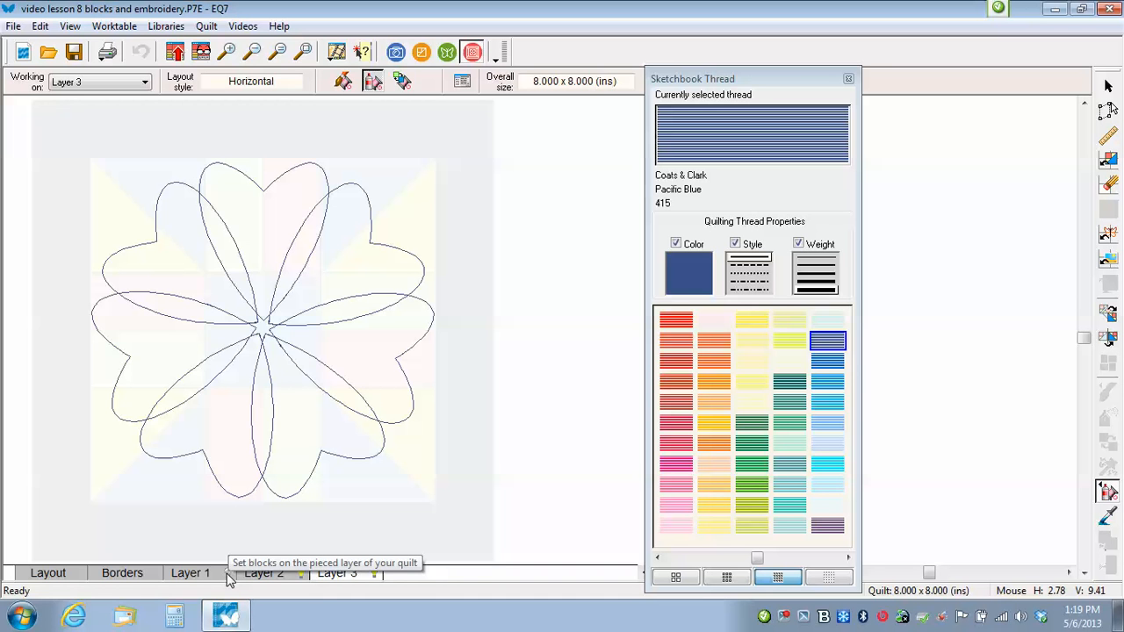
click(228, 573)
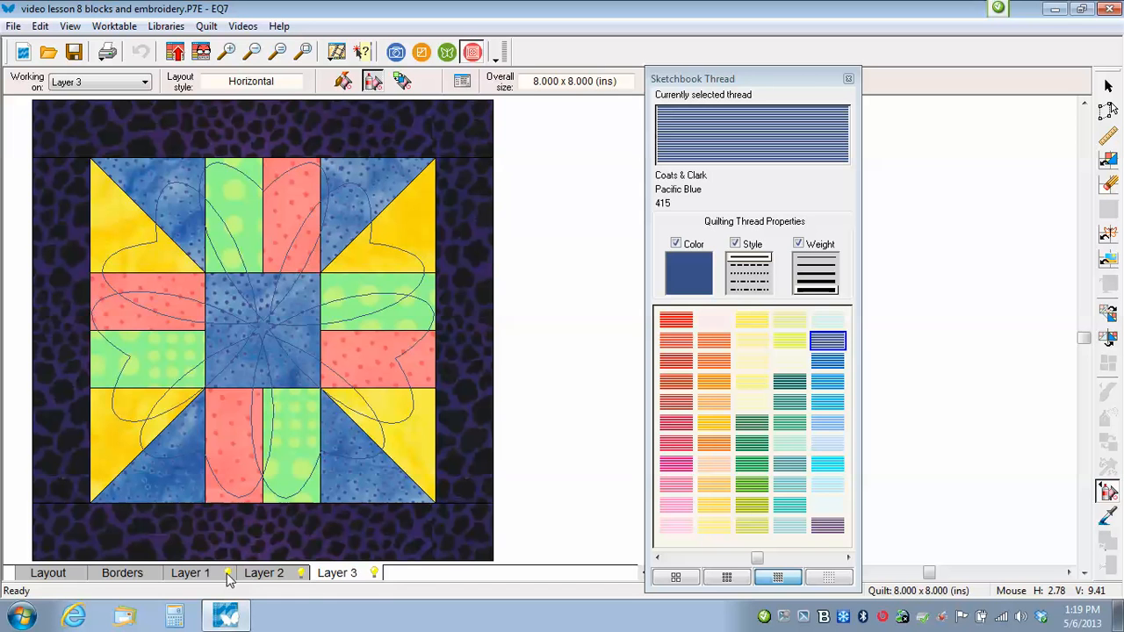
click(374, 573)
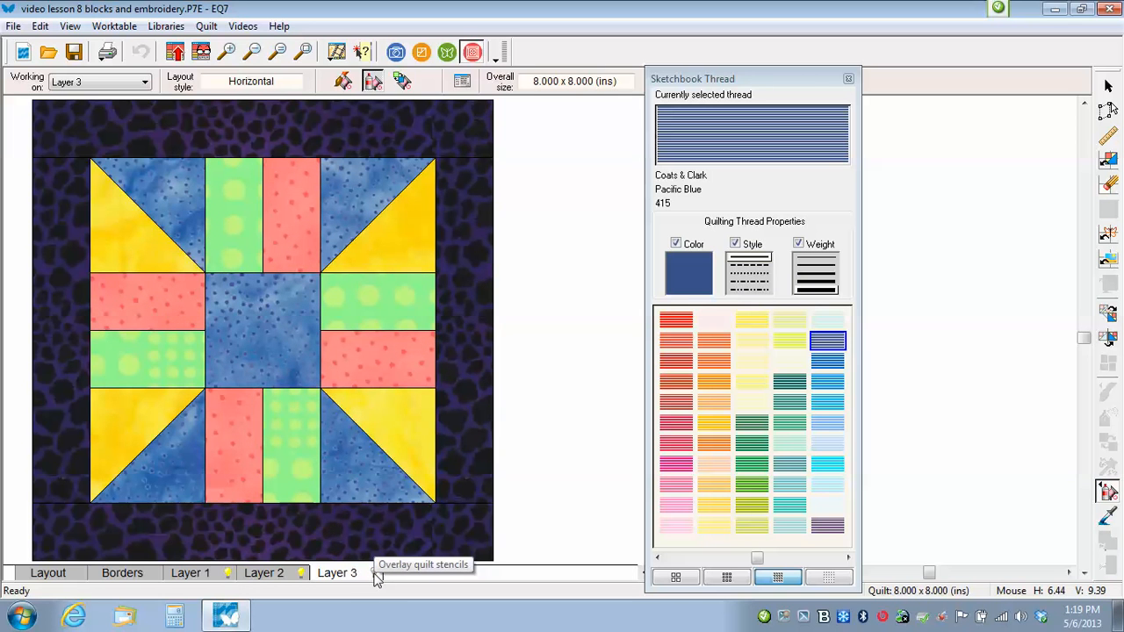
click(374, 573)
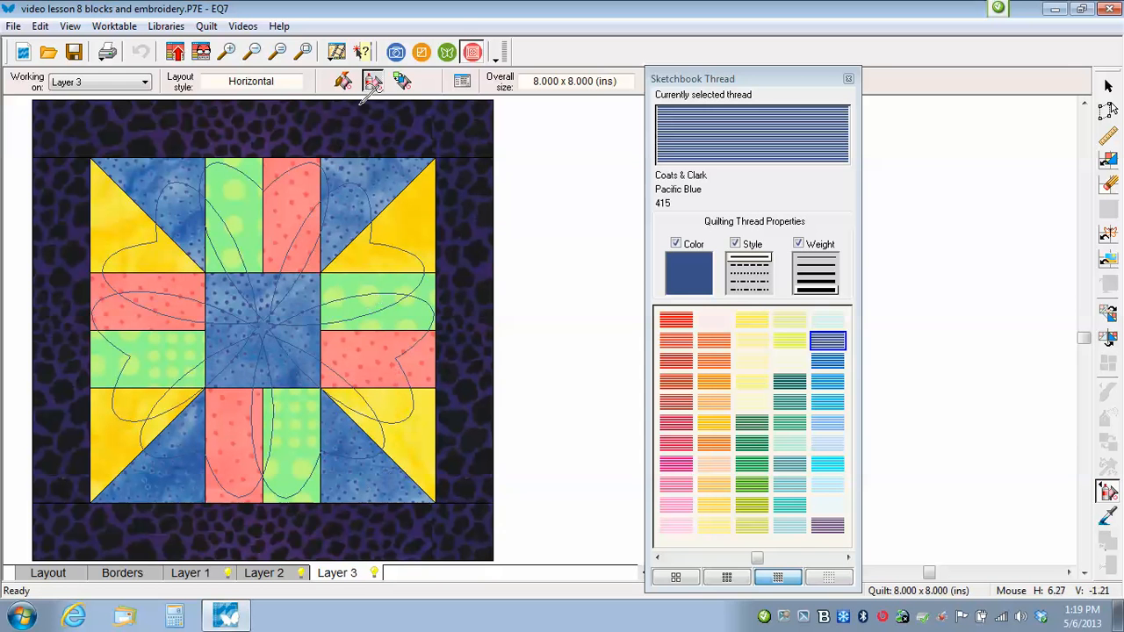
Step: Move the thread palette away from the quilt and set the embellishment drawing to 3 Dimensional
mouse_move(813, 82)
mouse_down()
mouse_move(958, 73)
mouse_move(1021, 88)
mouse_up()
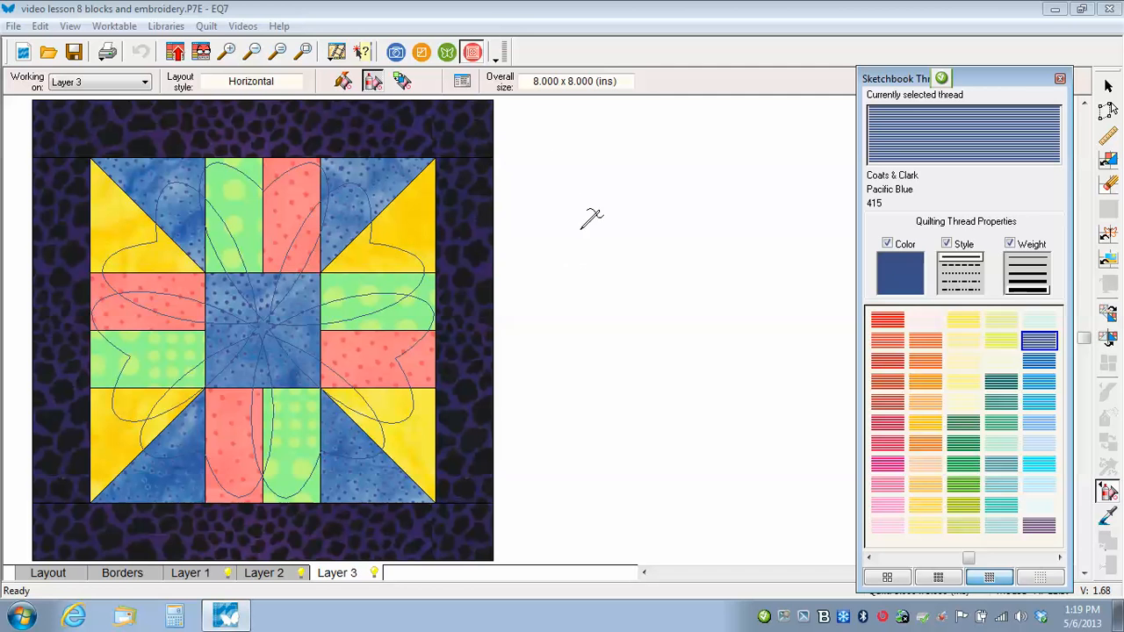
right_click(553, 176)
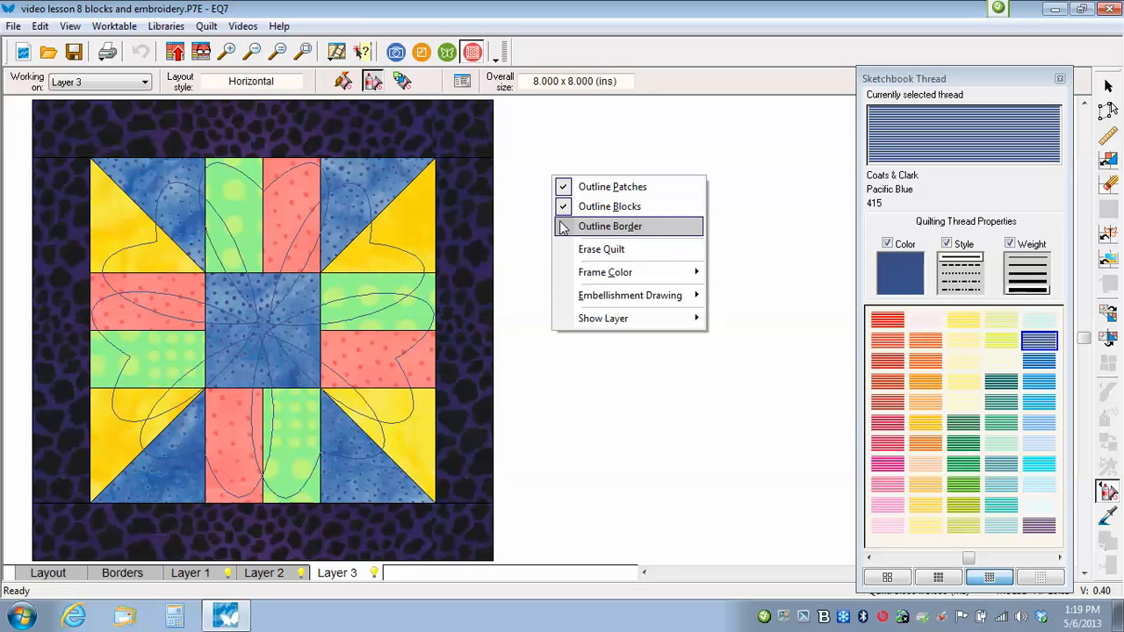
mouse_move(568, 301)
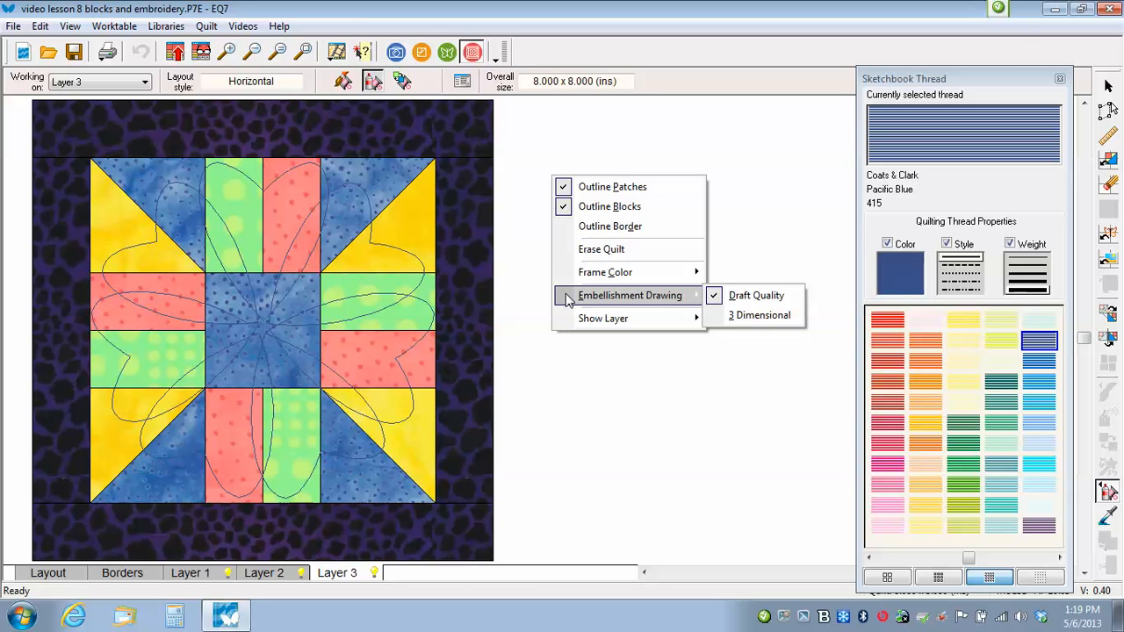
click(760, 317)
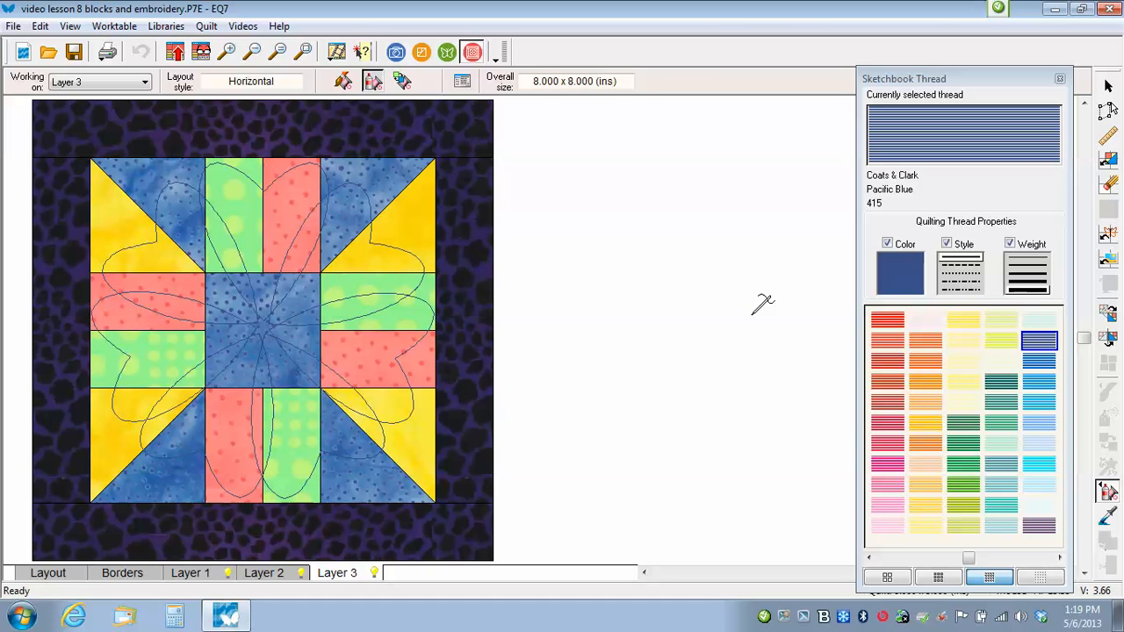
right_click(565, 202)
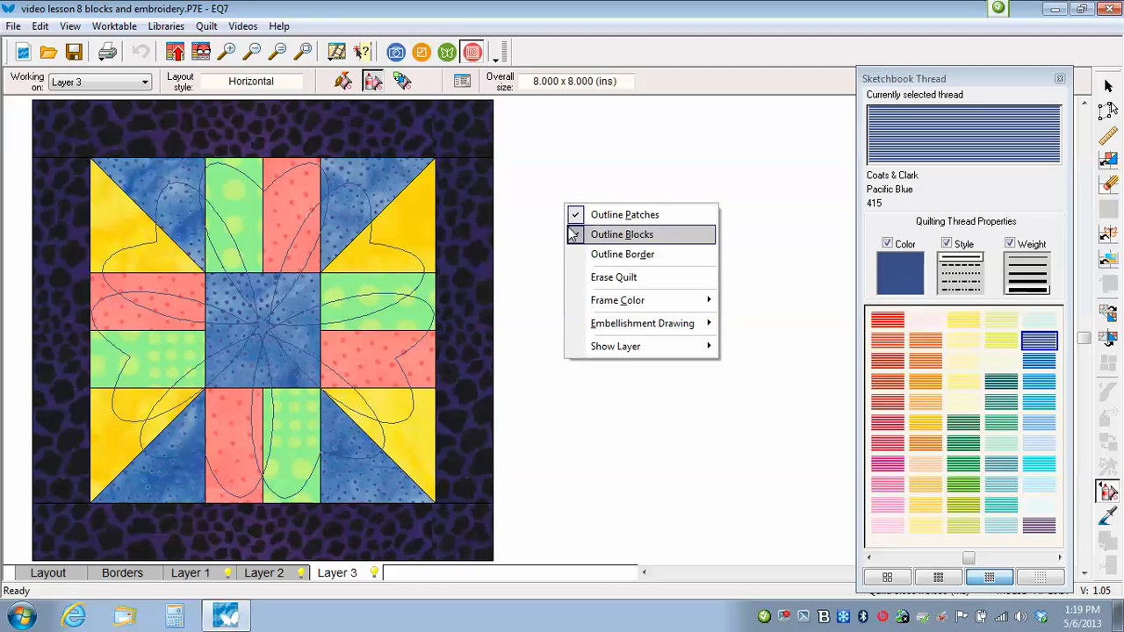
mouse_move(586, 353)
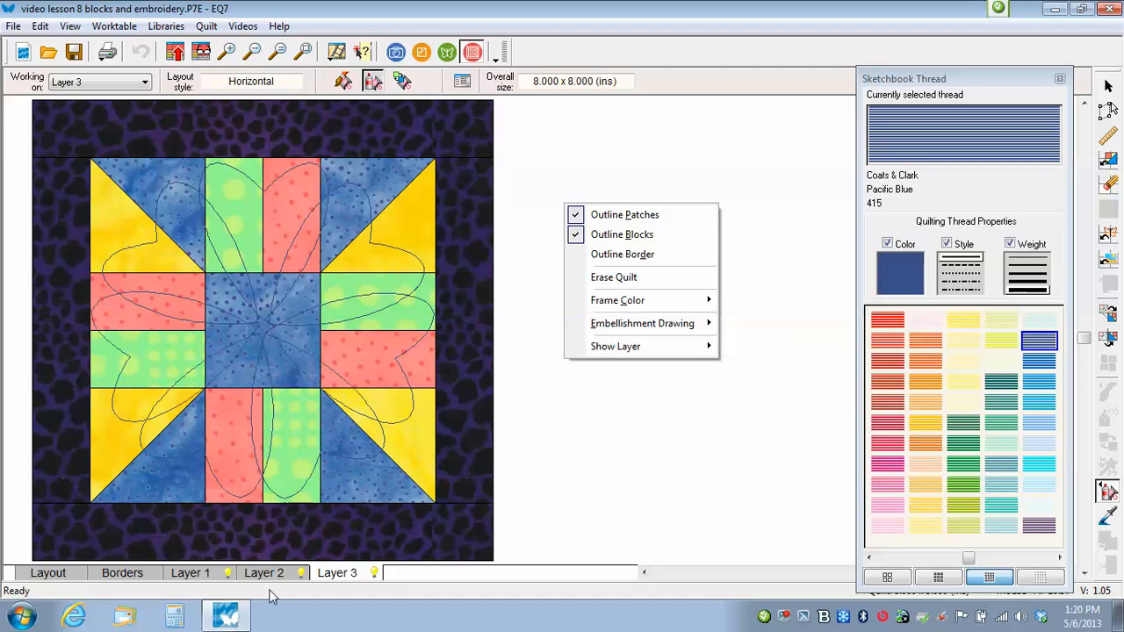
click(729, 386)
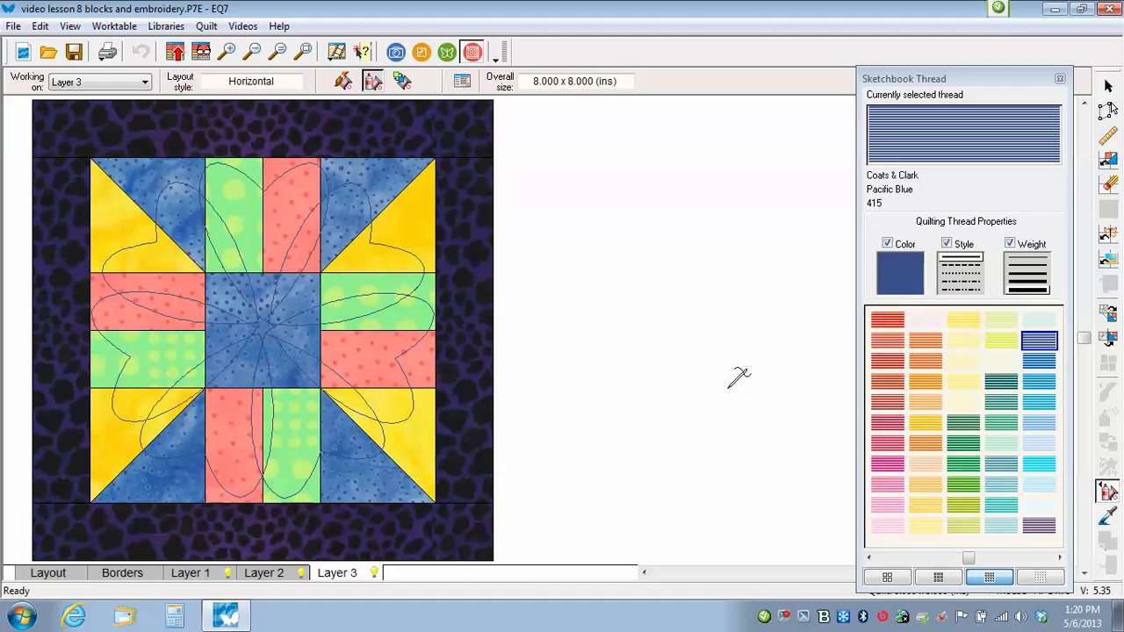